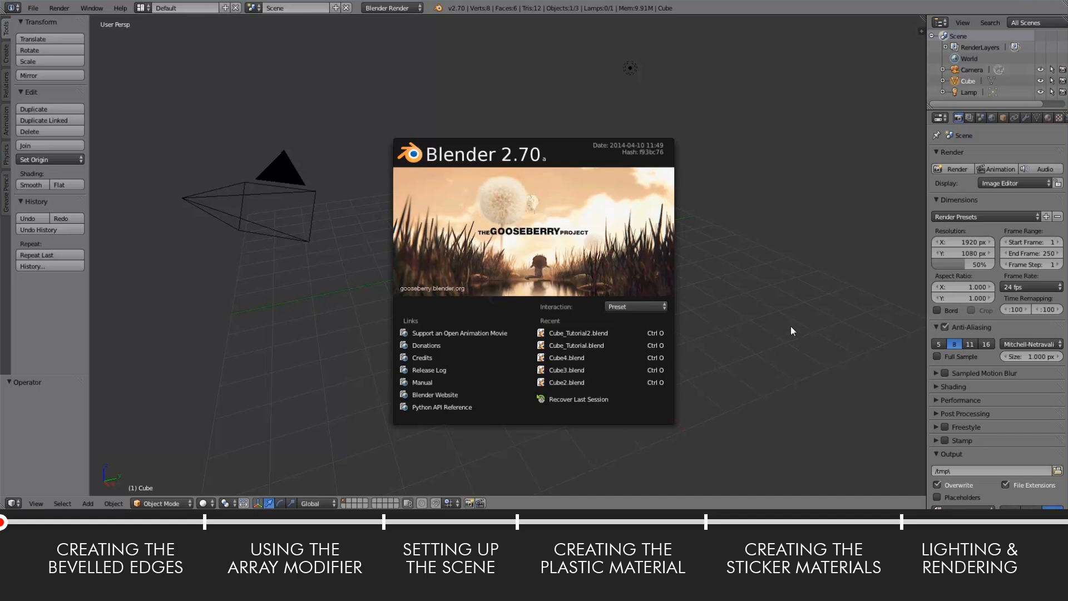
Step: Dismiss the splash screen and put the default cube into Edit Mode in the front orthographic view
{"action": "left_click", "coordinate": [705, 201]}
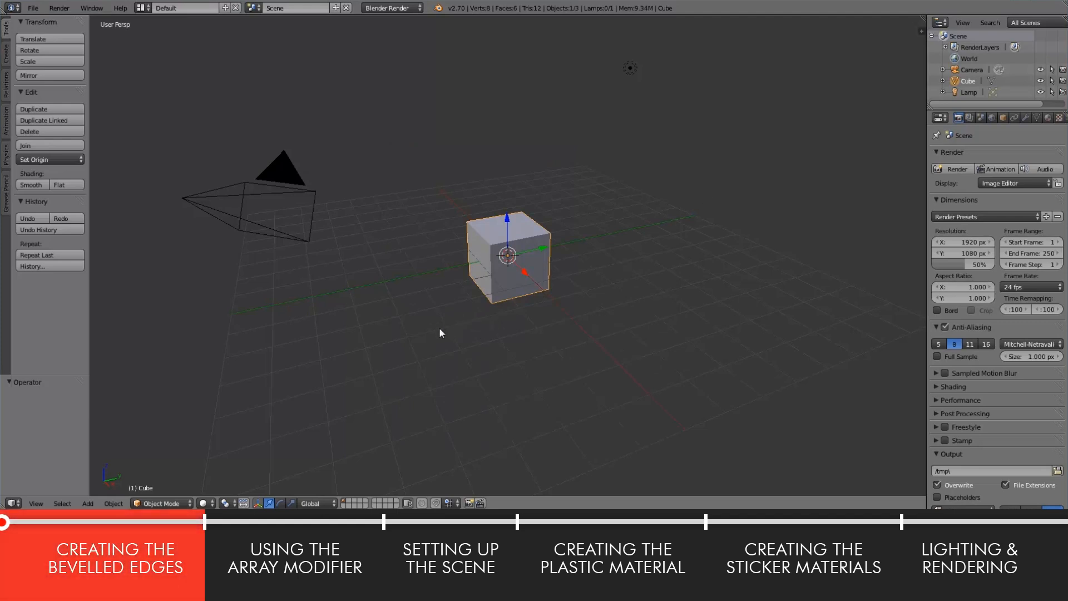
{"action": "middle_click_drag", "start_coordinate": [444, 334], "coordinate": [611, 340]}
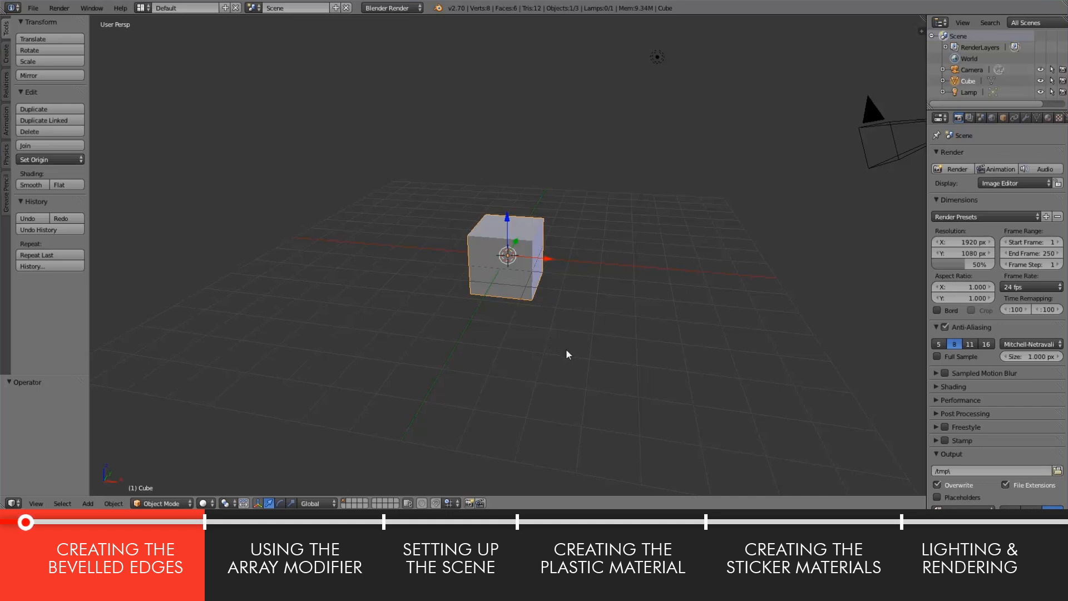
{"action": "key", "text": "KP_1"}
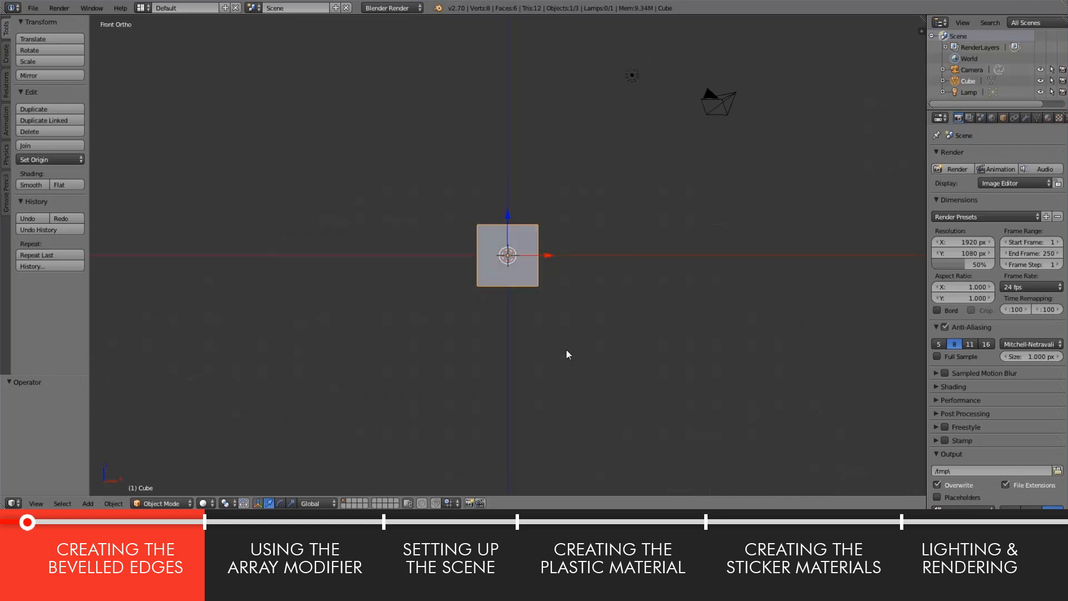
{"action": "scroll", "coordinate": [573, 301], "scroll_direction": "up", "scroll_amount": 6}
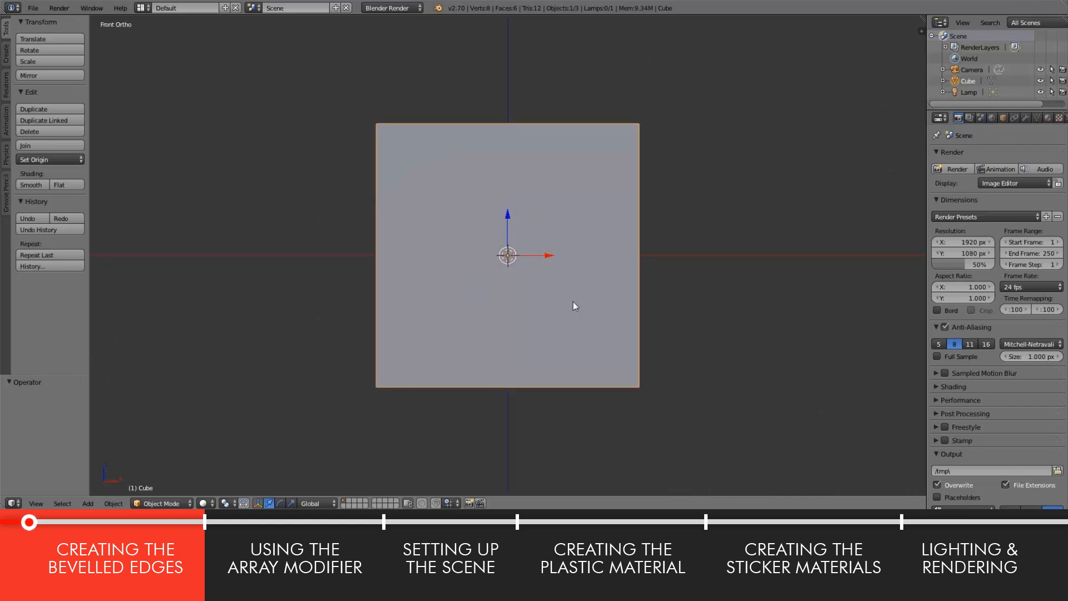
{"action": "scroll", "coordinate": [573, 306], "scroll_direction": "up", "scroll_amount": 1}
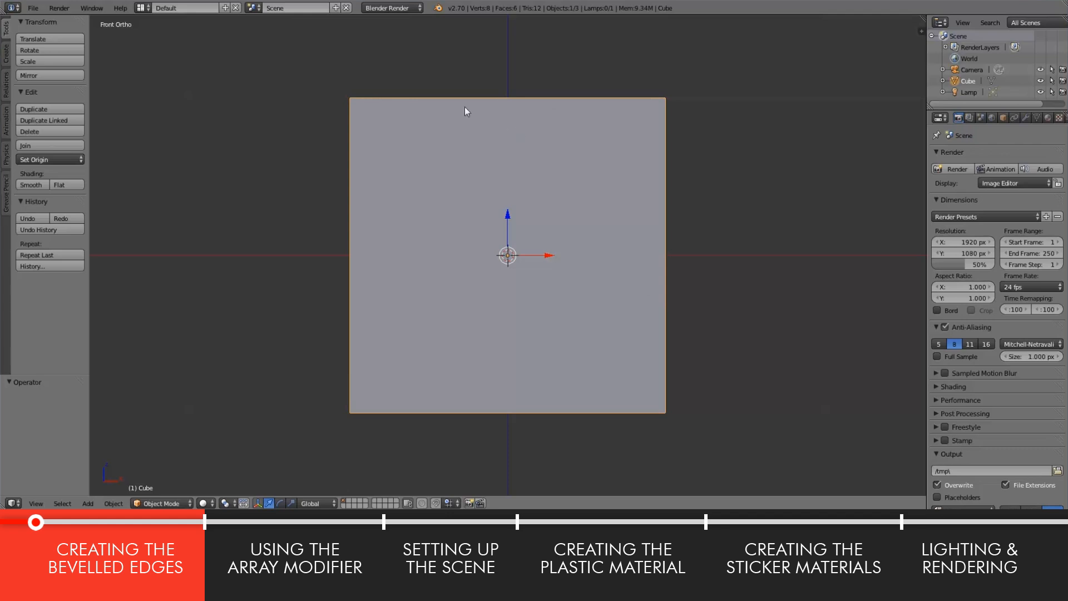
{"action": "left_click", "coordinate": [172, 503]}
{"action": "left_click", "coordinate": [159, 481]}
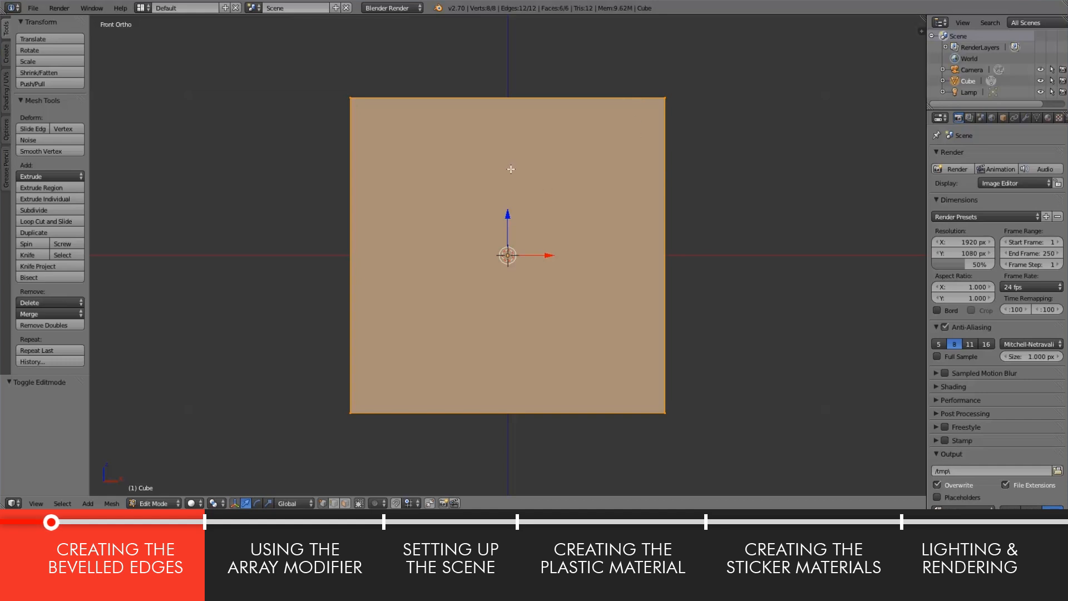
Step: Add two vertical loop cuts around the cube, evenly spaced without sliding them
{"action": "key", "text": "ctrl+r"}
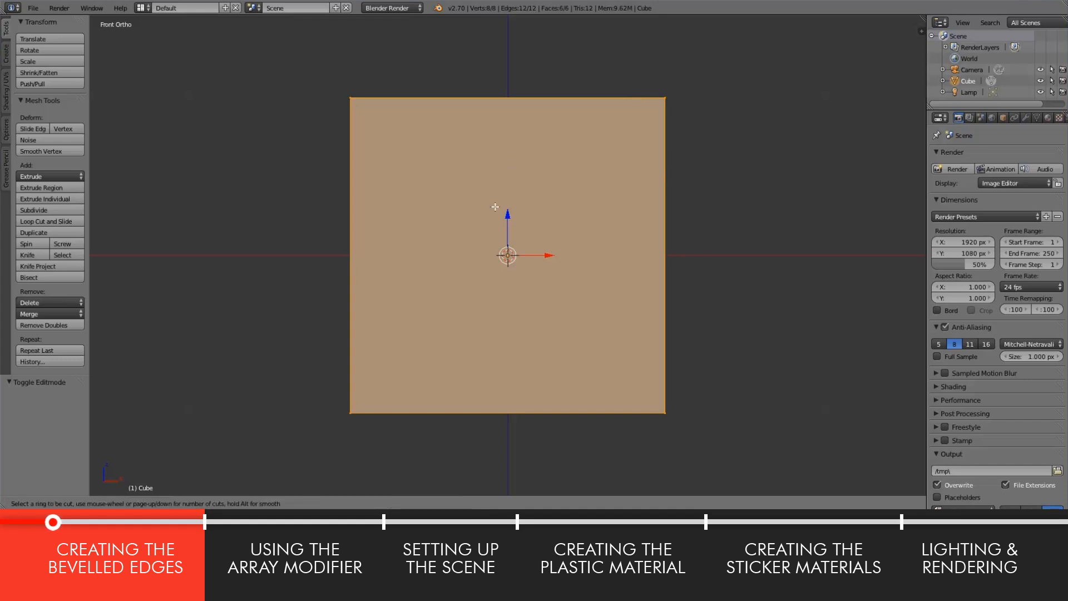
{"action": "key", "text": "a"}
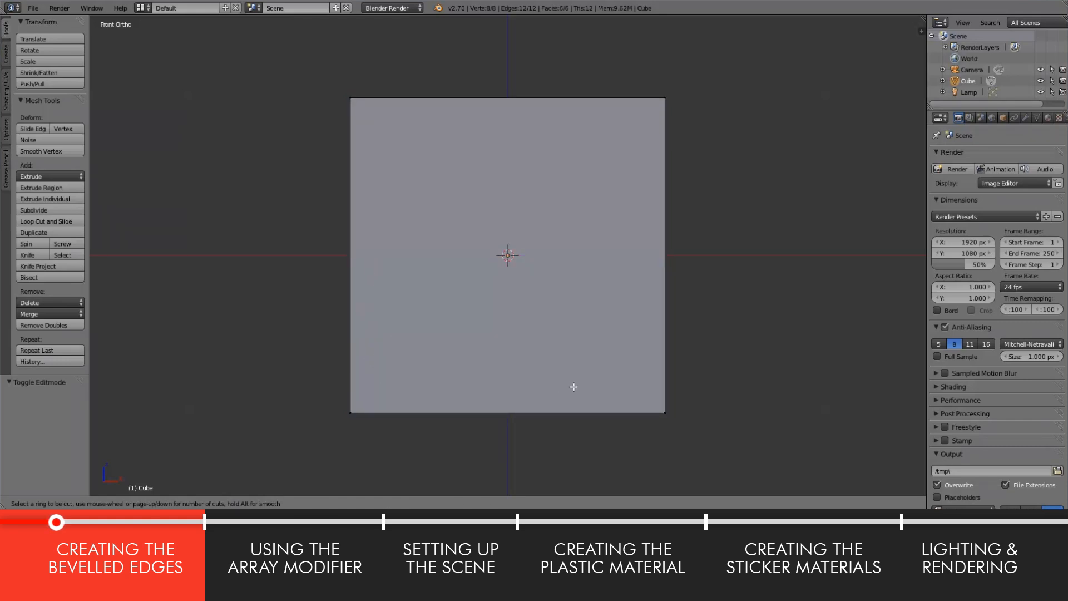
{"action": "scroll", "coordinate": [438, 410], "scroll_direction": "up", "scroll_amount": 1}
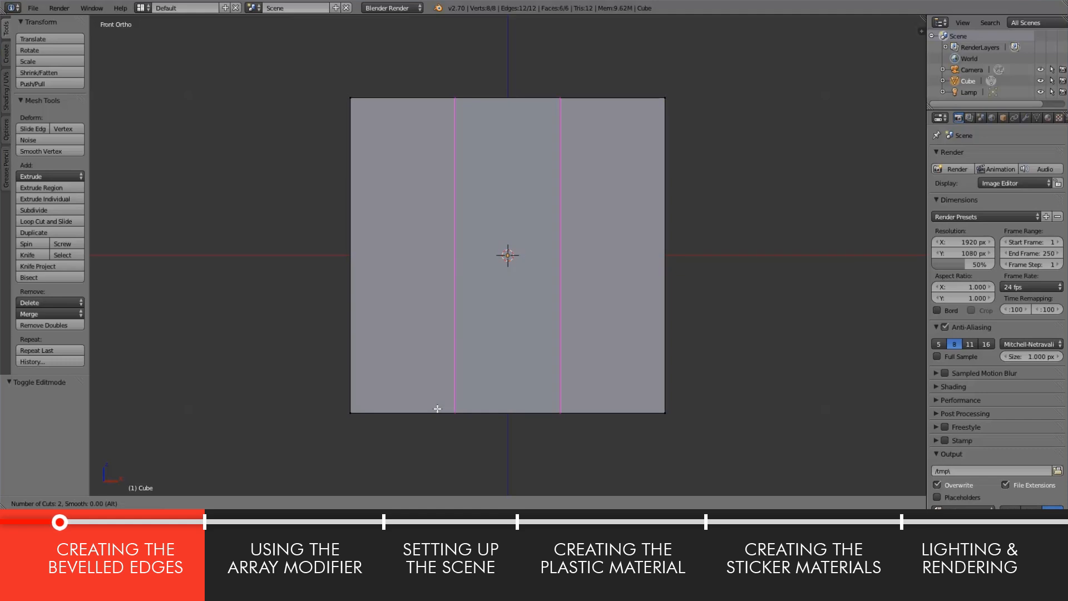
{"action": "scroll", "coordinate": [438, 409], "scroll_direction": "up", "scroll_amount": 1}
{"action": "left_click", "coordinate": [440, 407]}
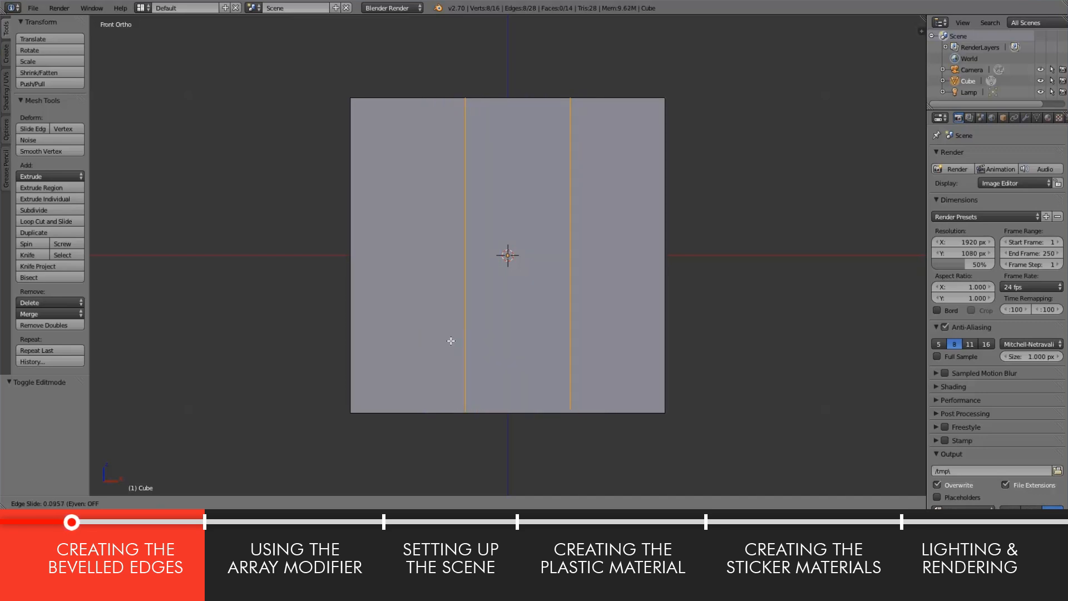
{"action": "left_click", "coordinate": [448, 337]}
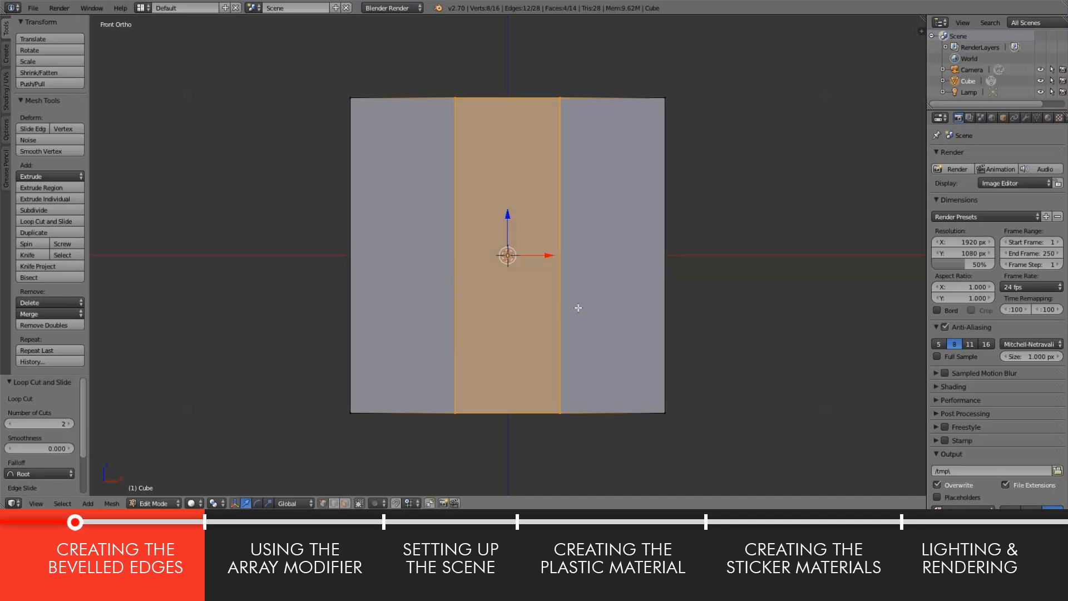
Step: Scale the two vertical loops apart along X by about 2.395, close to the cube's side edges
{"action": "key", "text": "s"}
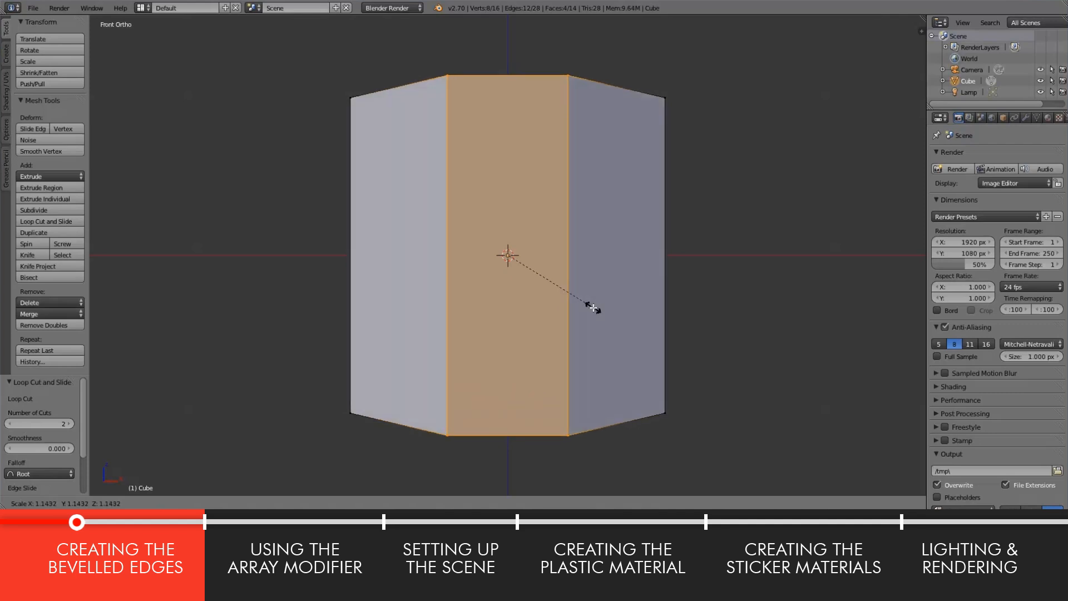
{"action": "key", "text": "x"}
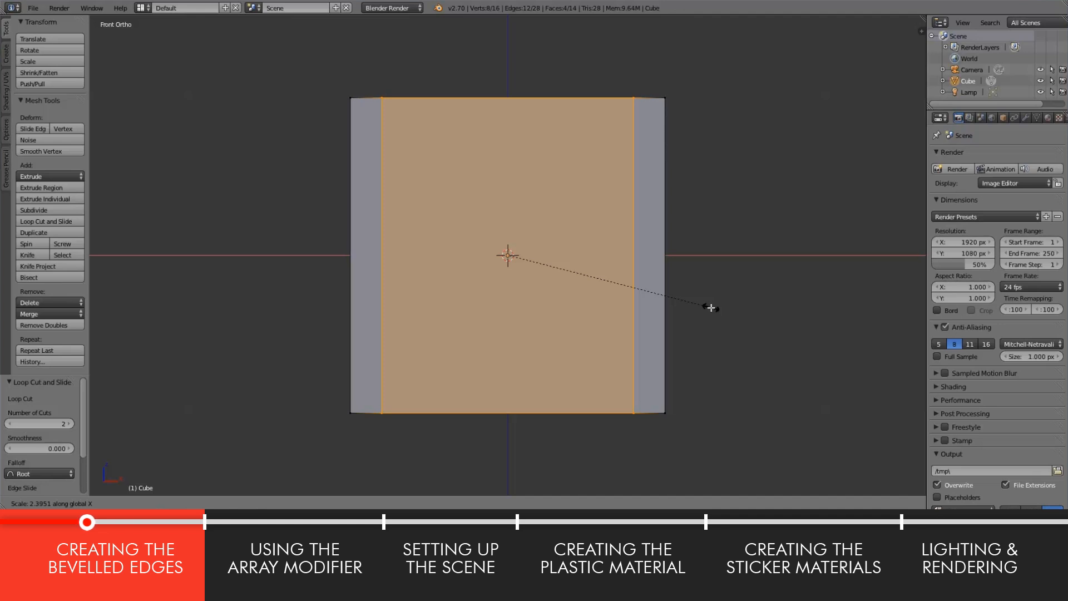
{"action": "left_click", "coordinate": [711, 308]}
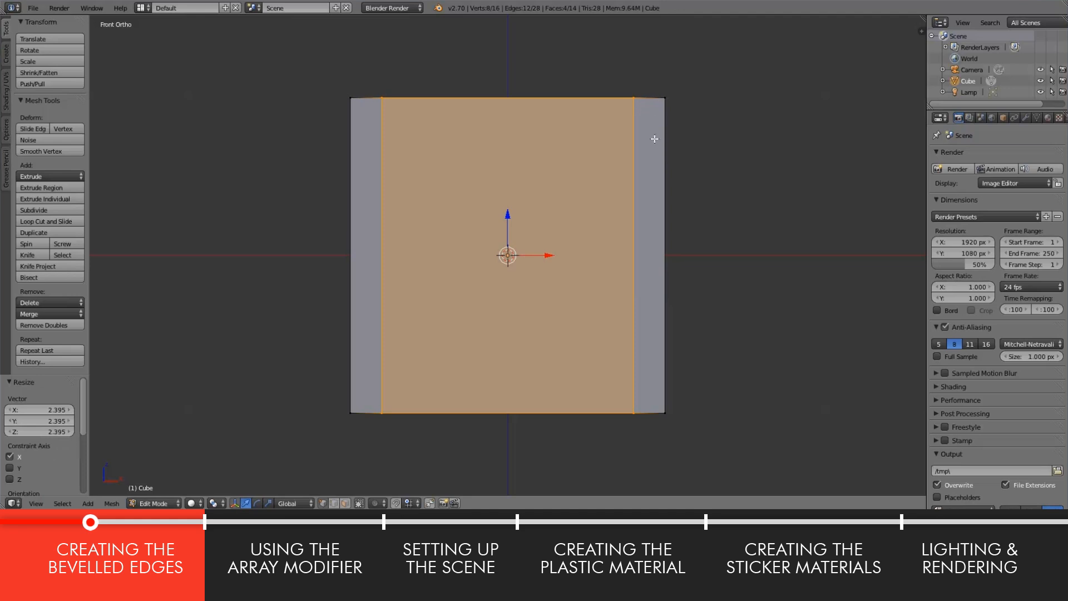
Step: Add two horizontal loop cuts around the cube, evenly spaced without sliding them
{"action": "key", "text": "a"}
{"action": "key", "text": "ctrl+r"}
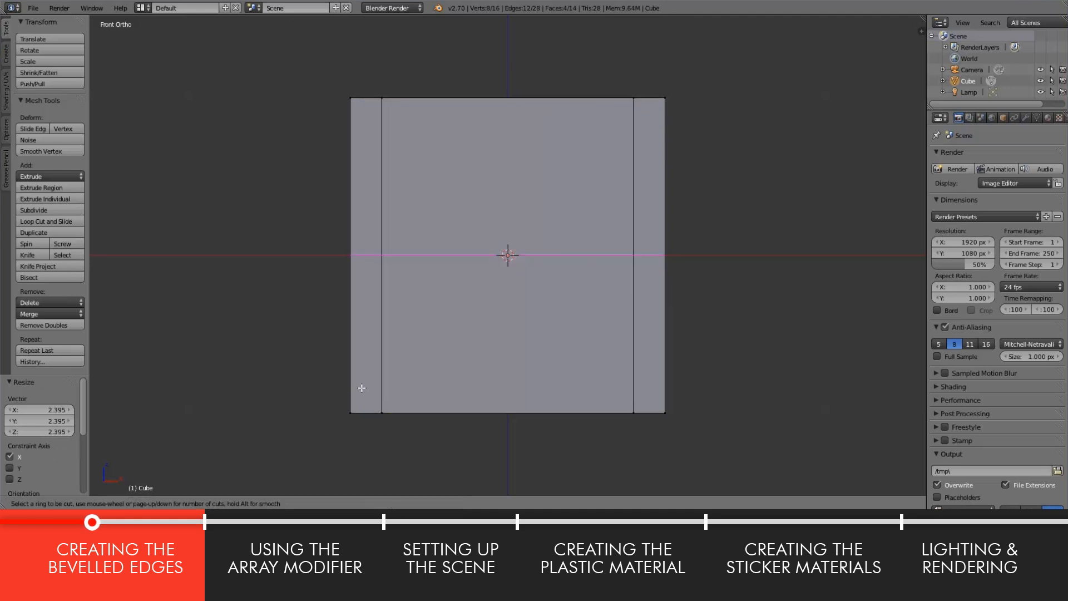
{"action": "scroll", "coordinate": [376, 352], "scroll_direction": "up", "scroll_amount": 1}
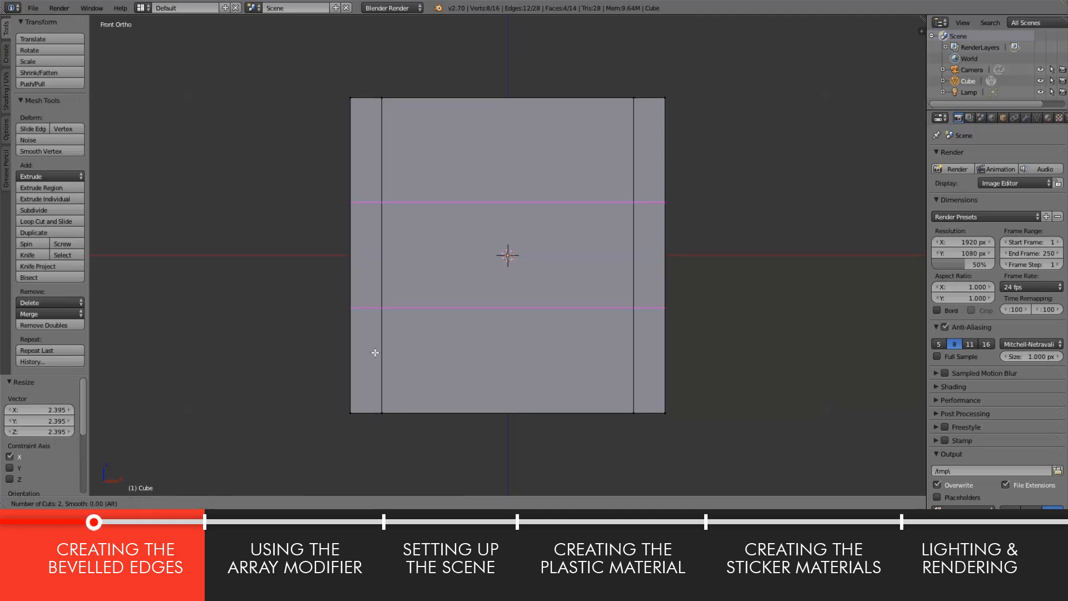
{"action": "left_click", "coordinate": [375, 352]}
{"action": "right_click", "coordinate": [446, 307]}
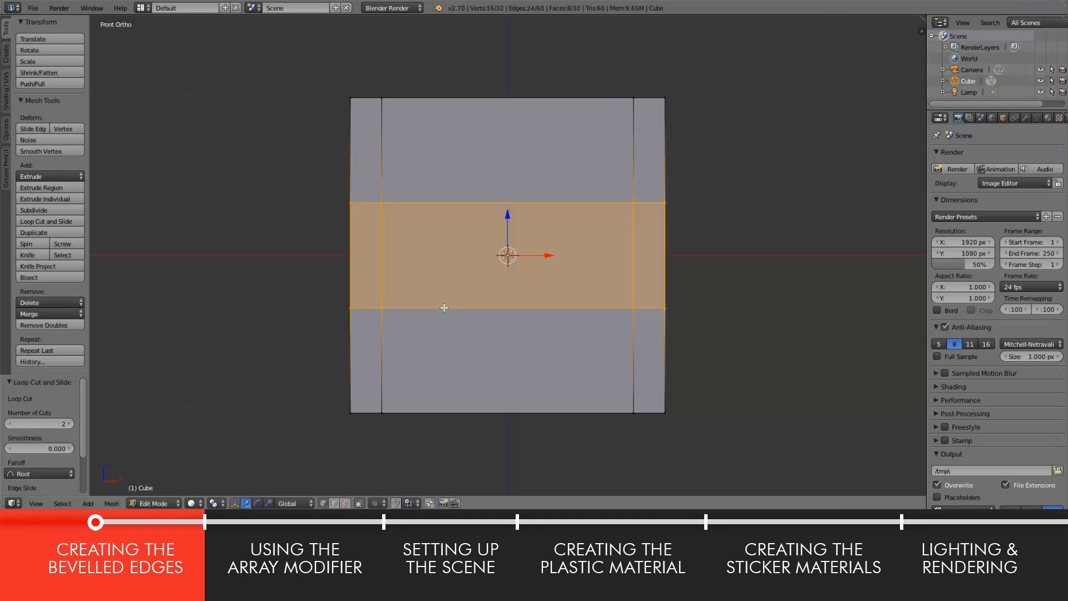
Step: Scale the two horizontal loops apart along Z by about 2.394, close to the cube's top and bottom edges
{"action": "key", "text": "s"}
{"action": "key", "text": "z"}
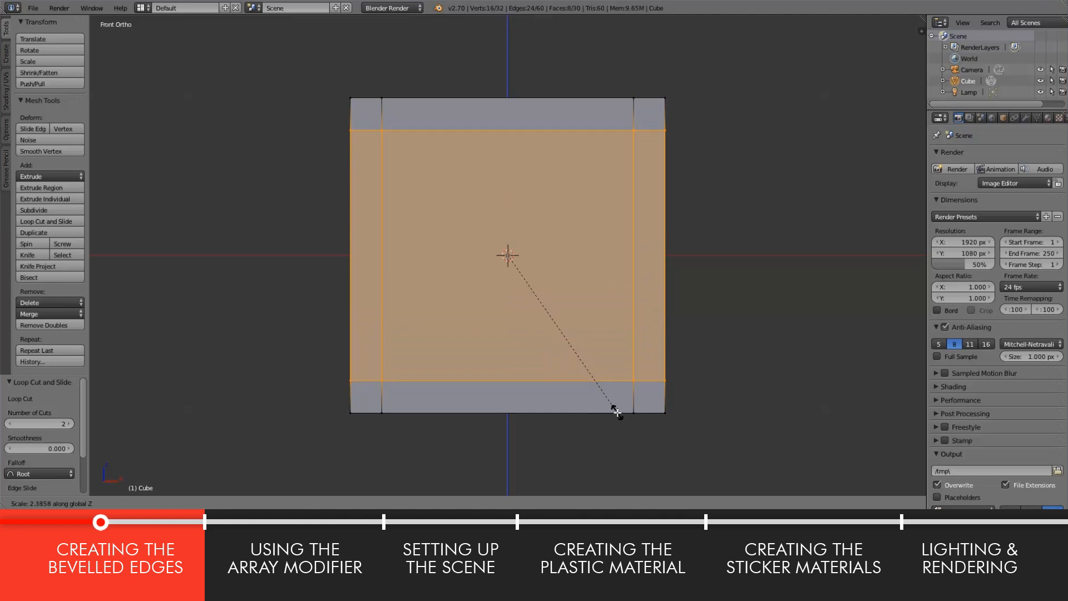
{"action": "left_click", "coordinate": [617, 412]}
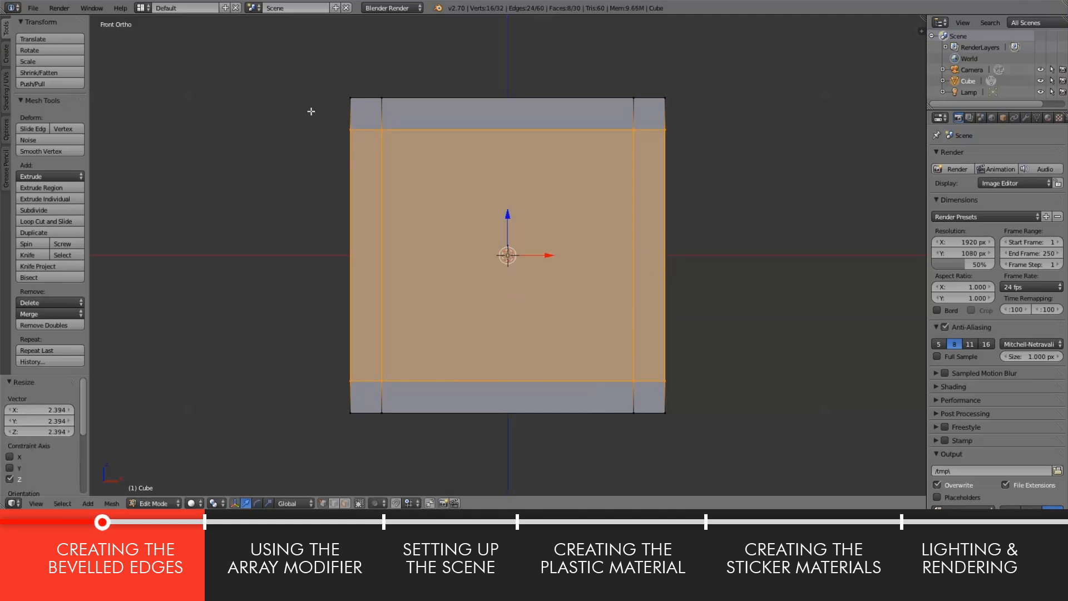
Step: In the right orthographic view, add two evenly spaced vertical loop cuts to the cube without sliding them
{"action": "scroll", "coordinate": [312, 110], "scroll_direction": "up", "scroll_amount": 2}
{"action": "middle_click_drag", "start_coordinate": [312, 110], "coordinate": [432, 249], "text": "shift"}
{"action": "scroll", "coordinate": [399, 222], "scroll_direction": "up", "scroll_amount": 3}
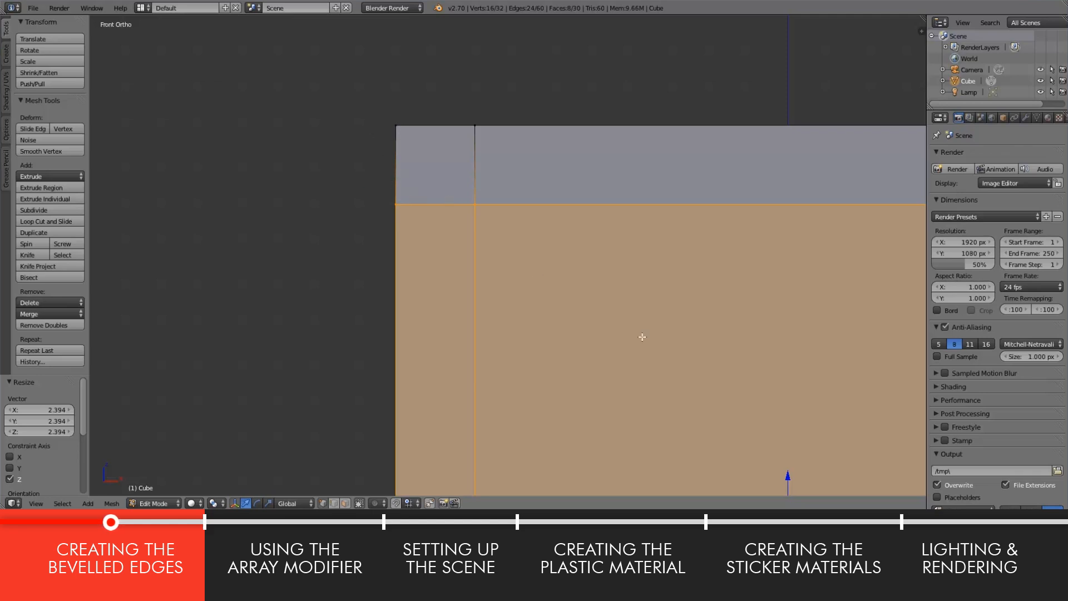
{"action": "key", "text": "KP_Decimal"}
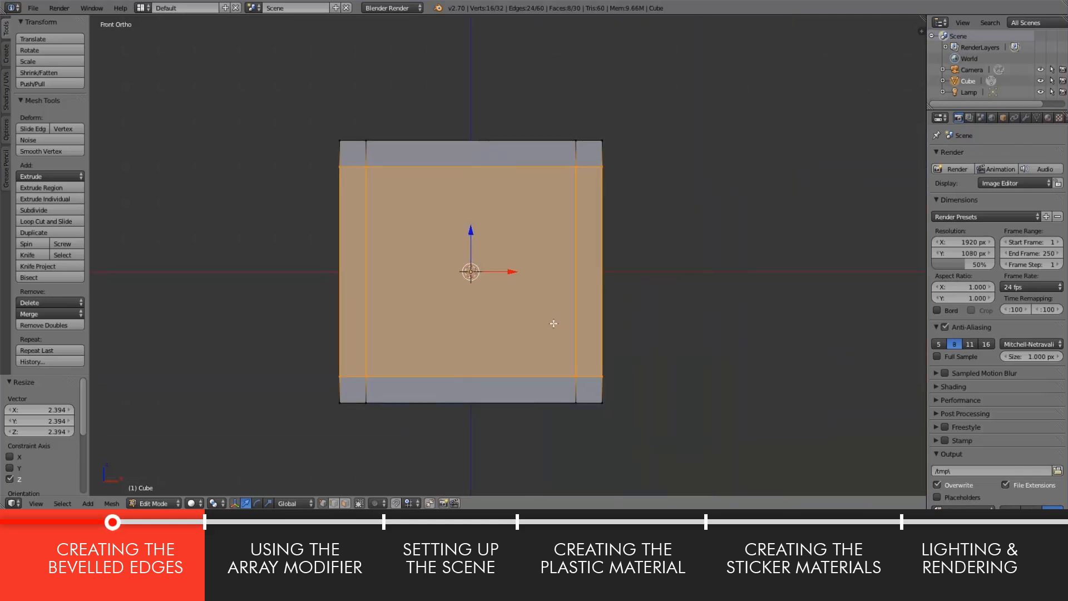
{"action": "key", "text": "KP_3"}
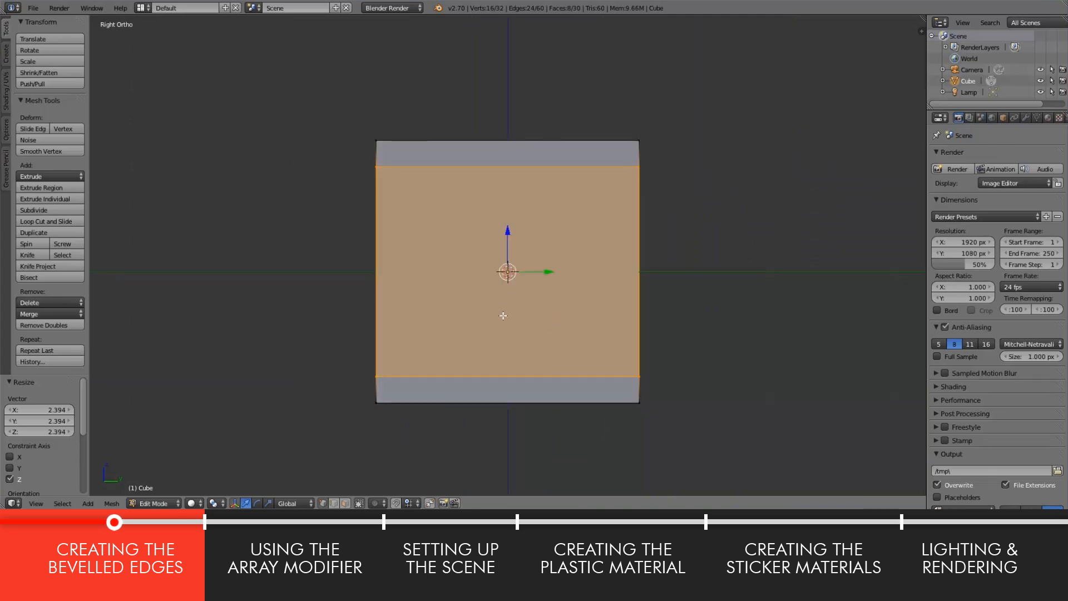
{"action": "middle_click_drag", "start_coordinate": [528, 312], "coordinate": [489, 304], "text": "shift"}
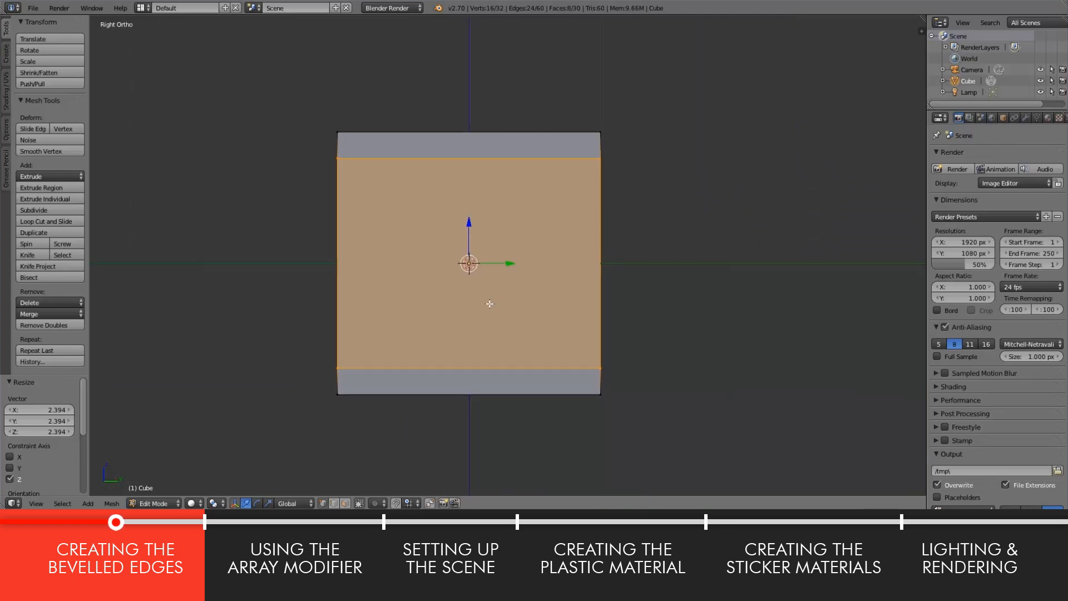
{"action": "scroll", "coordinate": [451, 334], "scroll_direction": "up", "scroll_amount": 1}
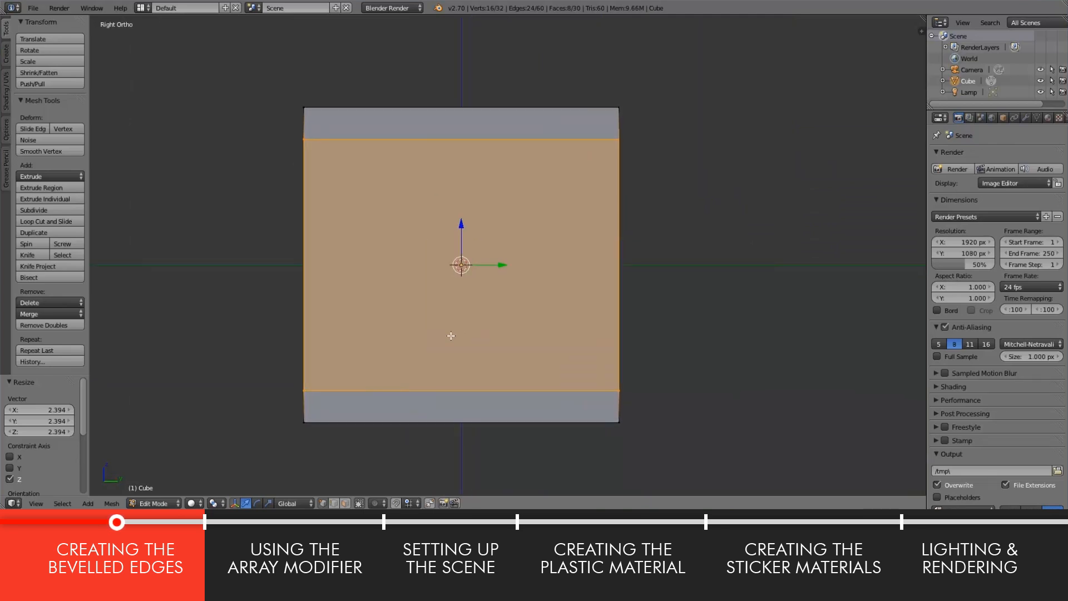
{"action": "key", "text": "ctrl+r"}
{"action": "scroll", "coordinate": [441, 402], "scroll_direction": "up", "scroll_amount": 1}
{"action": "left_click", "coordinate": [440, 401]}
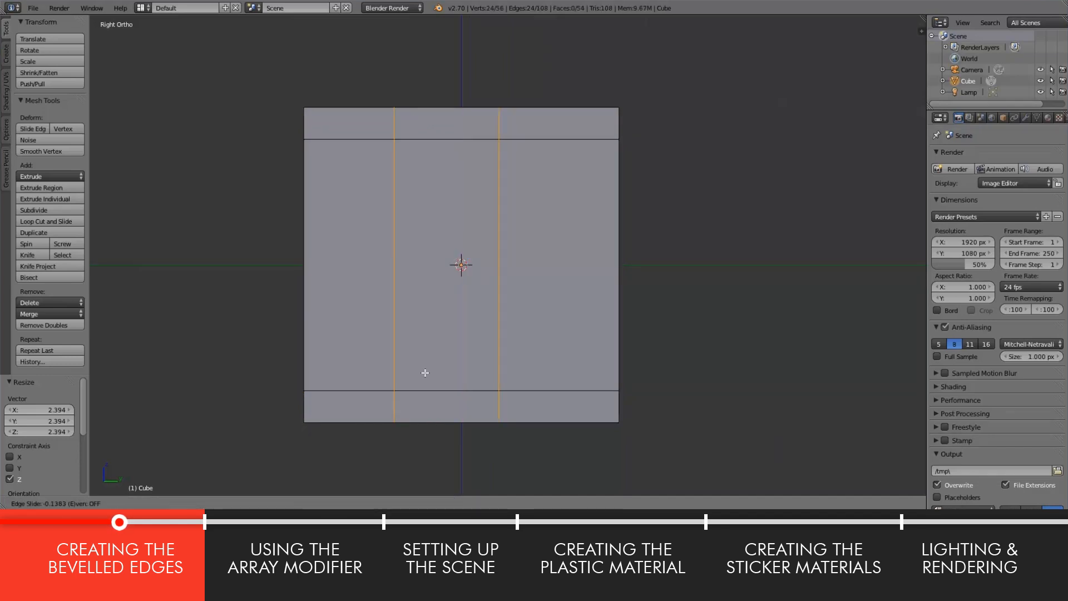
{"action": "right_click", "coordinate": [442, 374]}
Step: Scale the new pair of loops apart along Y by about 2.403, then deselect everything
{"action": "key", "text": "s"}
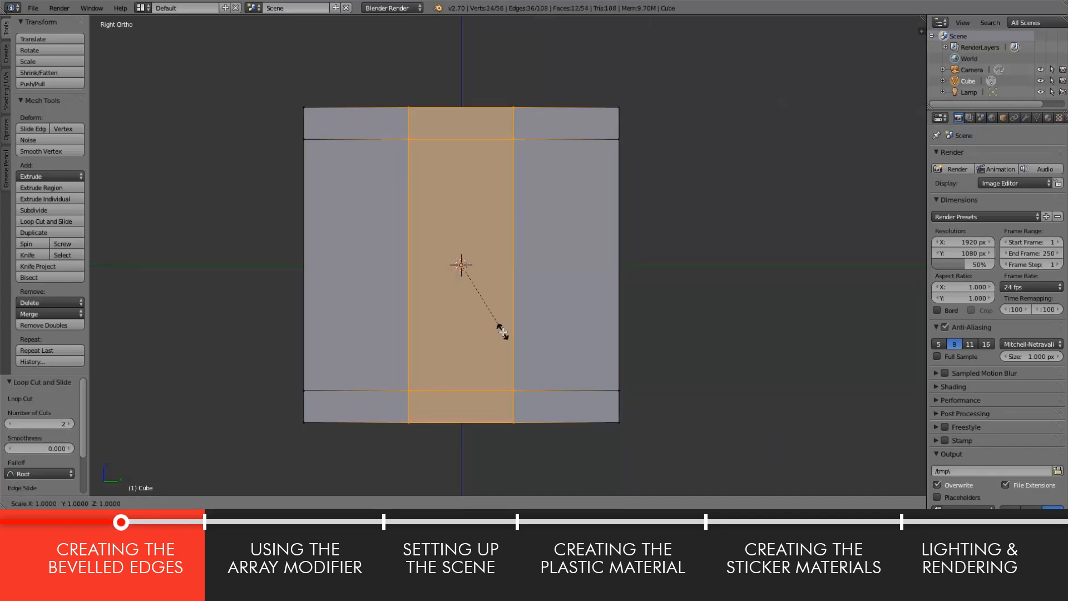
{"action": "key", "text": "y"}
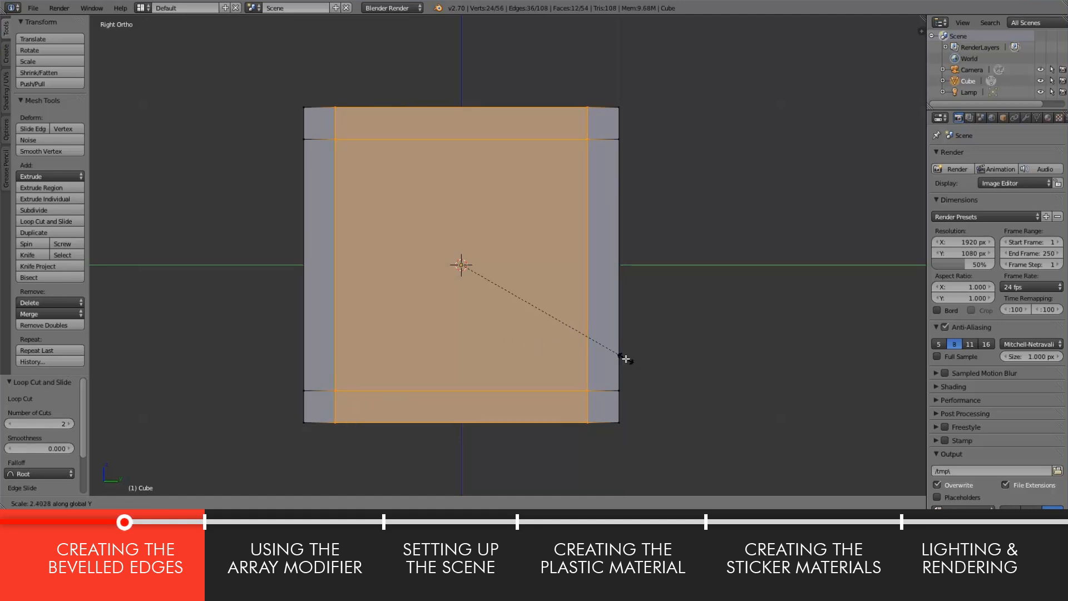
{"action": "left_click", "coordinate": [626, 359]}
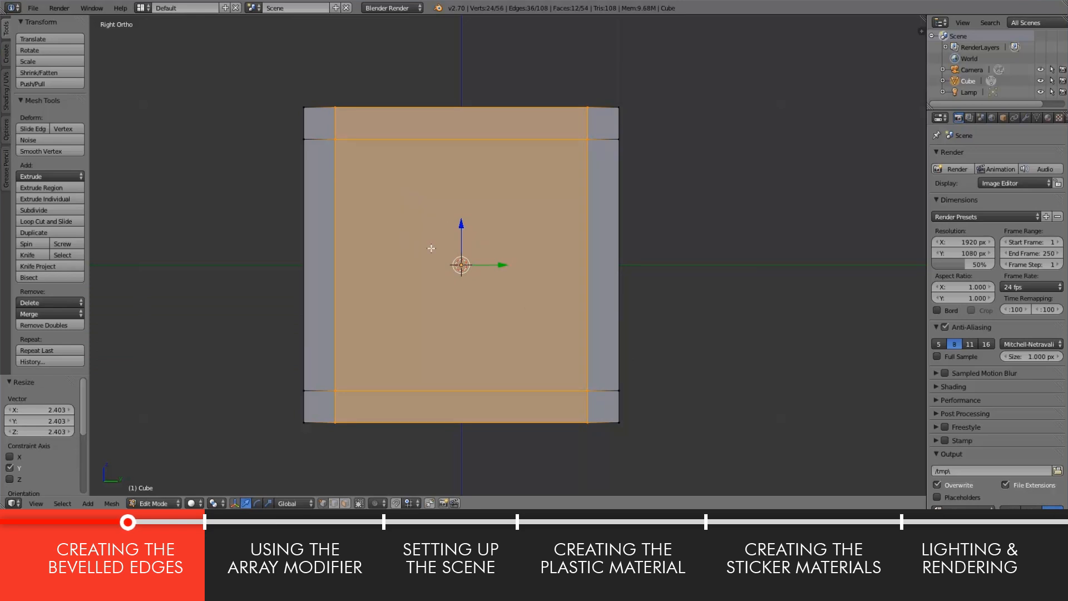
{"action": "key", "text": "a"}
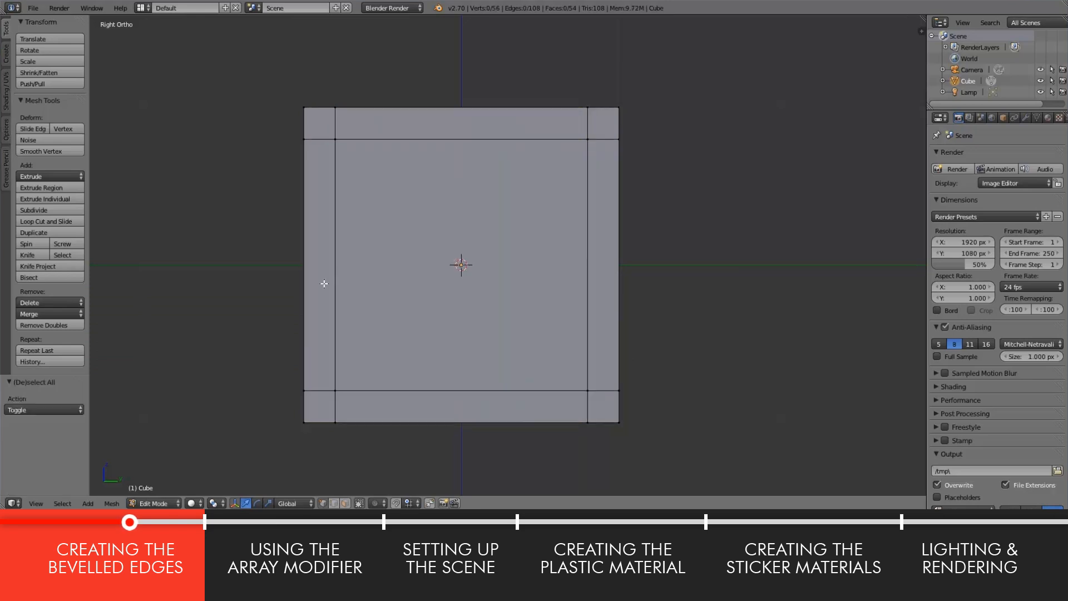
Step: Return the cube to Object Mode and apply smooth shading to it
{"action": "middle_click_drag", "start_coordinate": [324, 281], "coordinate": [411, 338]}
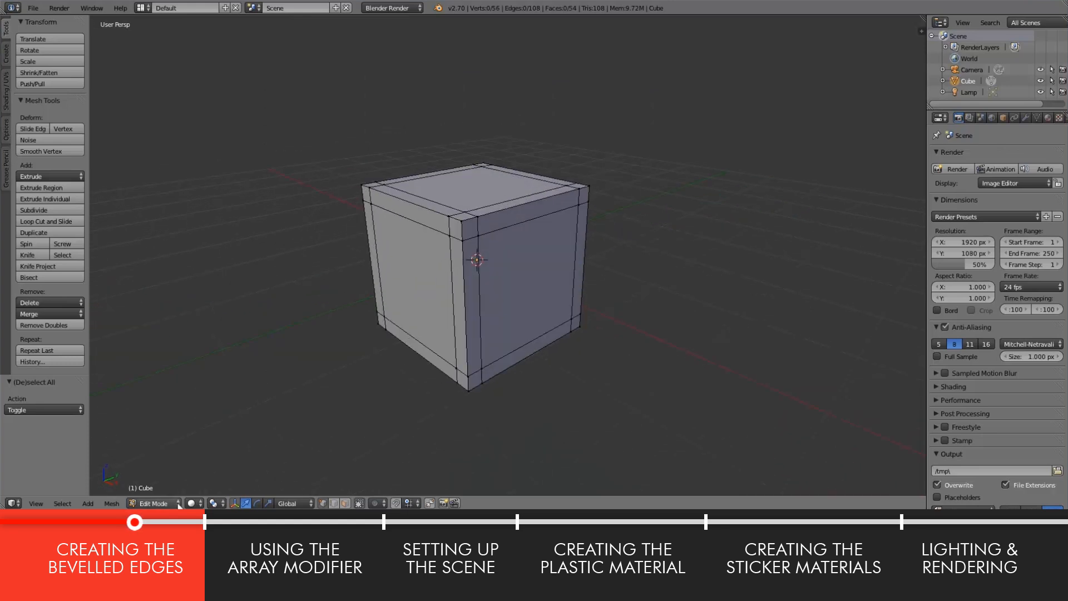
{"action": "left_click", "coordinate": [156, 503]}
{"action": "left_click", "coordinate": [168, 488]}
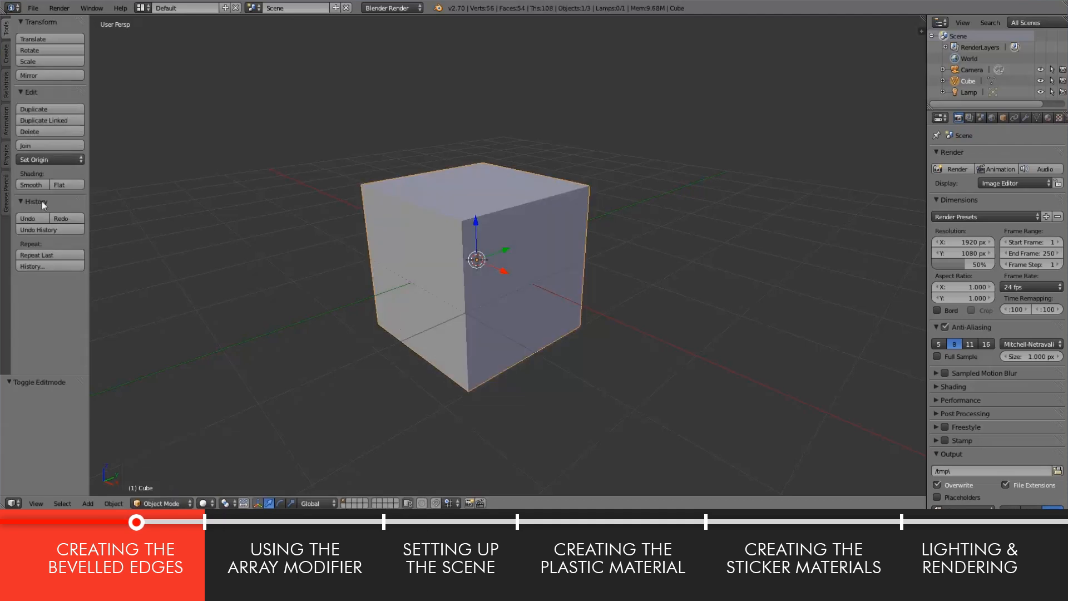
{"action": "left_click", "coordinate": [36, 184]}
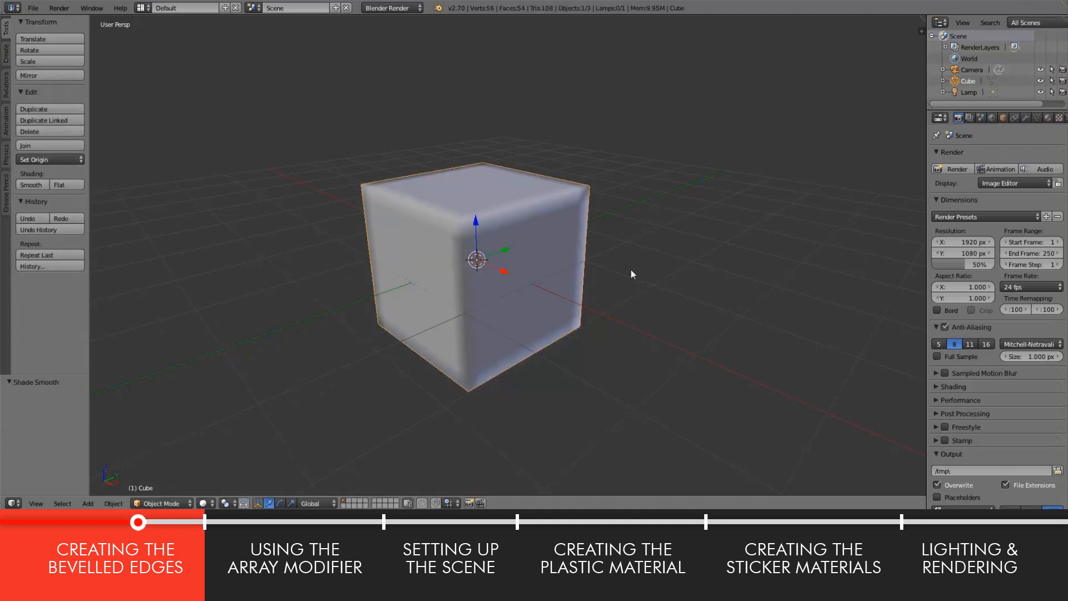
Step: Add a Subdivision Surface modifier to the cube to round its edges
{"action": "middle_click_drag", "start_coordinate": [630, 268], "coordinate": [605, 266]}
{"action": "left_click", "coordinate": [1024, 118]}
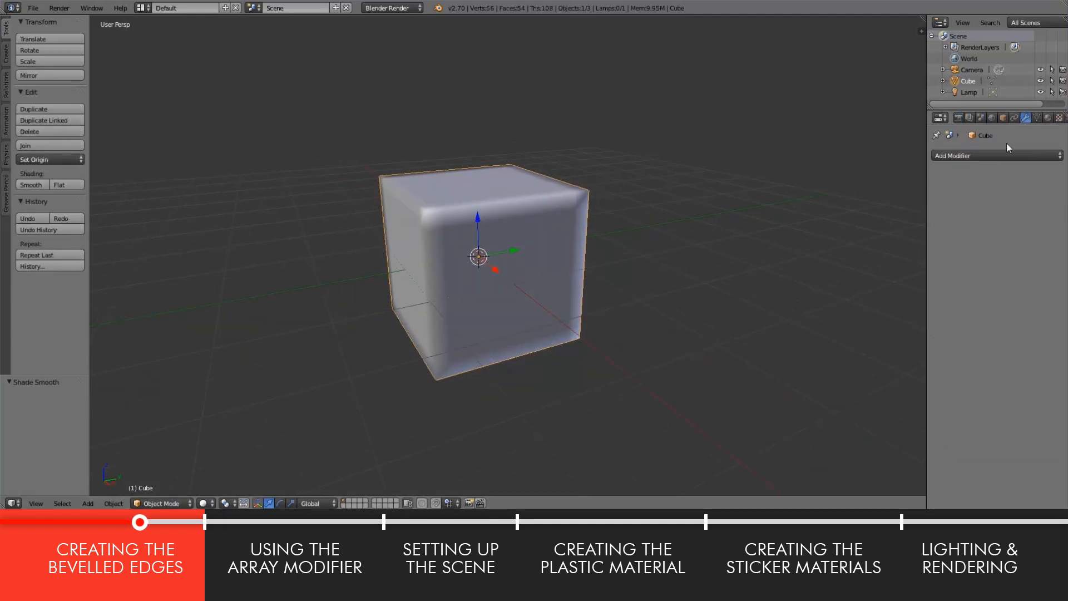
{"action": "left_click", "coordinate": [998, 155]}
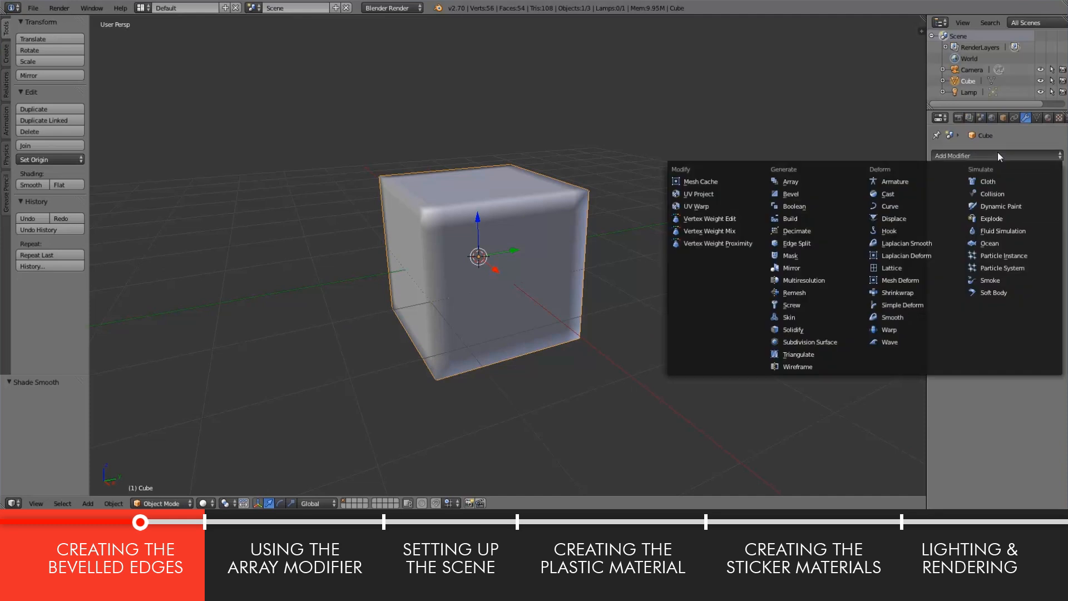
{"action": "left_click", "coordinate": [793, 342]}
{"action": "mouse_move", "coordinate": [530, 298]}
{"action": "middle_mouse_down"}
{"action": "mouse_move", "coordinate": [566, 295]}
{"action": "mouse_move", "coordinate": [540, 279]}
{"action": "mouse_move", "coordinate": [539, 255]}
{"action": "mouse_move", "coordinate": [529, 293]}
{"action": "mouse_move", "coordinate": [538, 313]}
{"action": "middle_mouse_up"}
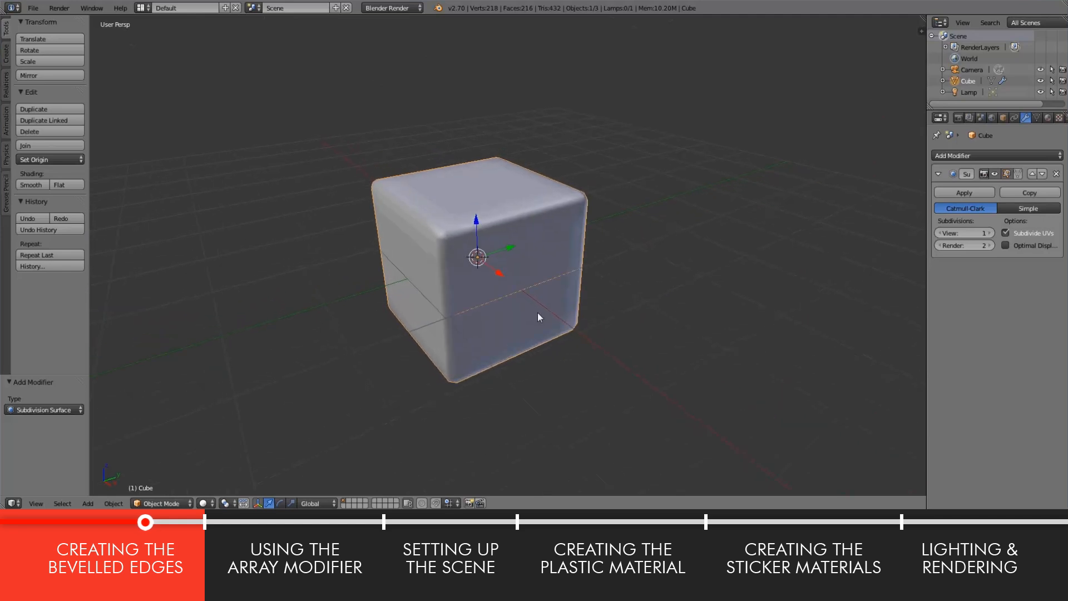
Step: Set the Subdivision Surface modifier's view subdivisions to 2 and apply the modifier to the cube
{"action": "left_click", "coordinate": [990, 234]}
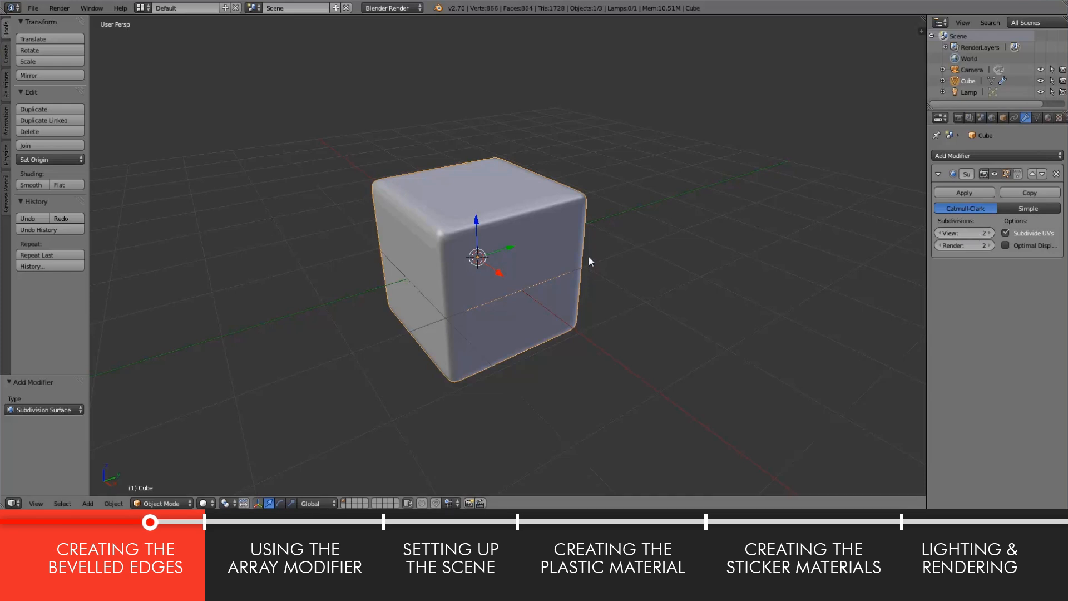
{"action": "mouse_move", "coordinate": [590, 261]}
{"action": "middle_mouse_down"}
{"action": "mouse_move", "coordinate": [528, 241]}
{"action": "mouse_move", "coordinate": [534, 220]}
{"action": "mouse_move", "coordinate": [595, 258]}
{"action": "middle_mouse_up"}
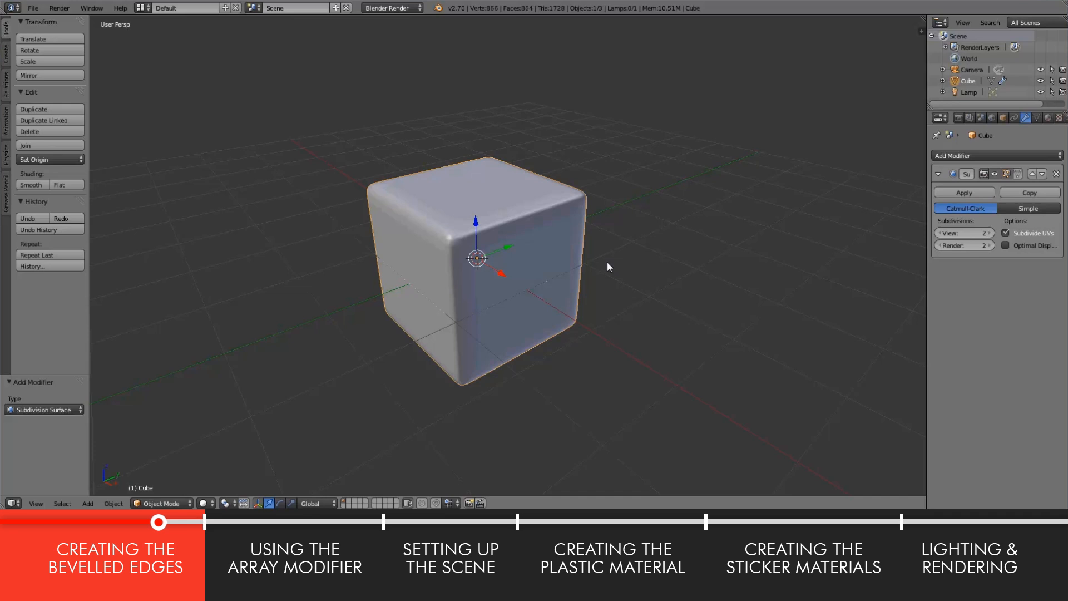
{"action": "left_click", "coordinate": [990, 233]}
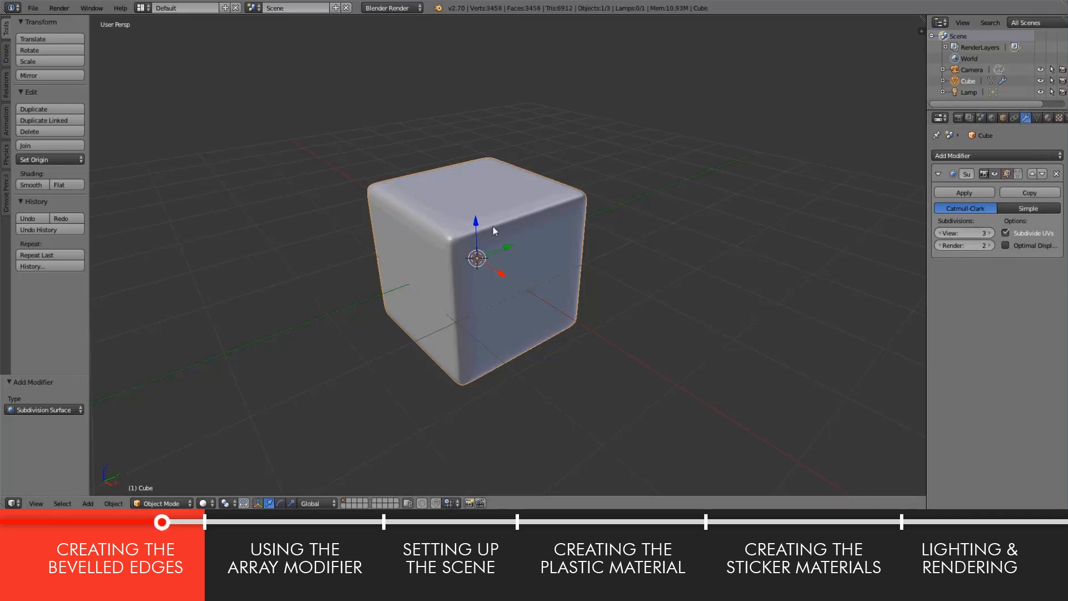
{"action": "left_click", "coordinate": [939, 233]}
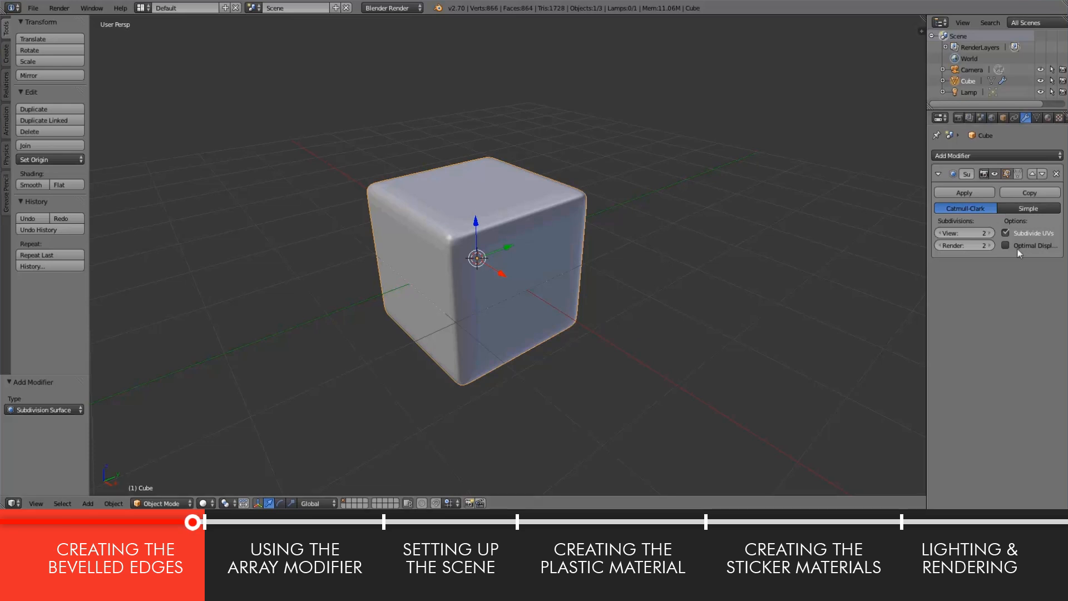
{"action": "left_click", "coordinate": [971, 192]}
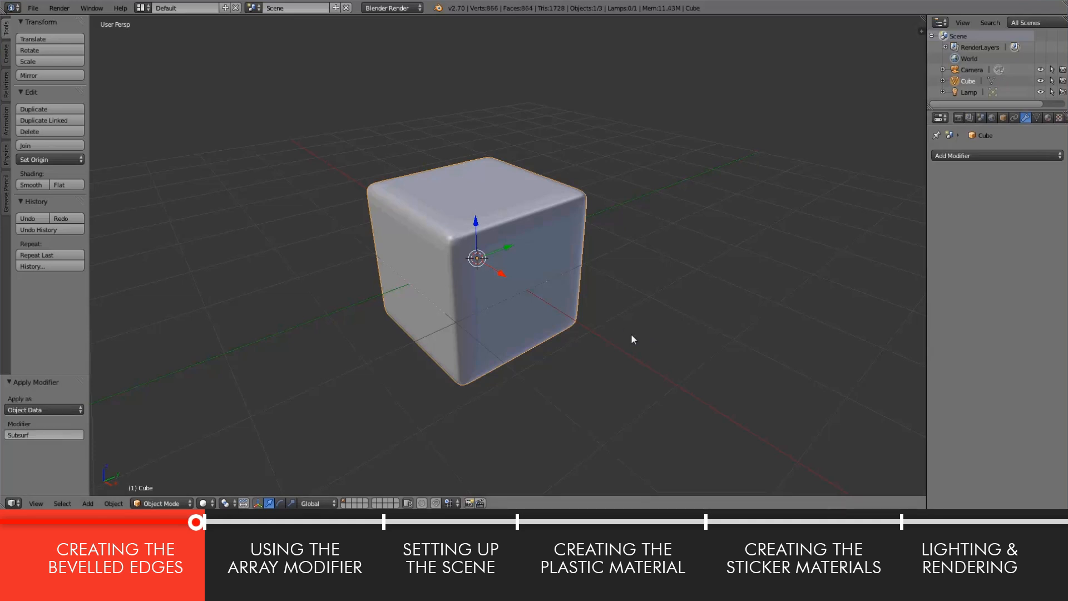
{"action": "key", "text": "s"}
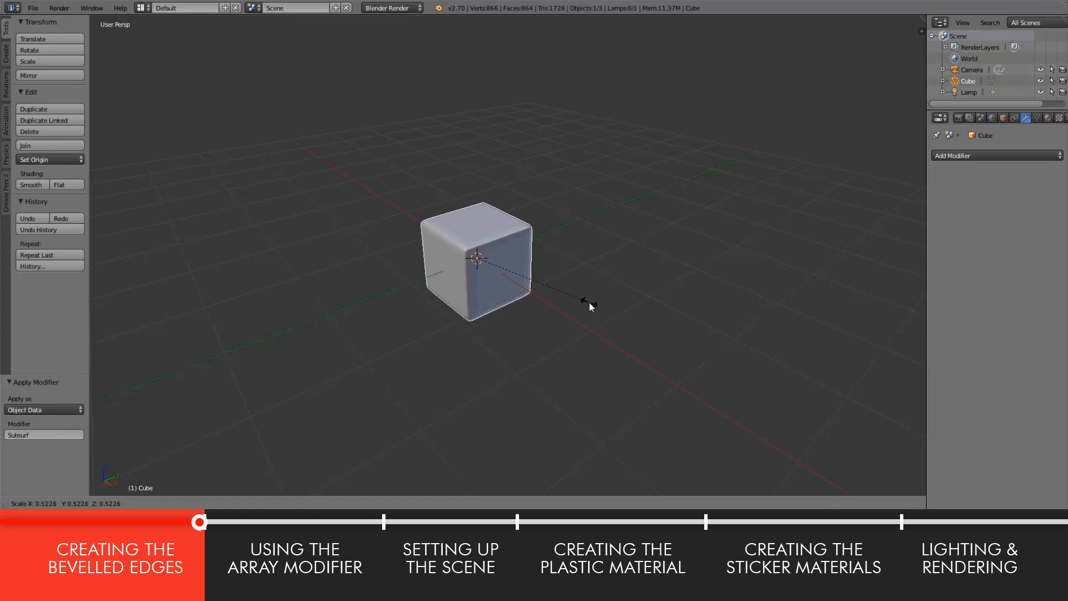
{"action": "right_click", "coordinate": [598, 303]}
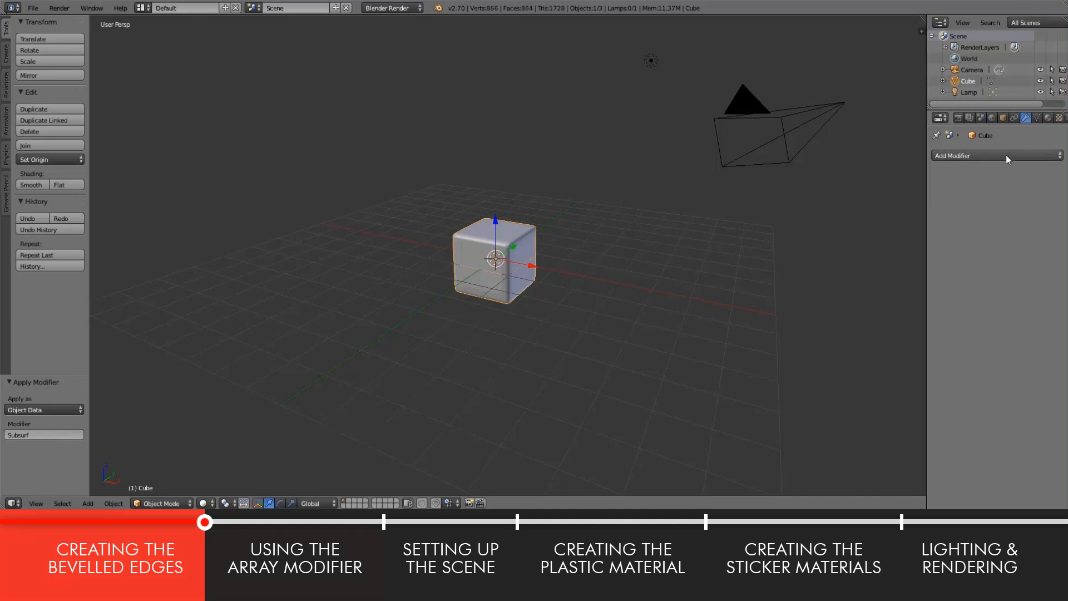
Step: Add an Array modifier to the cube and set its count to 3
{"action": "left_click", "coordinate": [1006, 156]}
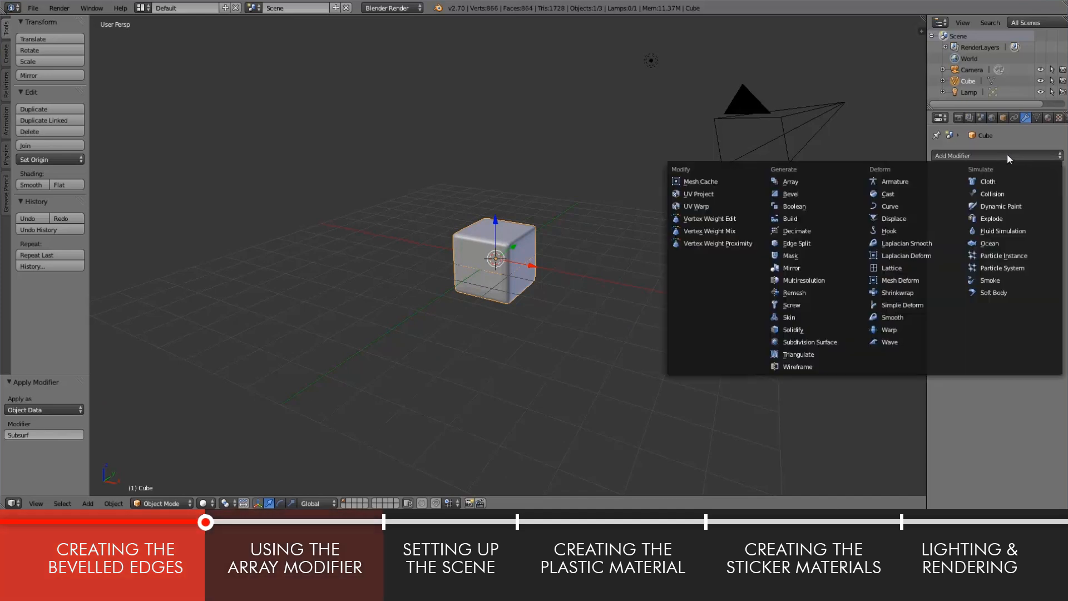
{"action": "left_click", "coordinate": [796, 184]}
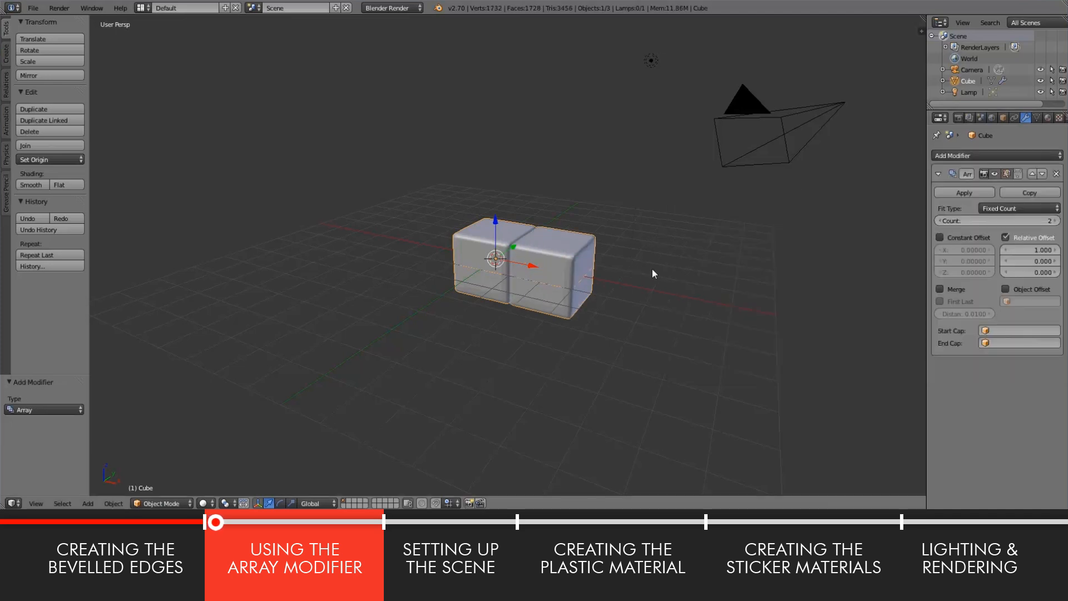
{"action": "middle_click_drag", "start_coordinate": [653, 268], "coordinate": [581, 289]}
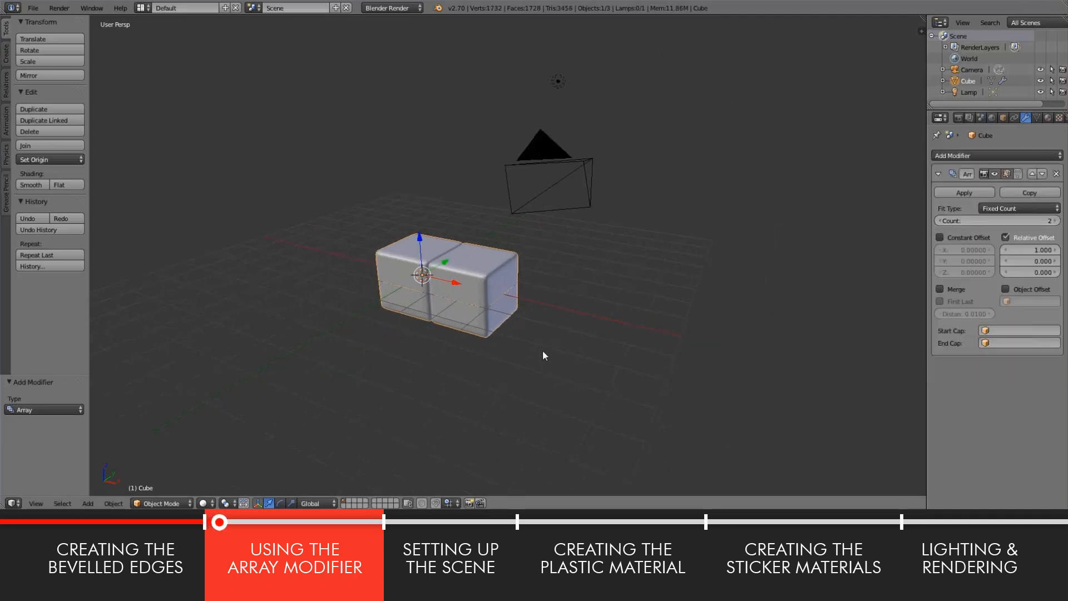
{"action": "middle_click_drag", "start_coordinate": [543, 349], "coordinate": [562, 325]}
{"action": "middle_click_drag", "start_coordinate": [492, 271], "coordinate": [515, 275]}
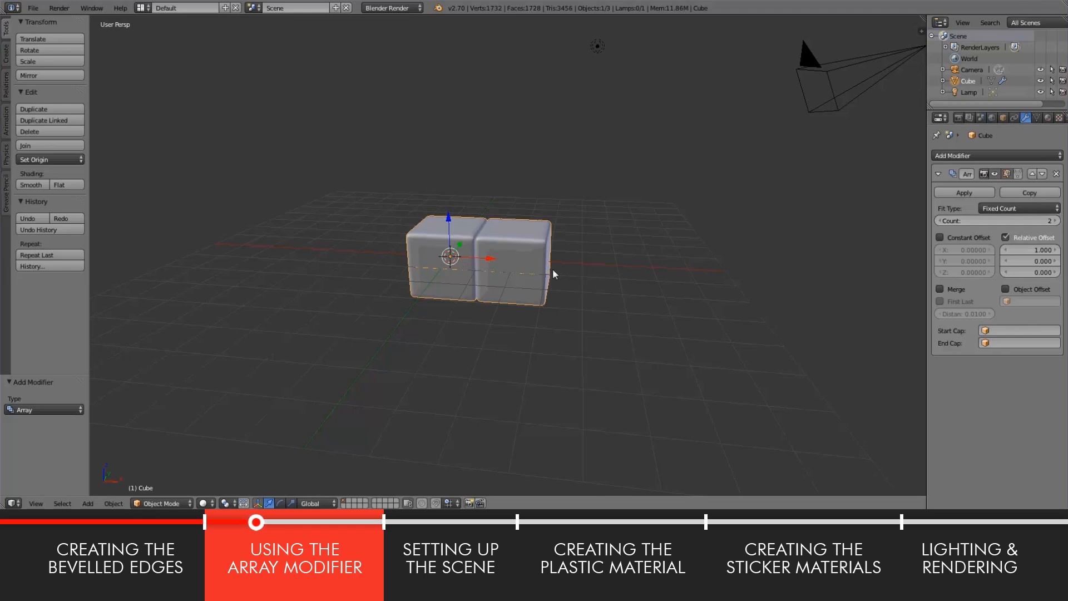
{"action": "left_click", "coordinate": [1049, 220]}
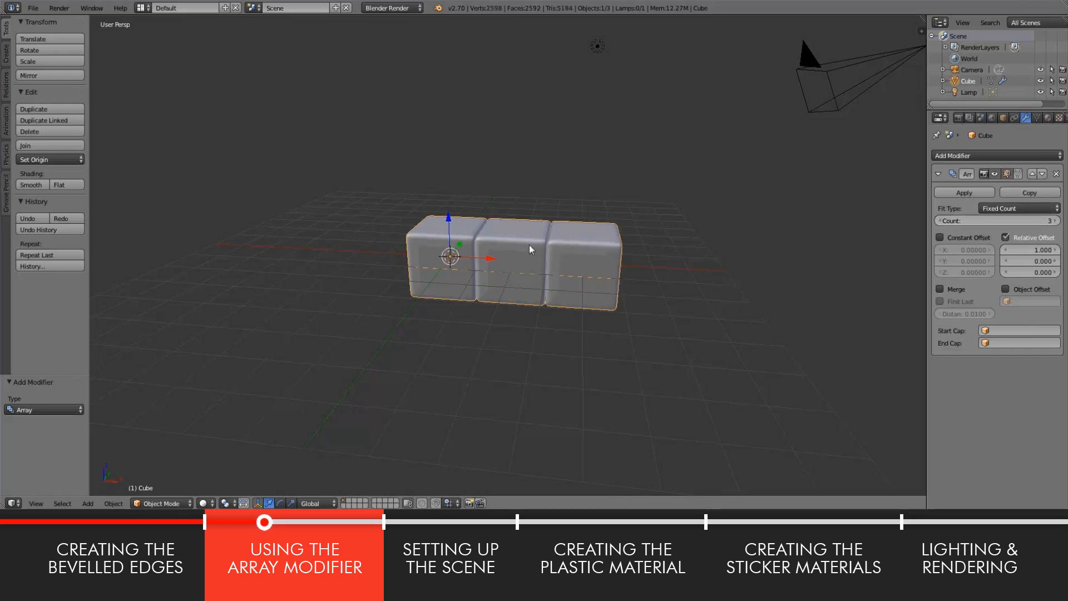
Step: Set the array's relative X offset to 1.02, check the gaps between the cubes from the front, and apply the modifier
{"action": "left_click", "coordinate": [1033, 250]}
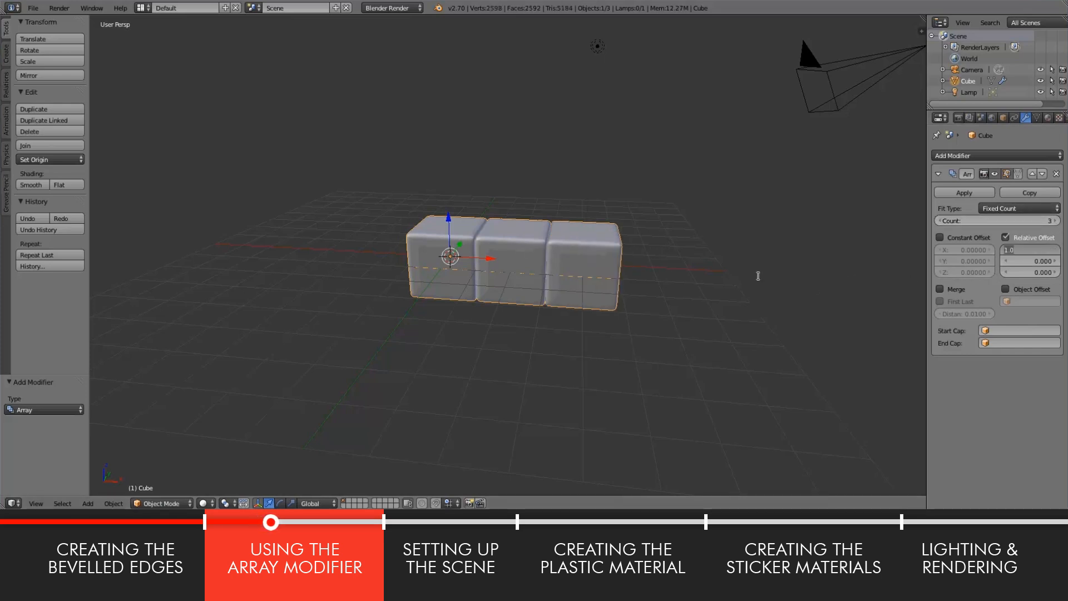
{"action": "type", "text": "1.02"}
{"action": "key", "text": "Return"}
{"action": "key", "text": "KP_1"}
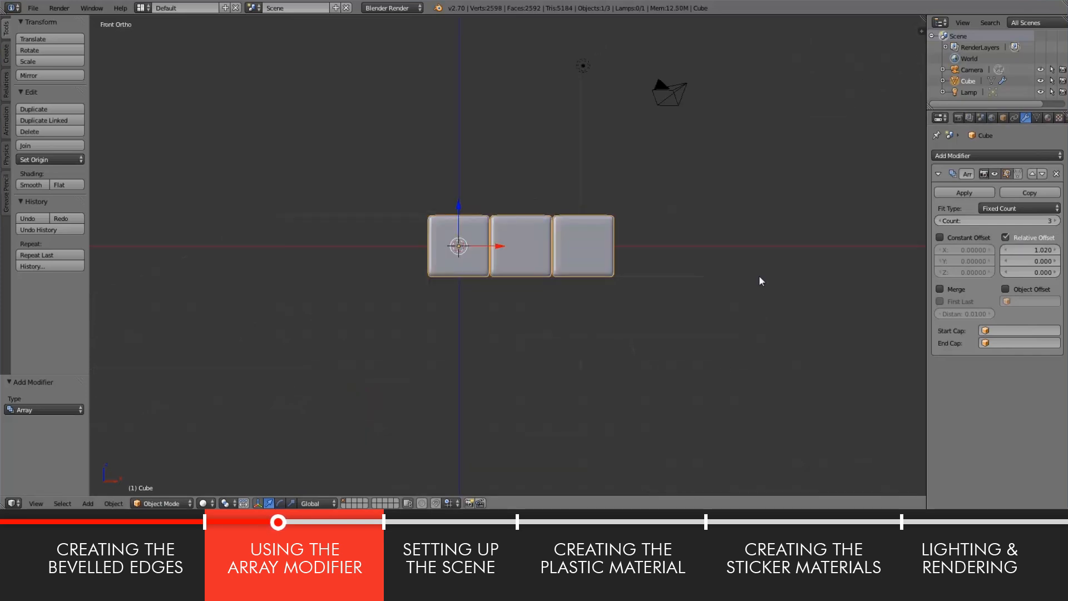
{"action": "scroll", "coordinate": [638, 276], "scroll_direction": "up", "scroll_amount": 5}
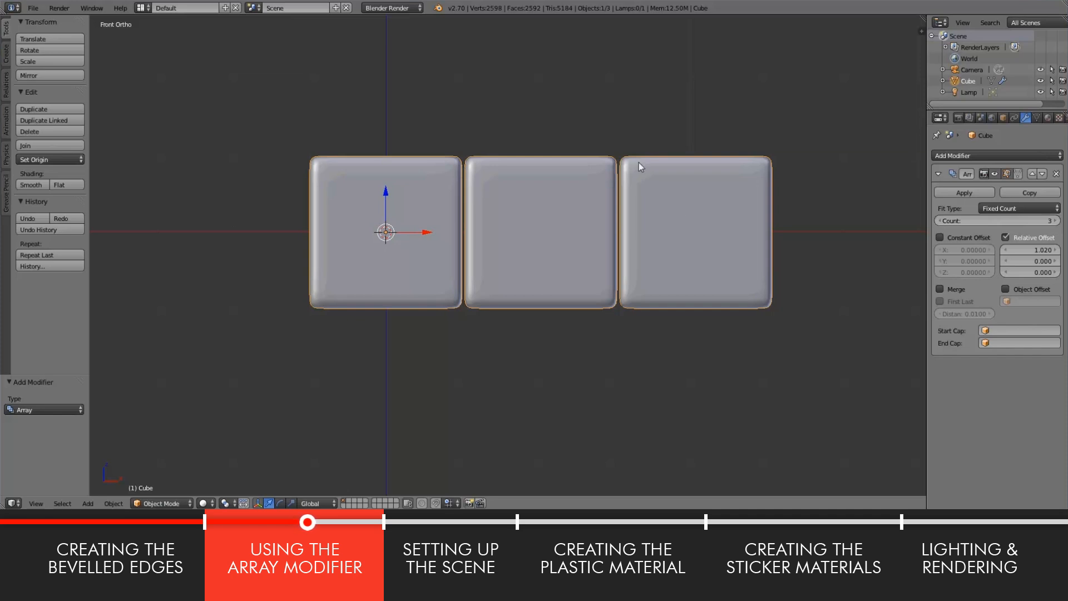
{"action": "key", "text": "KP_5"}
{"action": "middle_click_drag", "start_coordinate": [683, 247], "coordinate": [622, 277]}
{"action": "scroll", "coordinate": [624, 281], "scroll_direction": "down", "scroll_amount": 4}
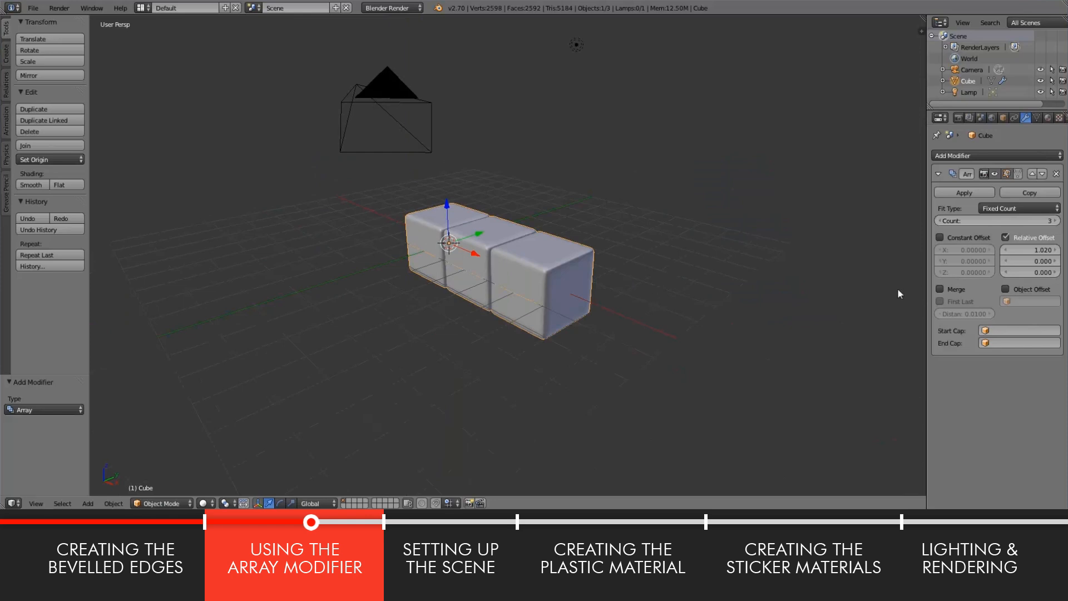
{"action": "left_click", "coordinate": [969, 192]}
Step: Add an Array modifier to the row of three cubes with relative offsets of 0 in X and 1.02 in Y
{"action": "left_click", "coordinate": [977, 155]}
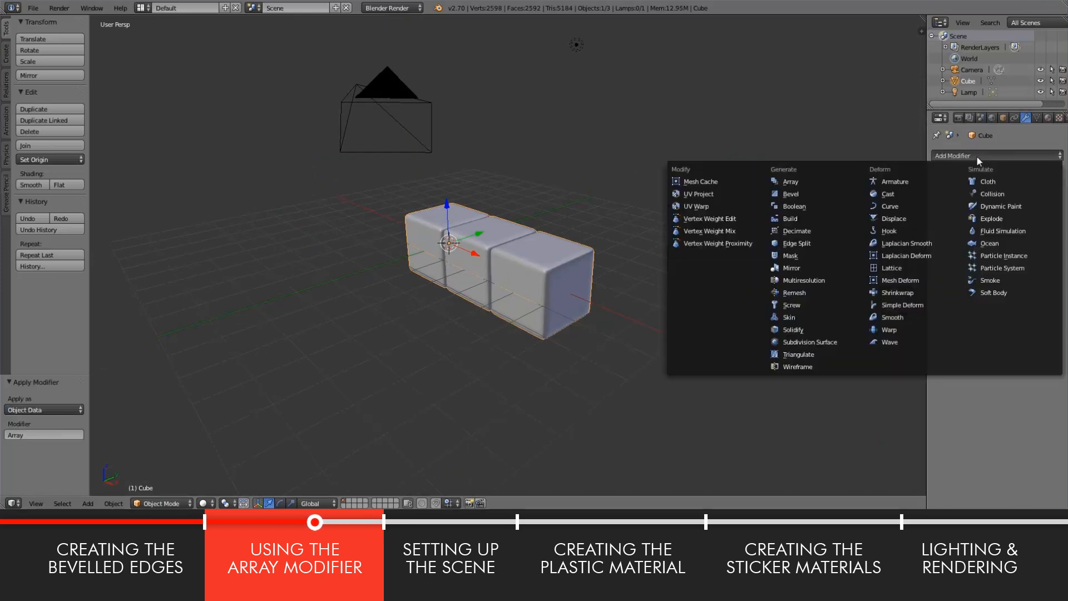
{"action": "left_click", "coordinate": [821, 182]}
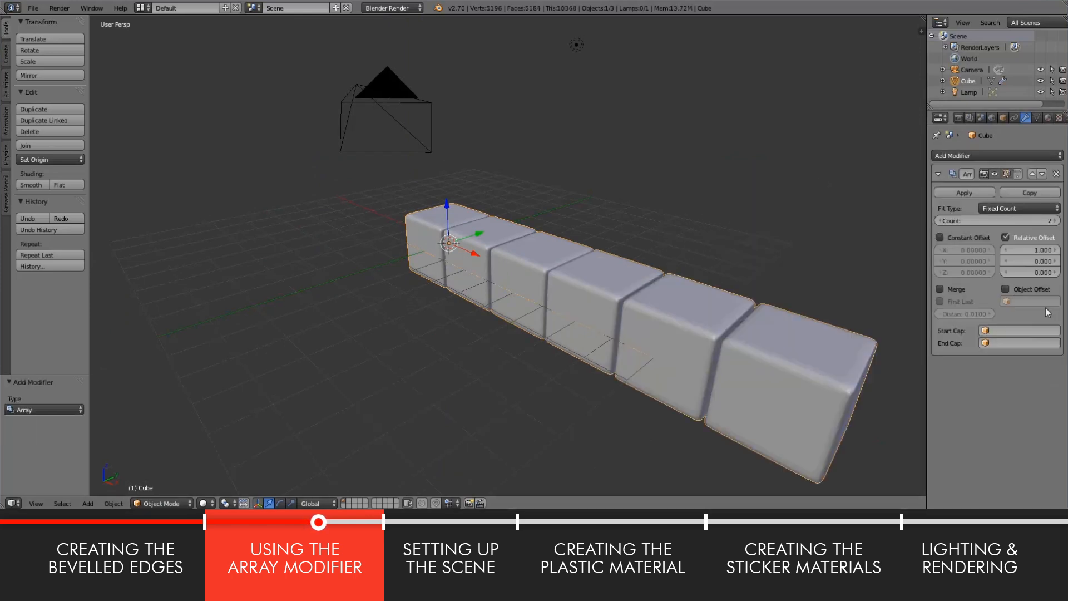
{"action": "left_click", "coordinate": [1036, 250]}
{"action": "type", "text": "0"}
{"action": "key", "text": "Return"}
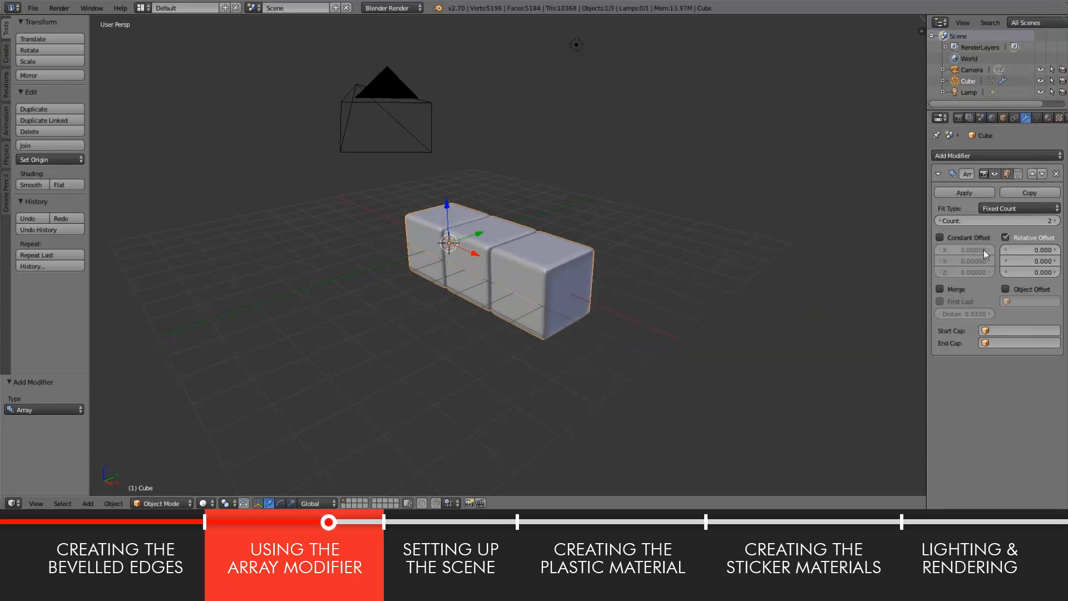
{"action": "left_click", "coordinate": [1042, 260]}
{"action": "type", "text": "1.02"}
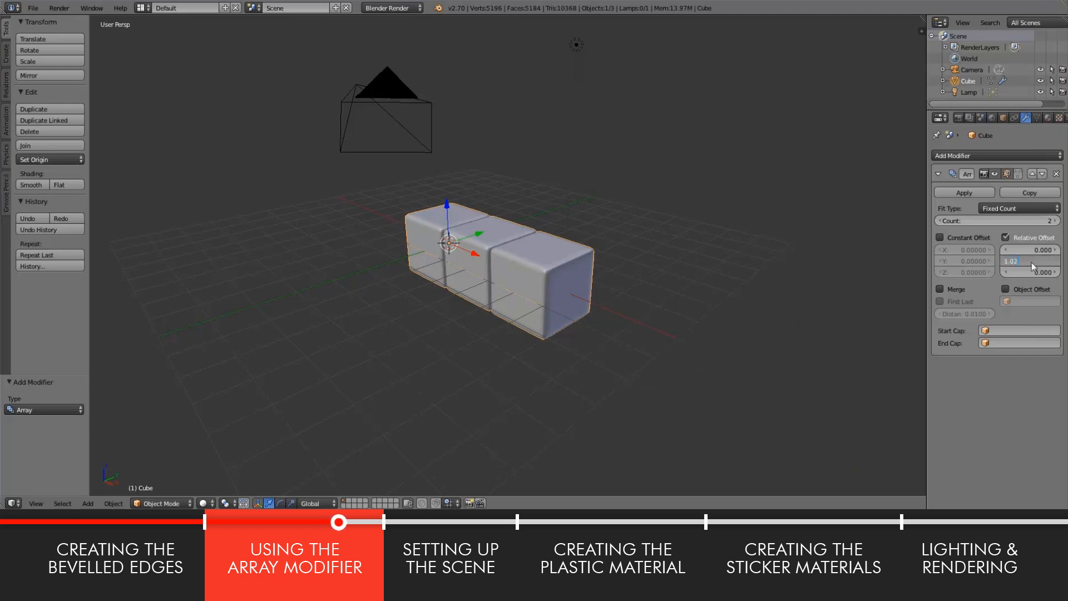
{"action": "key", "text": "Return"}
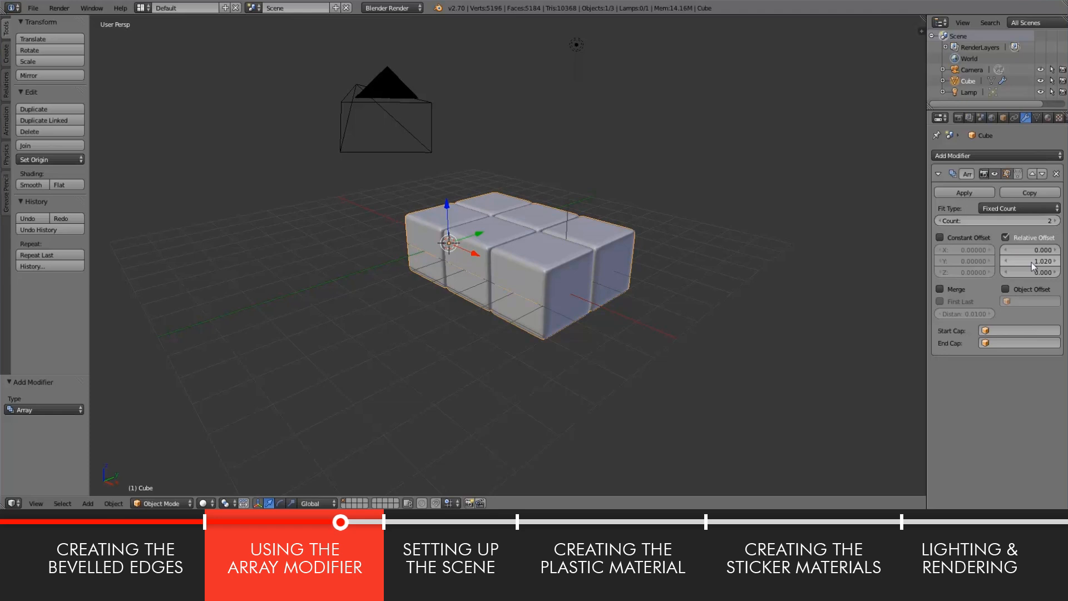
Step: Set the Y-direction array's count to 3 and apply the modifier
{"action": "left_click", "coordinate": [1058, 221]}
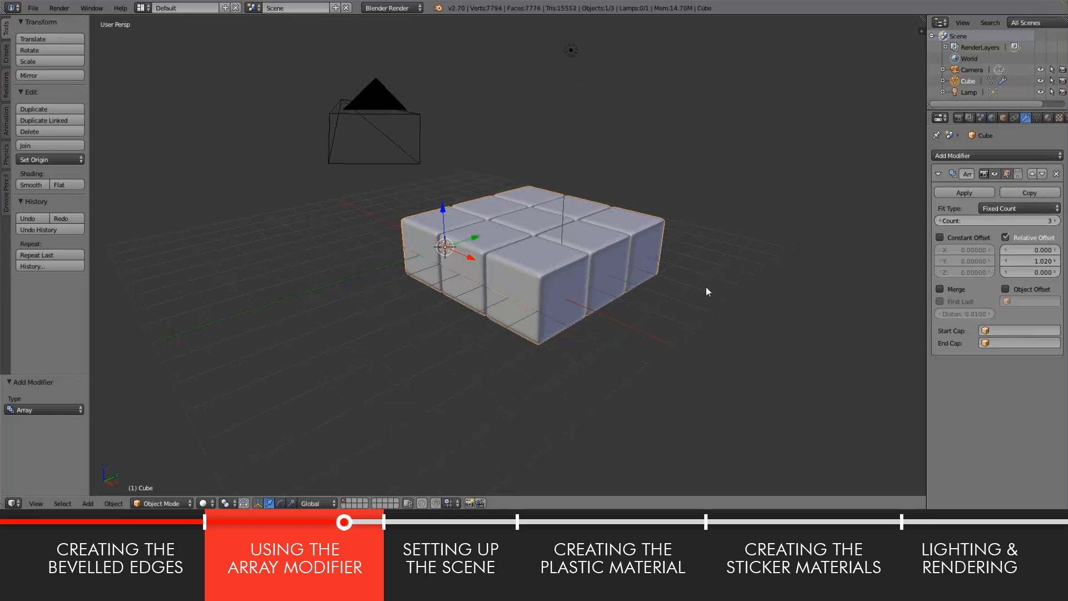
{"action": "middle_click_drag", "start_coordinate": [706, 286], "coordinate": [692, 316]}
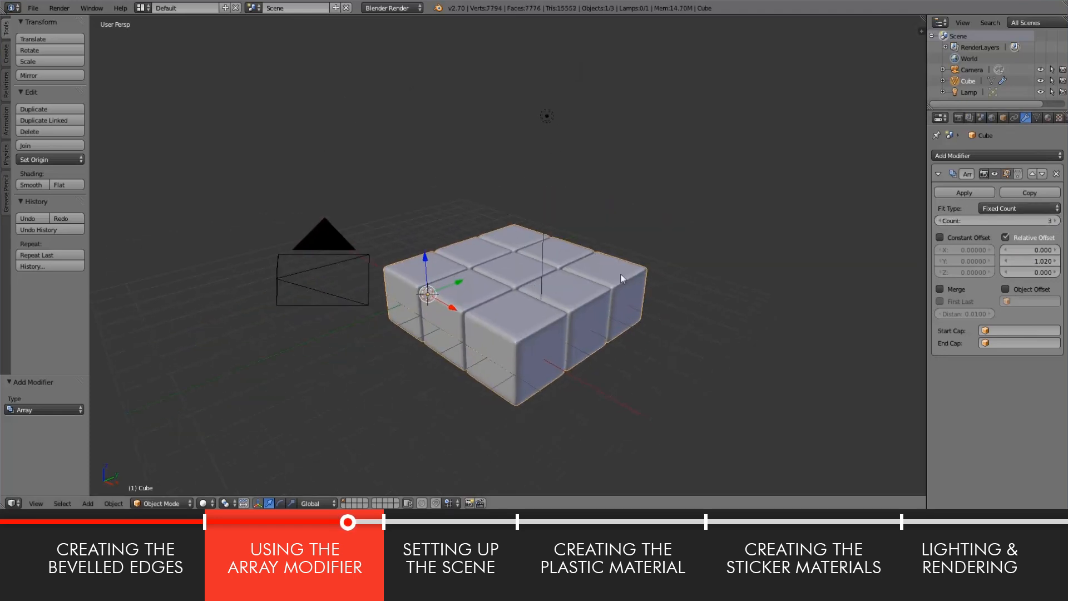
{"action": "left_click", "coordinate": [960, 193]}
Step: Add an Array modifier to the flat layer of cubes with relative offsets of 0 in X and 1.02 in Z
{"action": "left_click", "coordinate": [984, 156]}
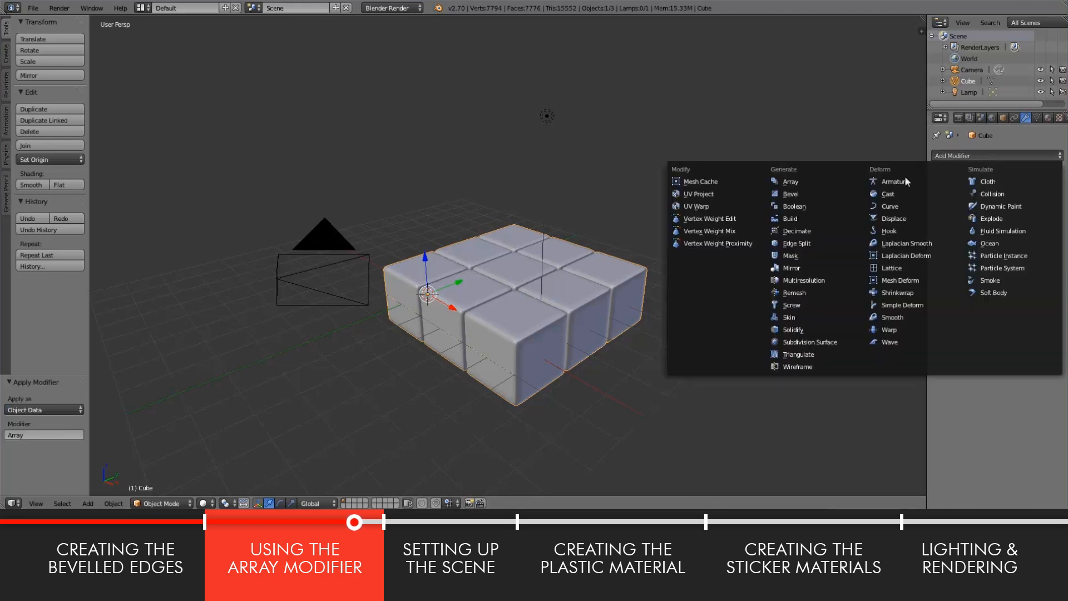
{"action": "left_click", "coordinate": [786, 182]}
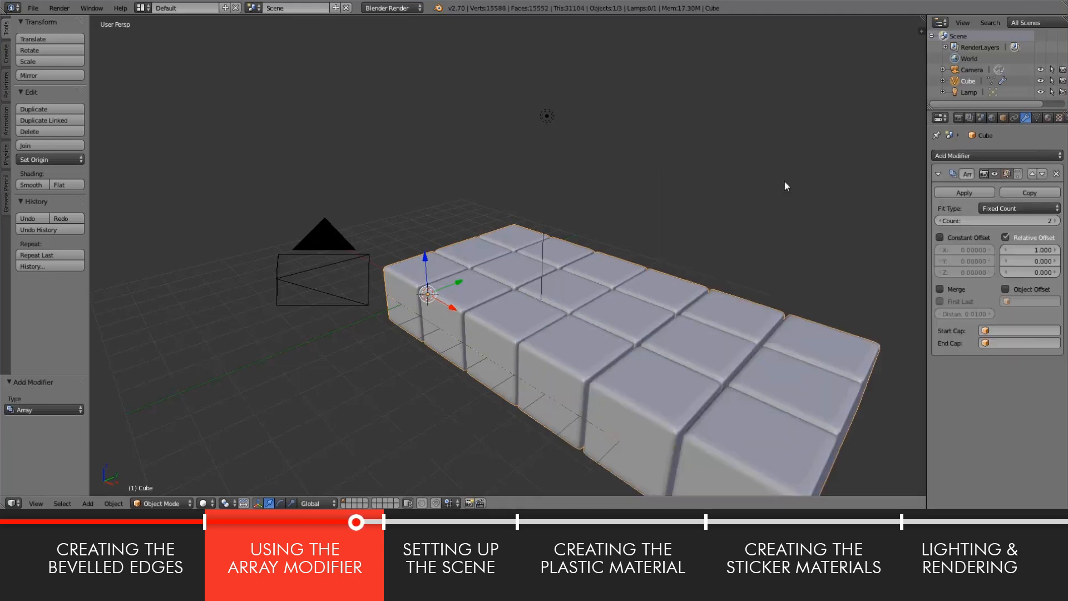
{"action": "double_click", "coordinate": [1037, 250]}
{"action": "type", "text": "0"}
{"action": "key", "text": "Return"}
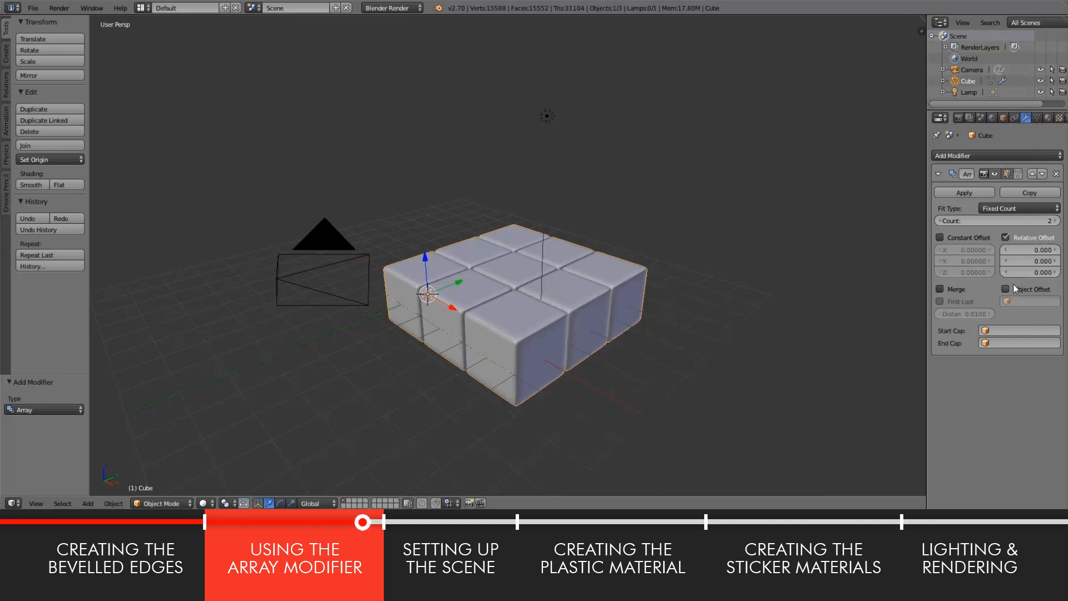
{"action": "double_click", "coordinate": [1040, 272]}
{"action": "type", "text": "1.02"}
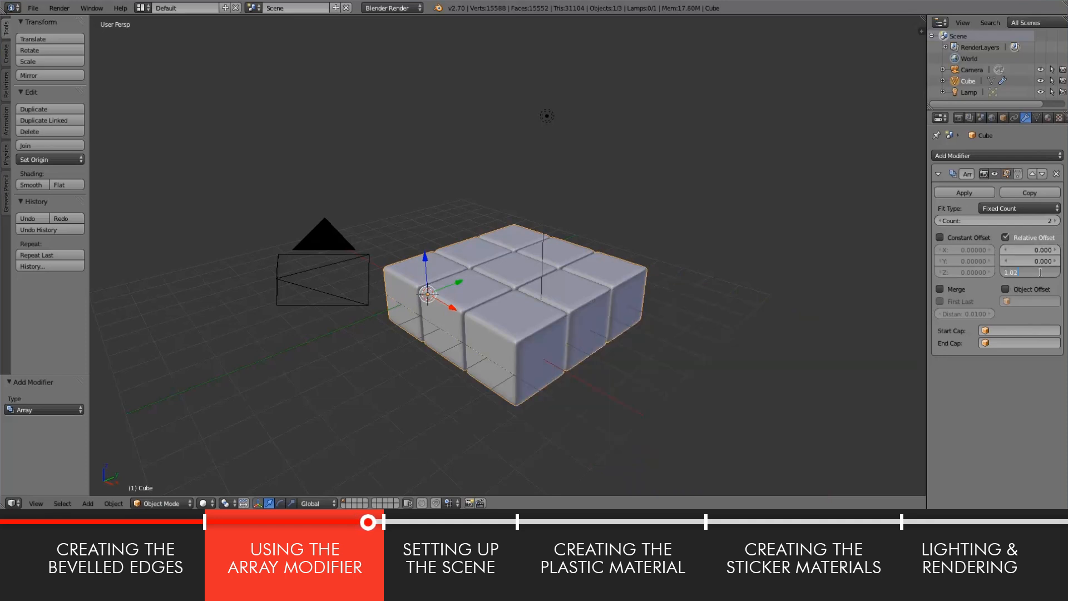
{"action": "key", "text": "Return"}
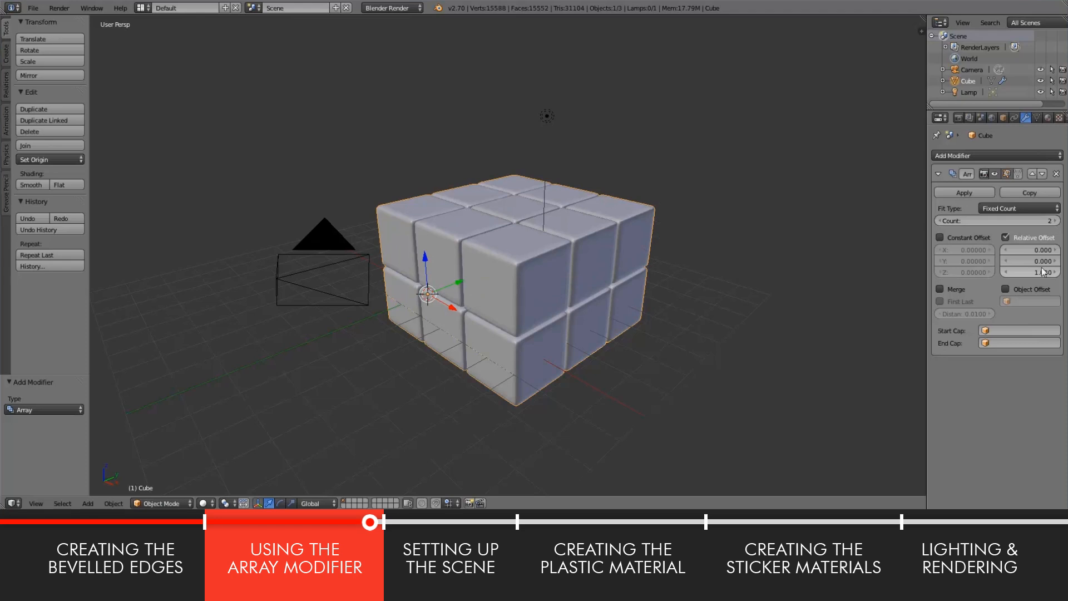
Step: Set the Z-direction array's count to 3 and apply the modifier to complete the 3×3×3 block
{"action": "left_click", "coordinate": [1057, 220]}
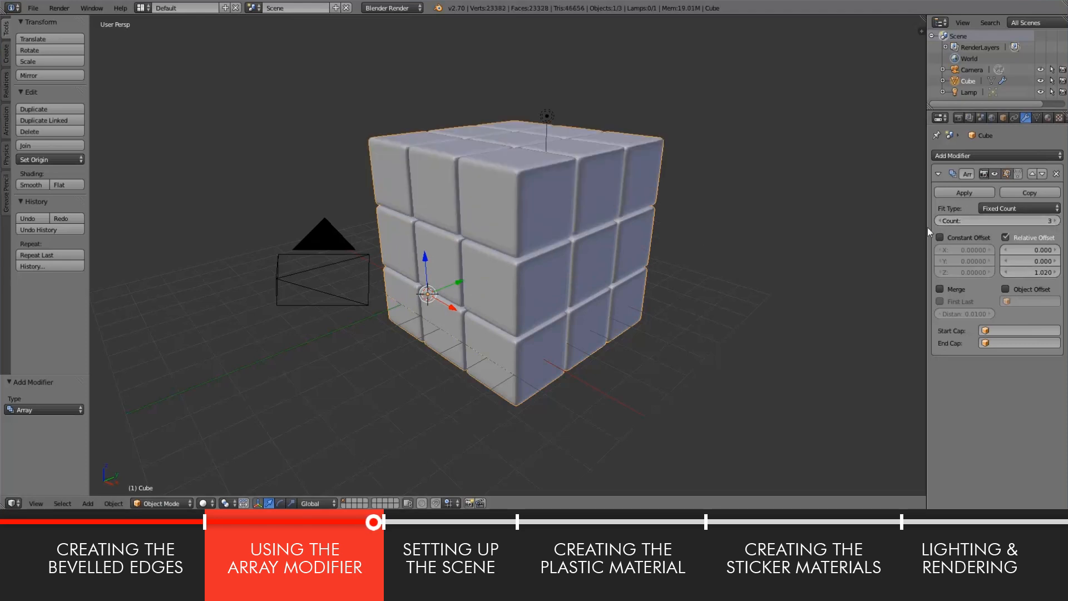
{"action": "left_click", "coordinate": [982, 193]}
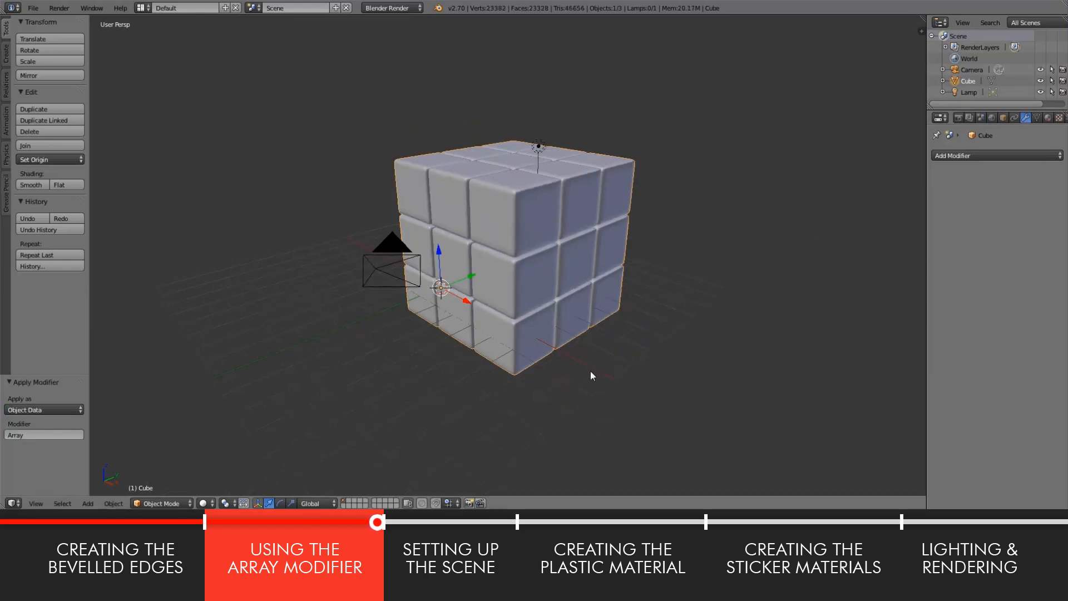
{"action": "middle_click_drag", "start_coordinate": [639, 318], "coordinate": [609, 382]}
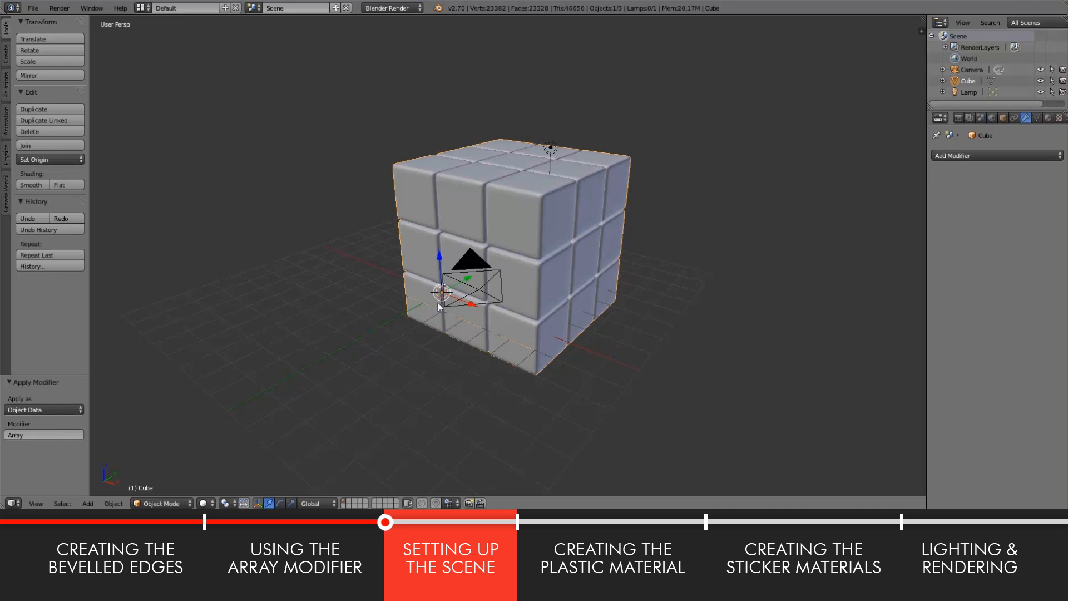
Step: Centre the whole 3×3×3 block on its origin point using Geometry to Origin
{"action": "middle_click_drag", "start_coordinate": [502, 362], "coordinate": [603, 368]}
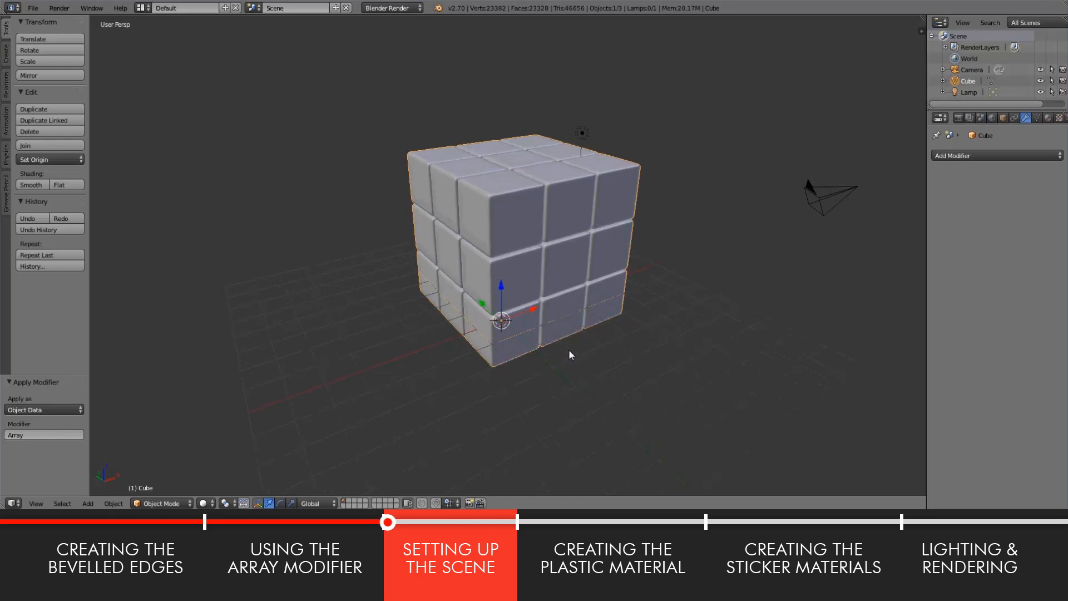
{"action": "middle_click_drag", "start_coordinate": [573, 353], "coordinate": [478, 339]}
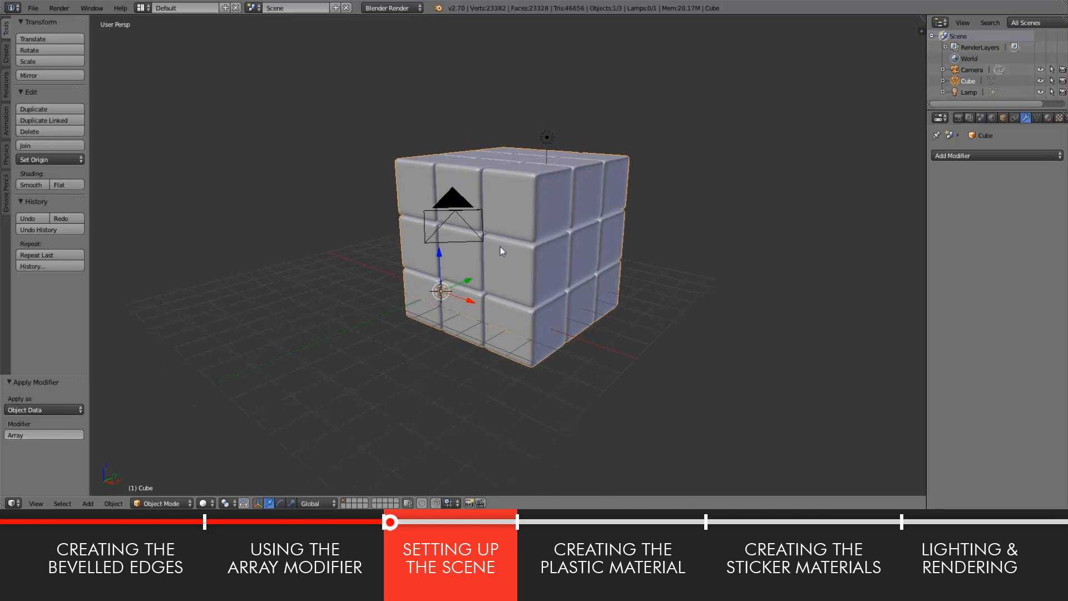
{"action": "key", "text": "shift+ctrl+alt+c"}
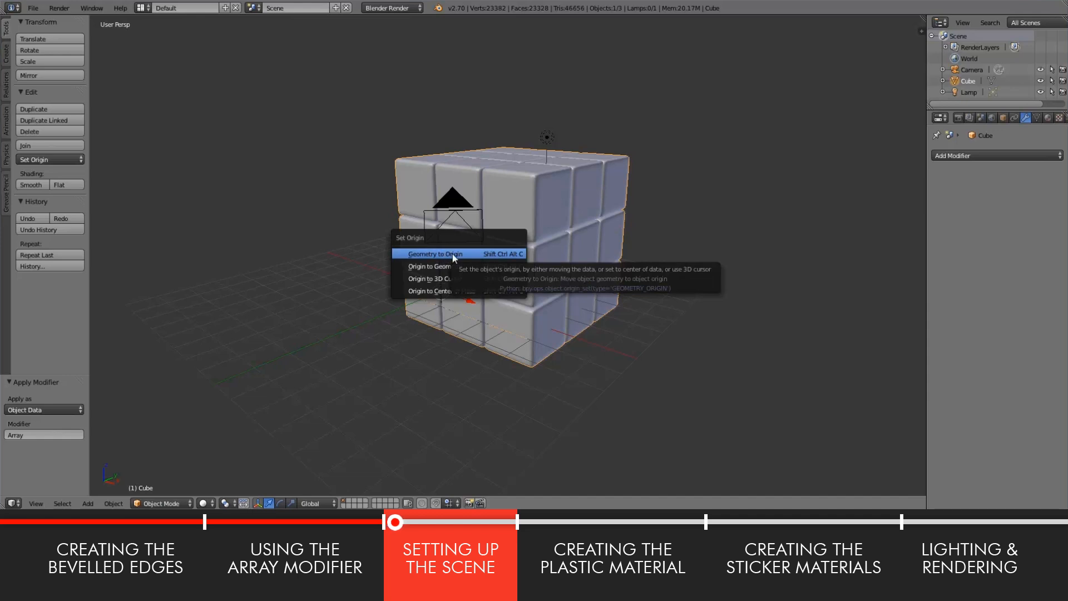
{"action": "left_click", "coordinate": [434, 254]}
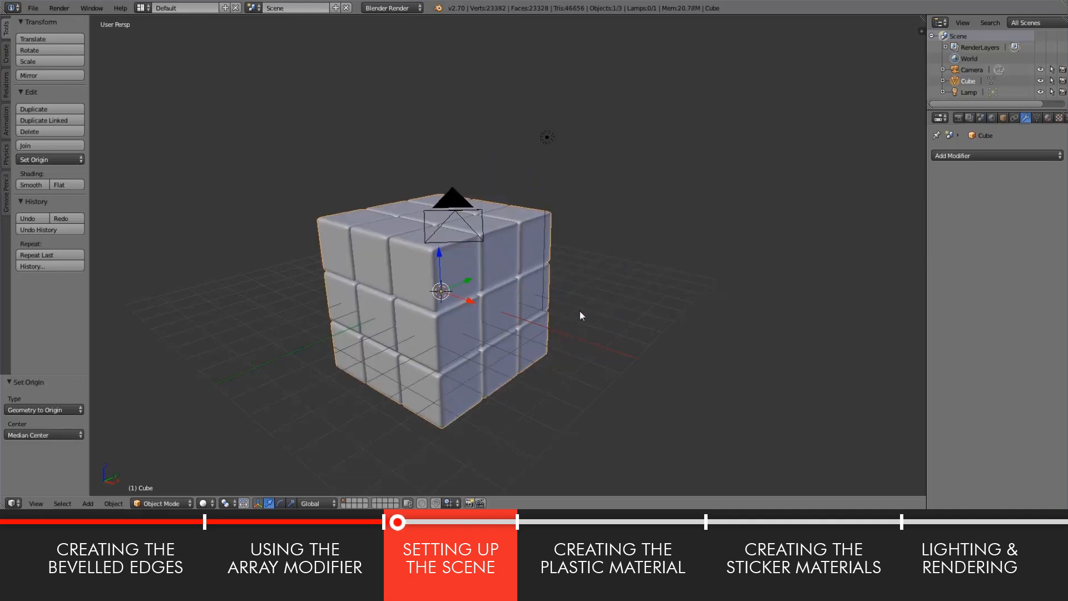
Step: Scale the 3×3×3 block down to about 0.49 of its size so that it fits inside the camera frame
{"action": "key", "text": "KP_0"}
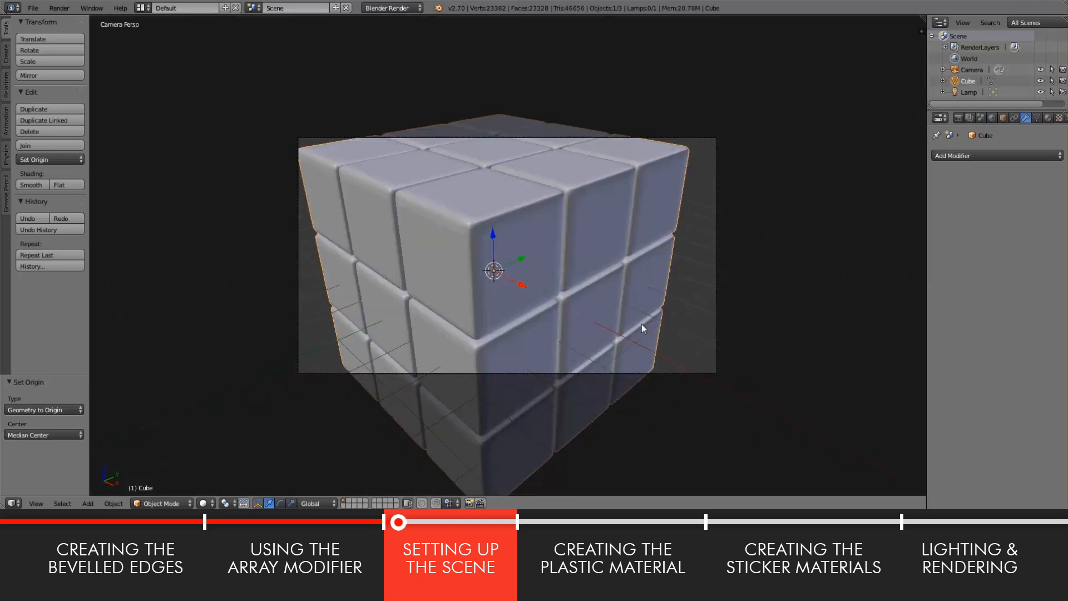
{"action": "key", "text": "s"}
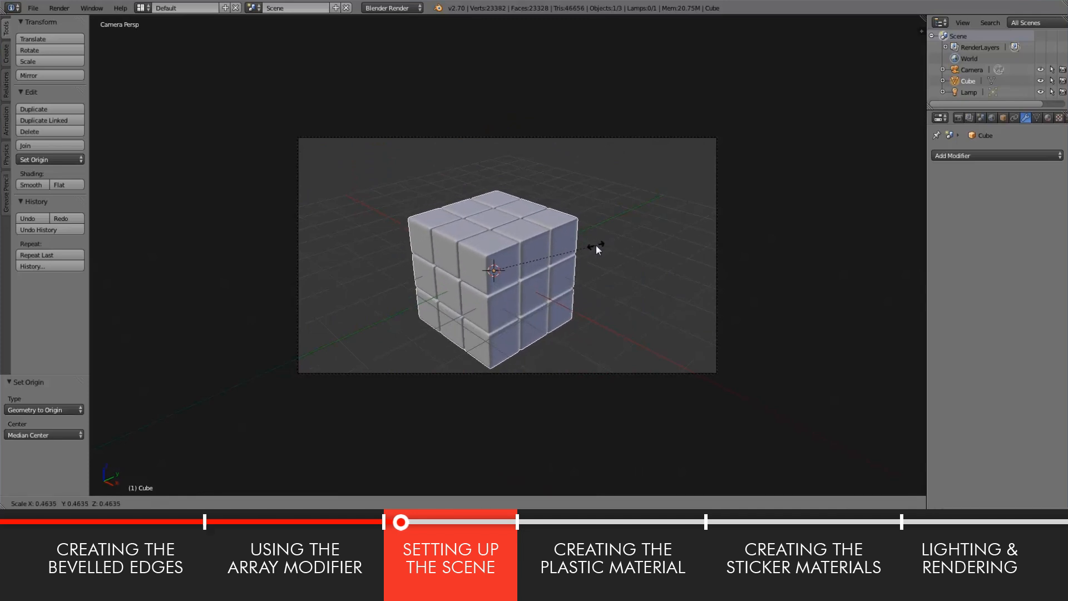
{"action": "left_click", "coordinate": [603, 246]}
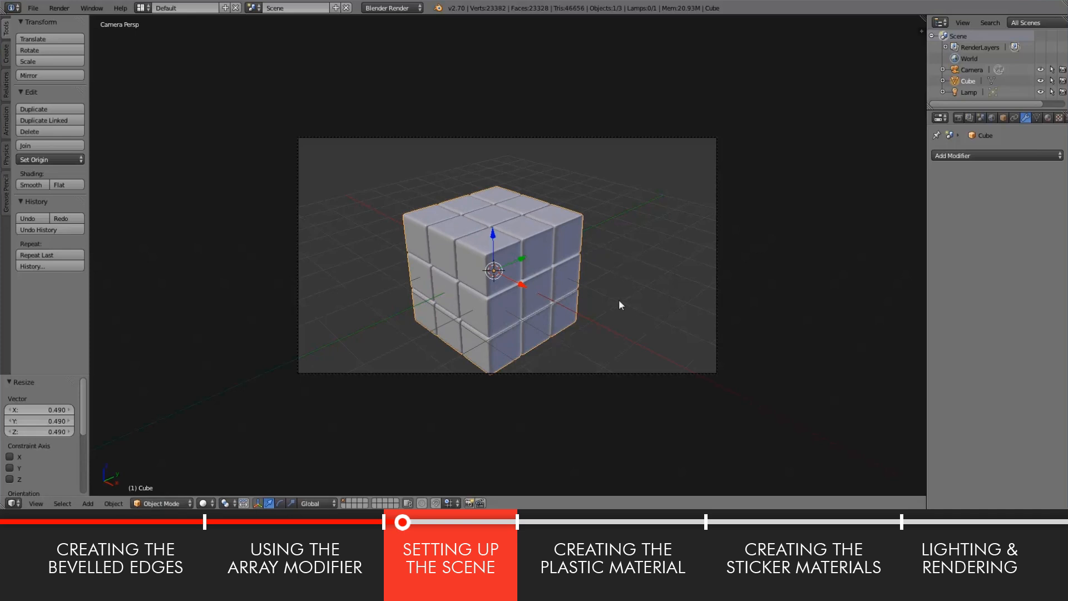
Step: Add a mesh plane at the scene's centre and scale it up by about 4 as a floor
{"action": "mouse_move", "coordinate": [580, 397]}
{"action": "middle_mouse_down"}
{"action": "mouse_move", "coordinate": [604, 389]}
{"action": "mouse_move", "coordinate": [574, 386]}
{"action": "middle_mouse_up"}
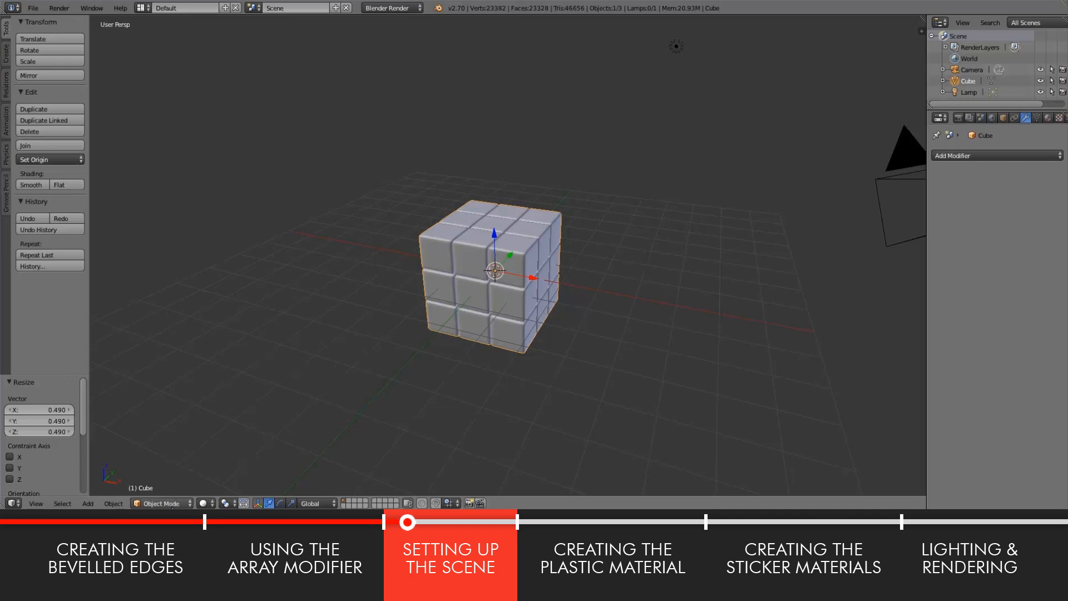
{"action": "left_click", "coordinate": [181, 504]}
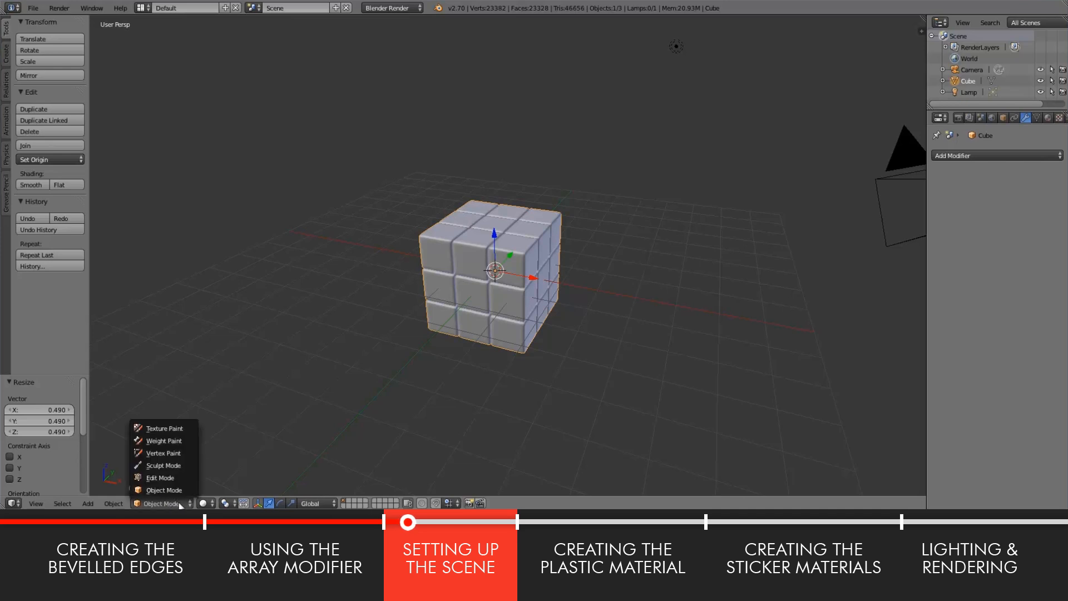
{"action": "left_click", "coordinate": [111, 503]}
{"action": "left_click", "coordinate": [88, 504]}
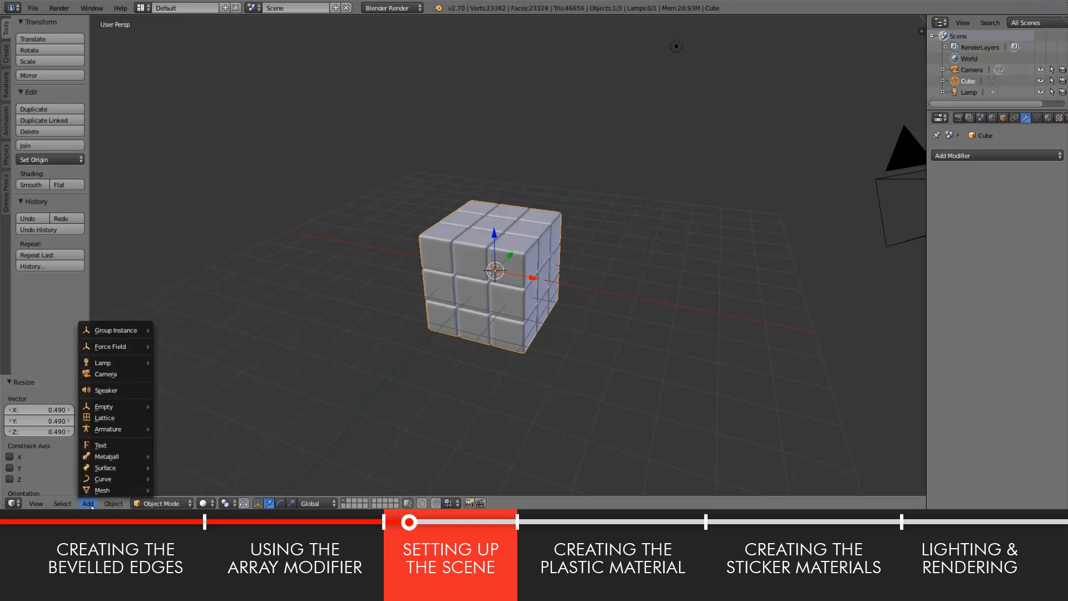
{"action": "mouse_move", "coordinate": [115, 493]}
{"action": "left_click", "coordinate": [175, 395]}
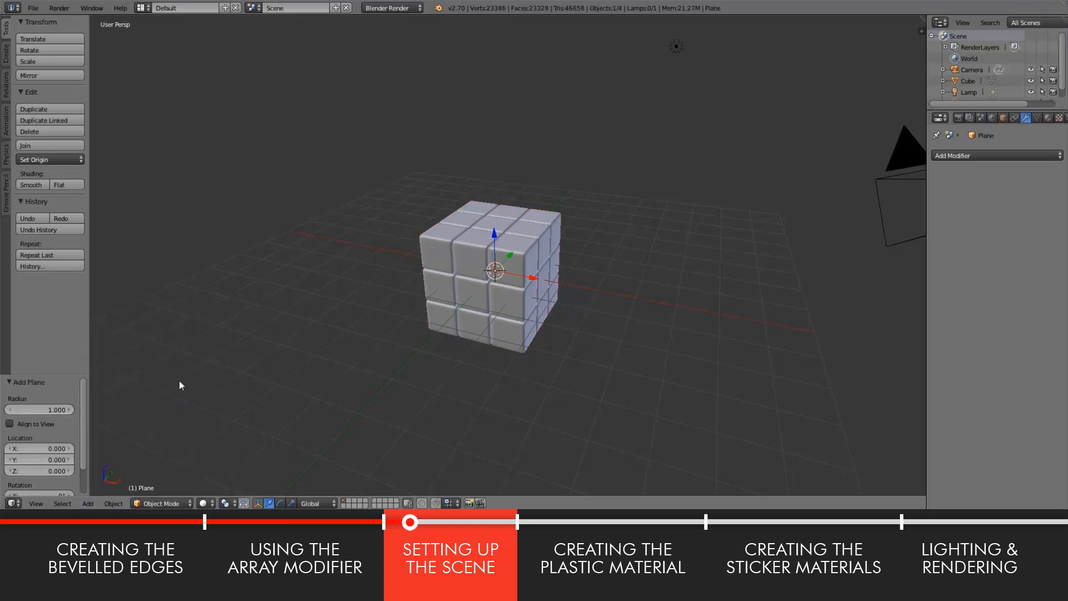
{"action": "key", "text": "s"}
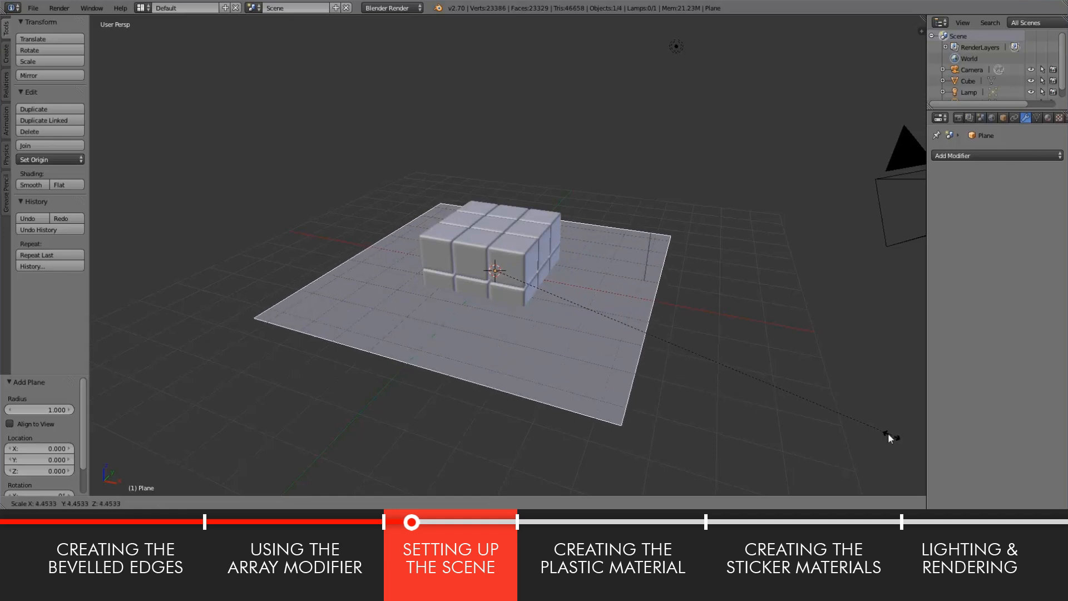
{"action": "left_click", "coordinate": [853, 422]}
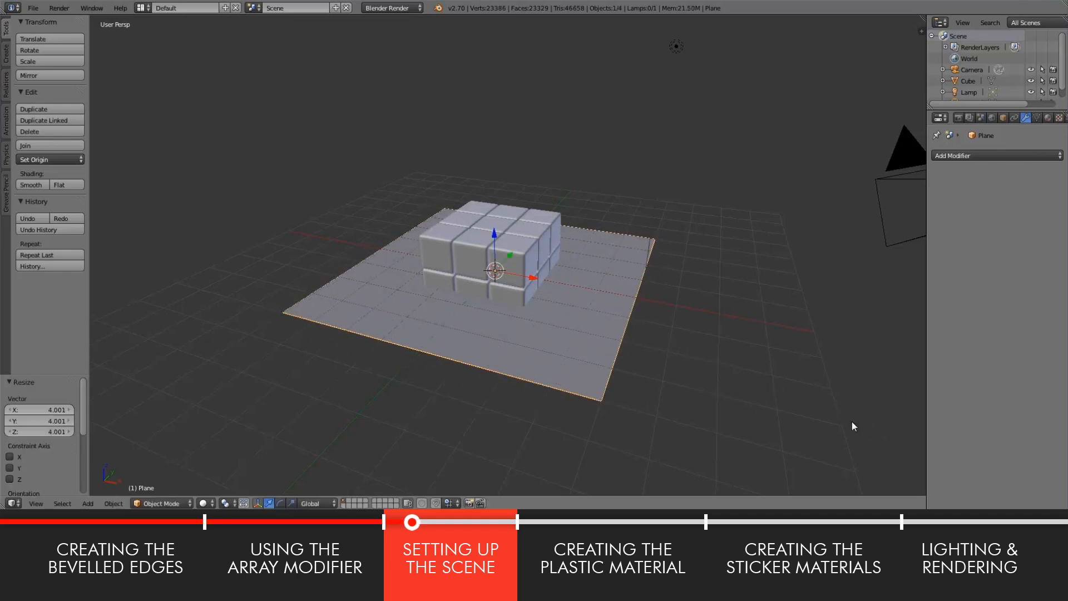
Step: Extrude the plane's far edge about 6.5 units straight up along Z to form a back wall, then return to Object Mode
{"action": "left_click", "coordinate": [165, 503]}
{"action": "left_click", "coordinate": [163, 478]}
{"action": "scroll", "coordinate": [650, 376], "scroll_direction": "down", "scroll_amount": 2}
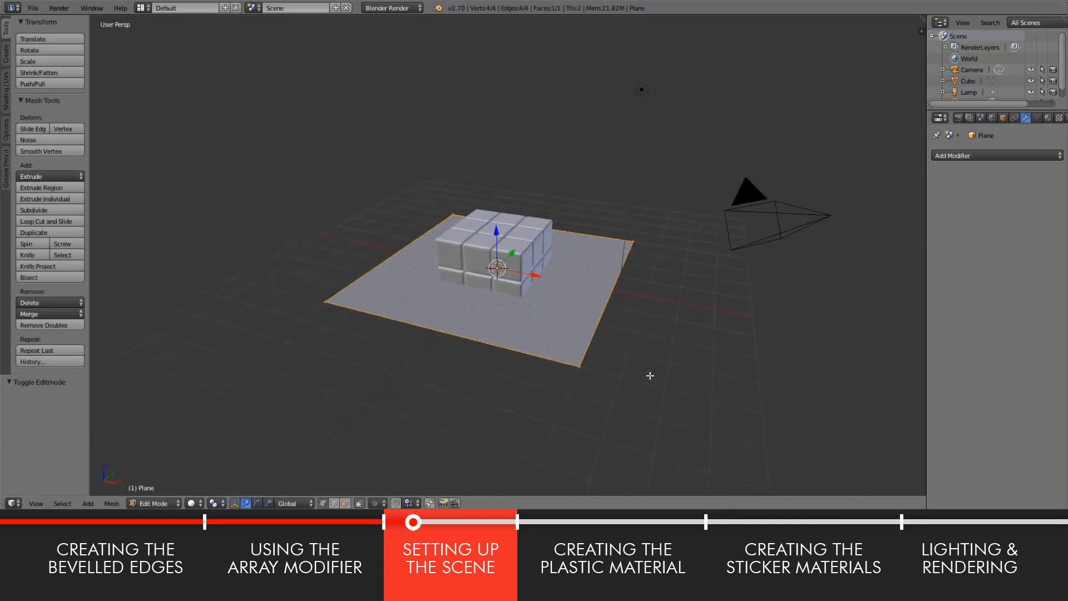
{"action": "middle_click_drag", "start_coordinate": [602, 389], "coordinate": [557, 374]}
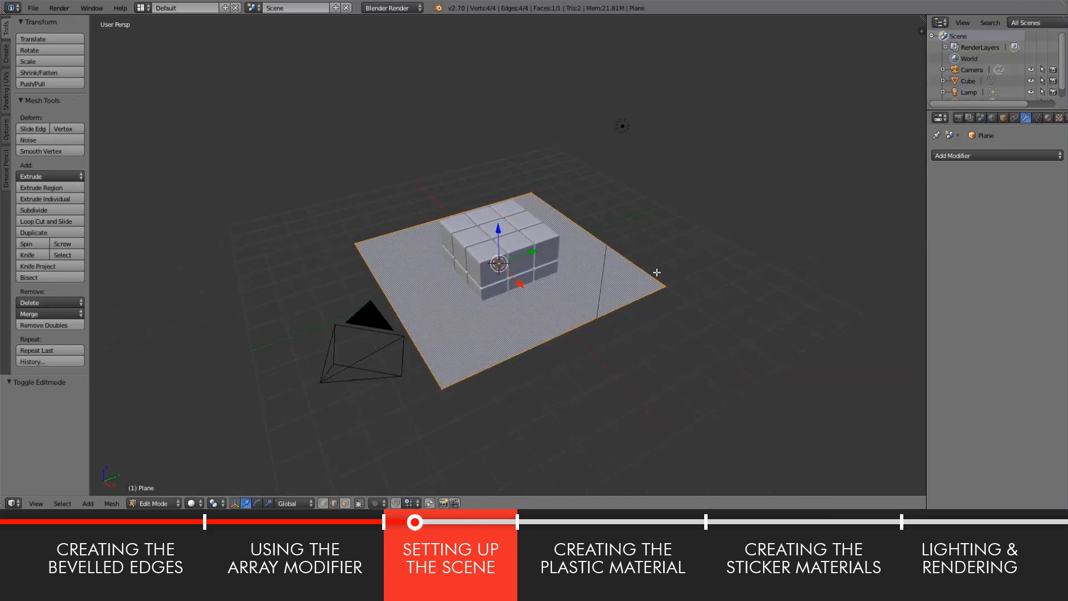
{"action": "right_click", "coordinate": [629, 260]}
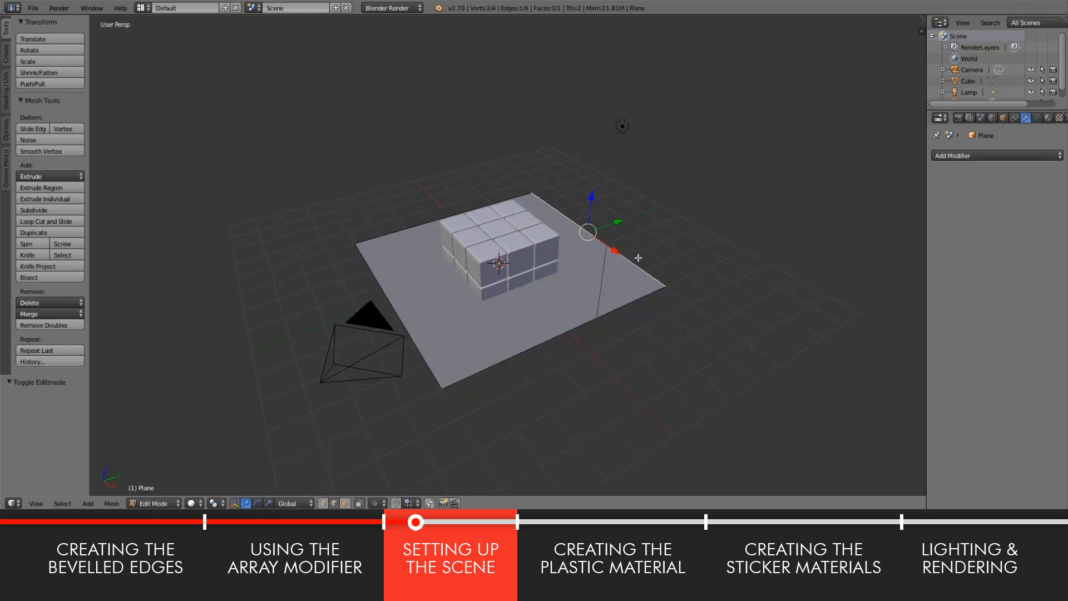
{"action": "key", "text": "e"}
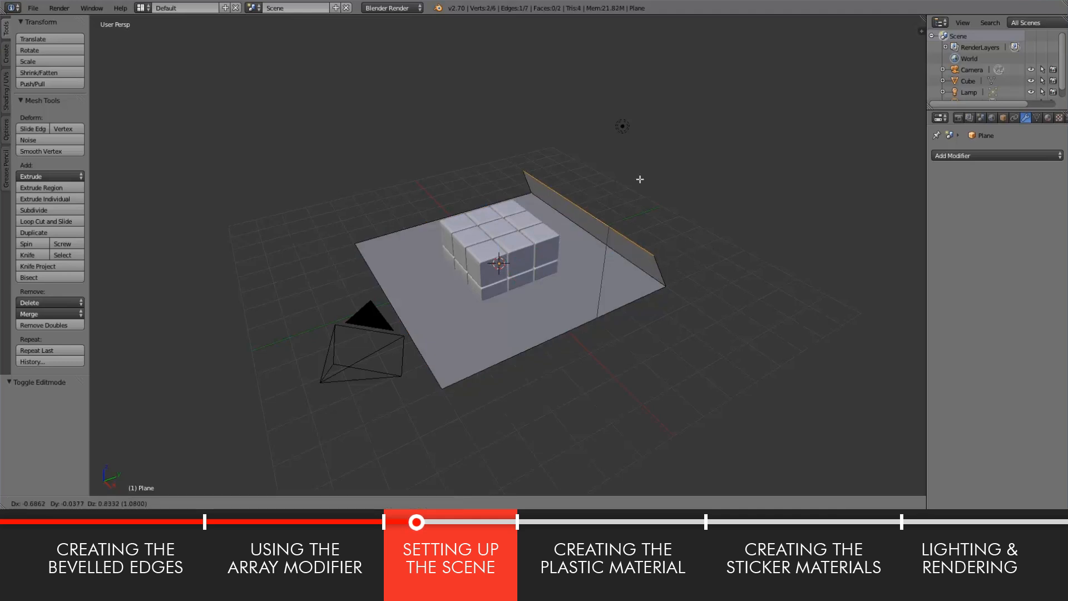
{"action": "key", "text": "z"}
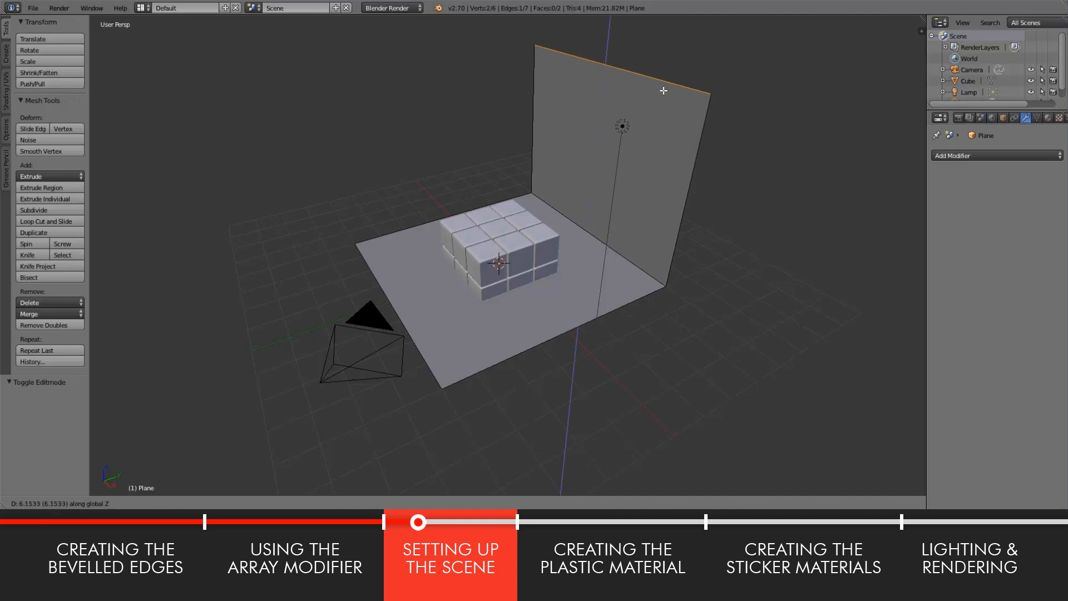
{"action": "left_click", "coordinate": [669, 78]}
{"action": "middle_click_drag", "start_coordinate": [605, 316], "coordinate": [573, 341]}
{"action": "left_click", "coordinate": [153, 503]}
{"action": "left_click", "coordinate": [155, 490]}
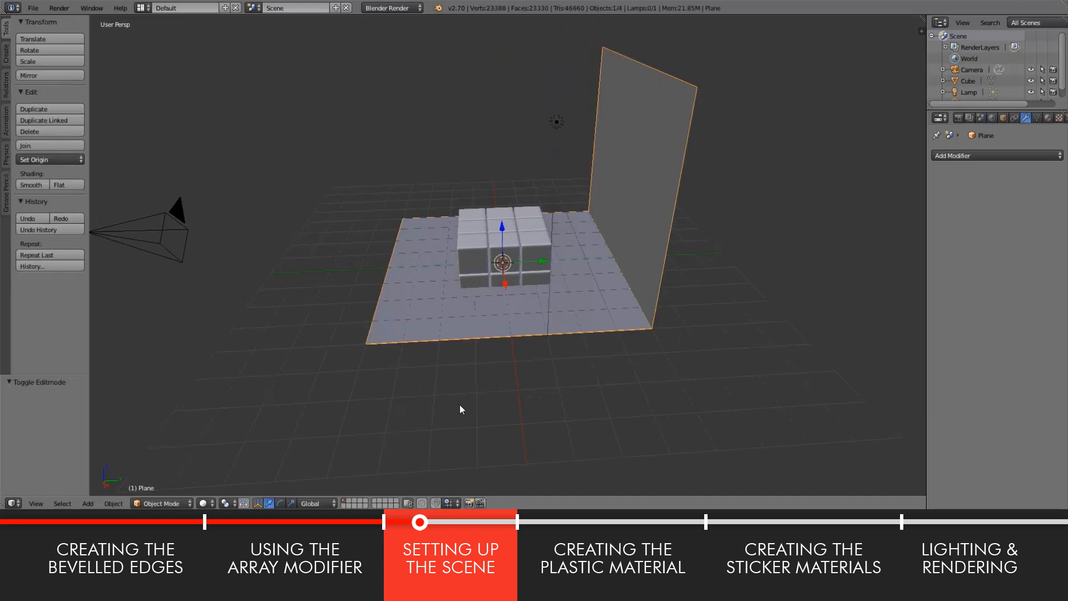
Step: Add a Subdivision Surface modifier to the floor-and-wall backdrop with 3 view subdivisions
{"action": "middle_click_drag", "start_coordinate": [460, 405], "coordinate": [572, 371]}
{"action": "left_click", "coordinate": [967, 157]}
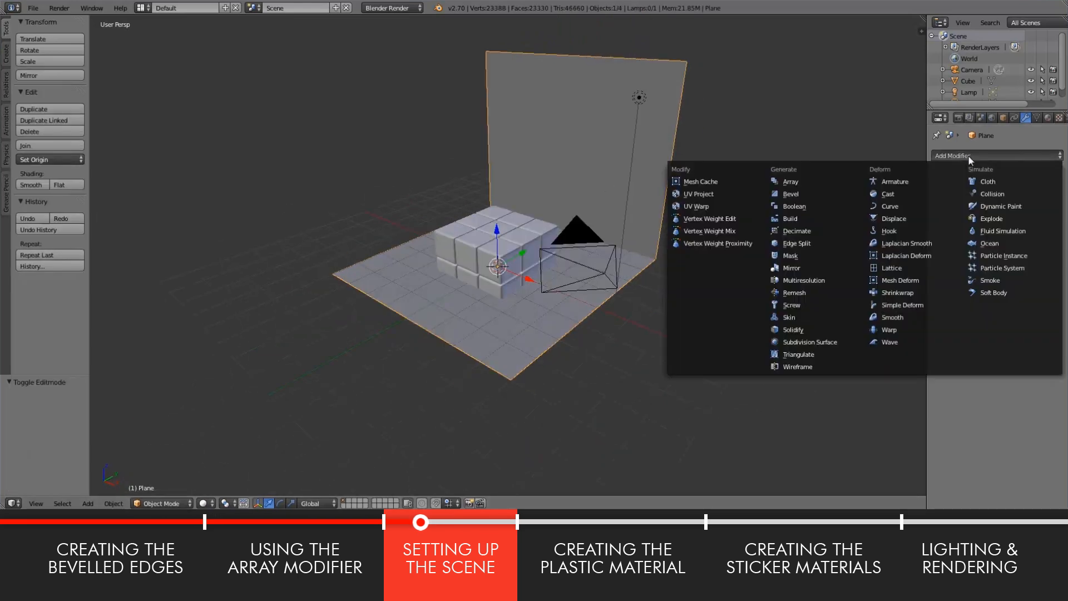
{"action": "left_click", "coordinate": [810, 341]}
{"action": "middle_click_drag", "start_coordinate": [795, 309], "coordinate": [740, 223]}
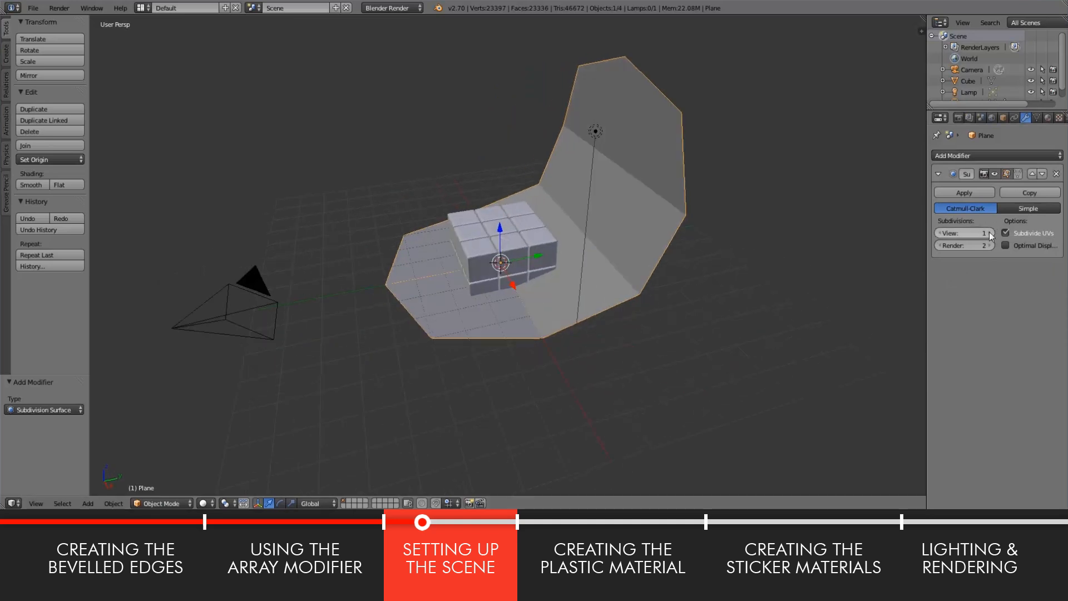
{"action": "left_click", "coordinate": [991, 233]}
{"action": "left_click", "coordinate": [990, 234]}
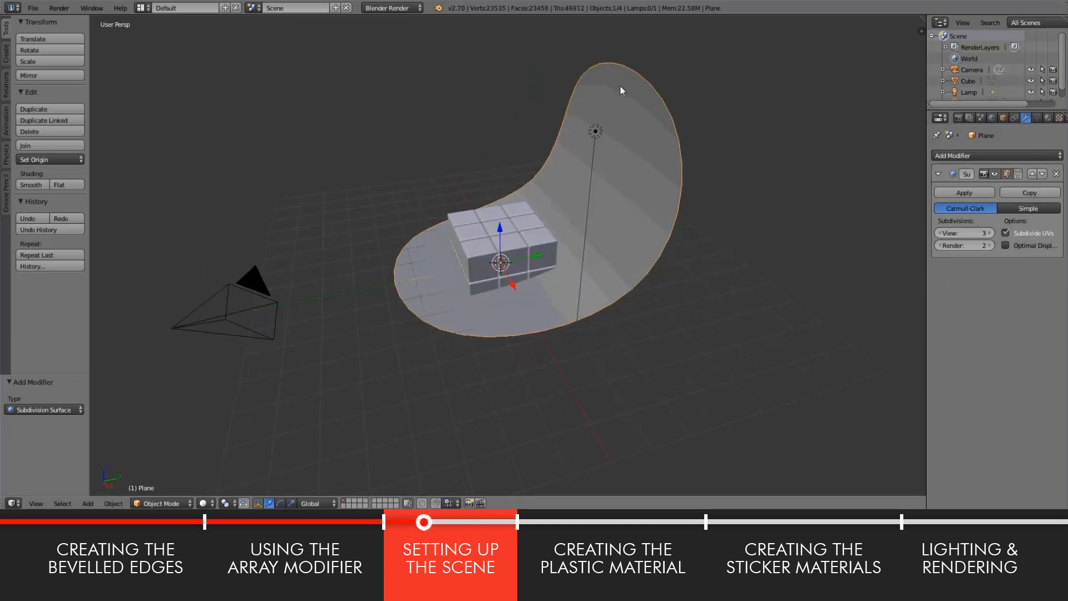
Step: Select all six outer edges of the backdrop in Edit Mode and set their Mean Crease to 1.00
{"action": "left_click", "coordinate": [161, 503]}
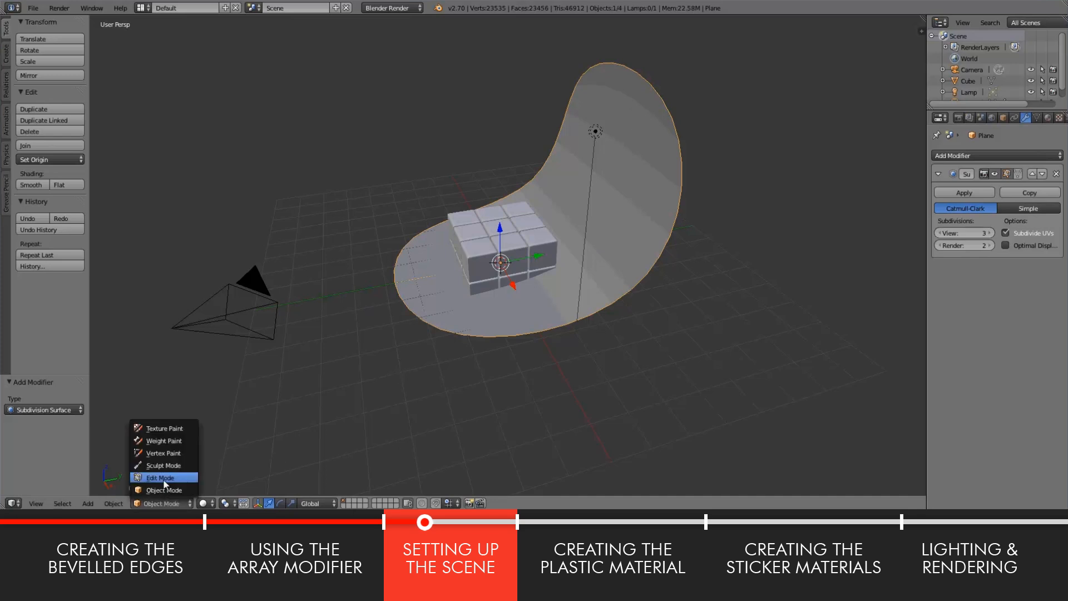
{"action": "left_click", "coordinate": [157, 488]}
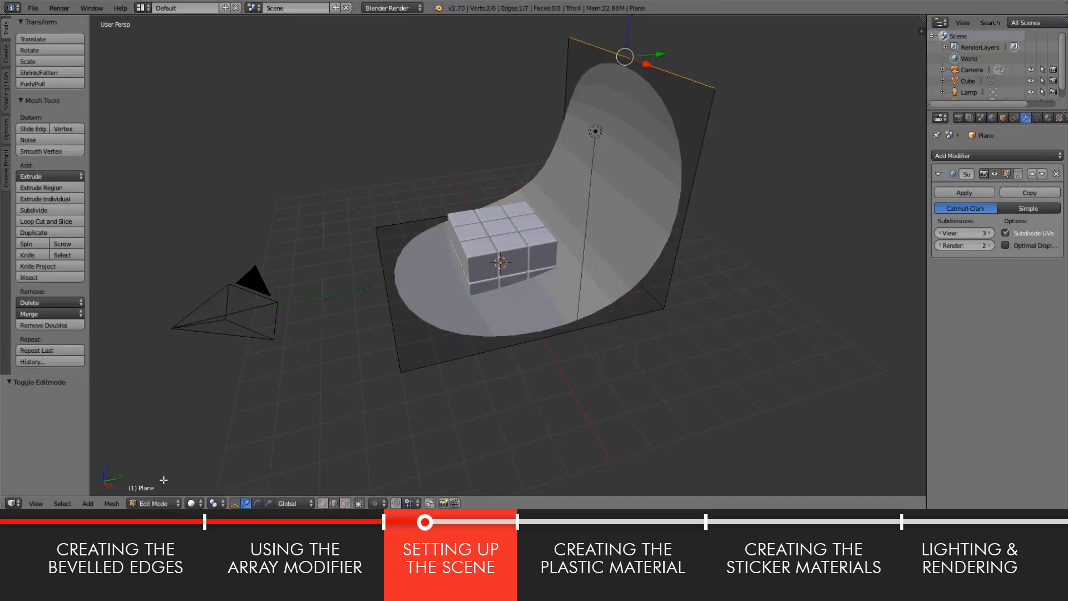
{"action": "left_click", "coordinate": [576, 332]}
{"action": "left_click", "coordinate": [389, 301], "text": "shift"}
{"action": "left_click", "coordinate": [403, 223], "text": "shift"}
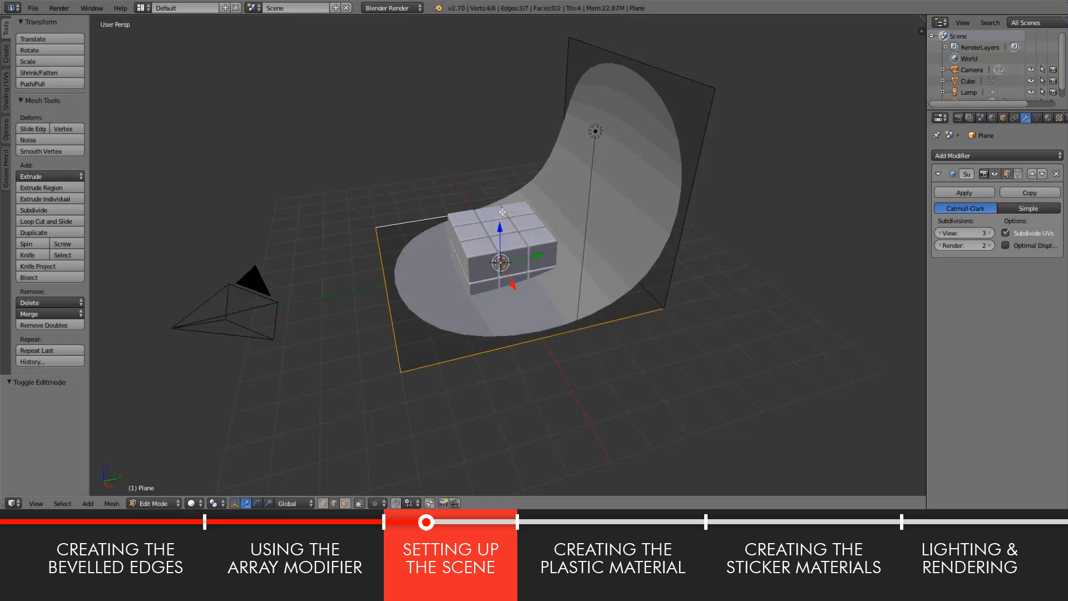
{"action": "left_click", "coordinate": [566, 102], "text": "shift"}
{"action": "left_click", "coordinate": [630, 59], "text": "shift"}
{"action": "left_click", "coordinate": [697, 164], "text": "shift"}
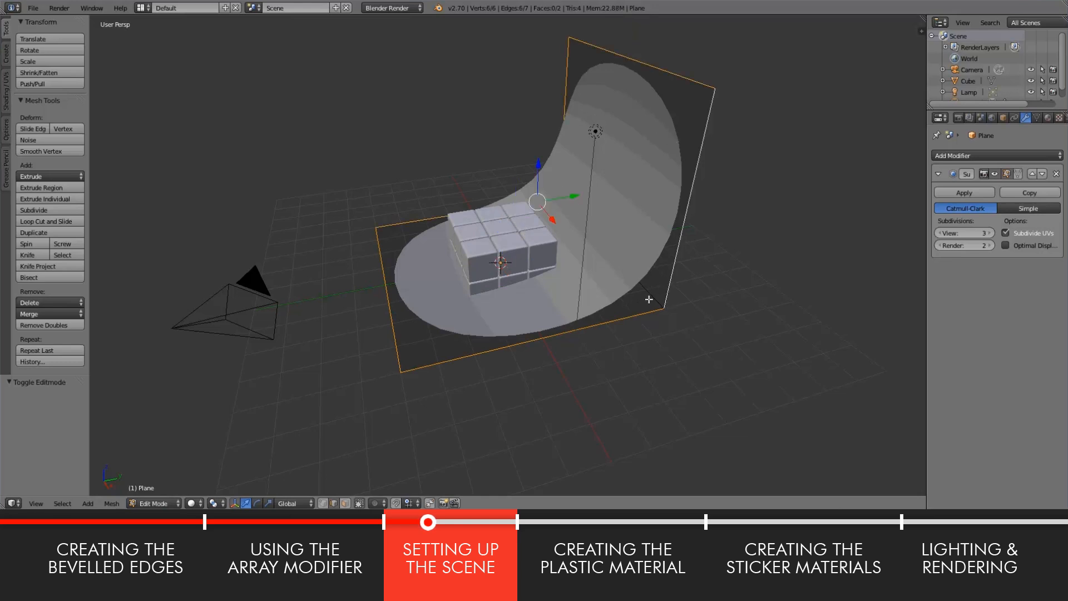
{"action": "key", "text": "n"}
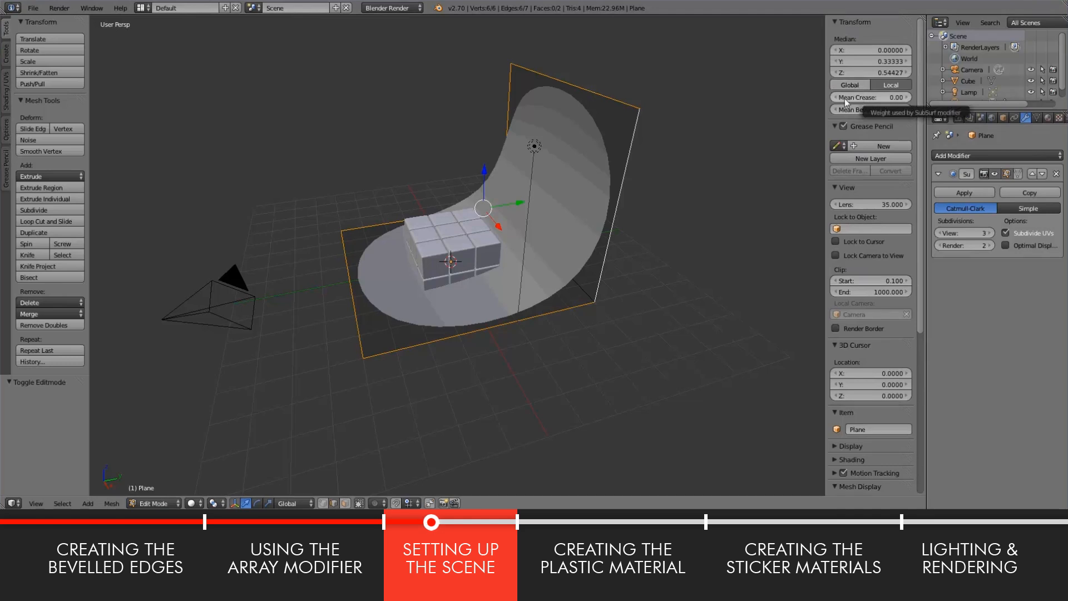
{"action": "left_click_drag", "start_coordinate": [853, 100], "coordinate": [921, 100]}
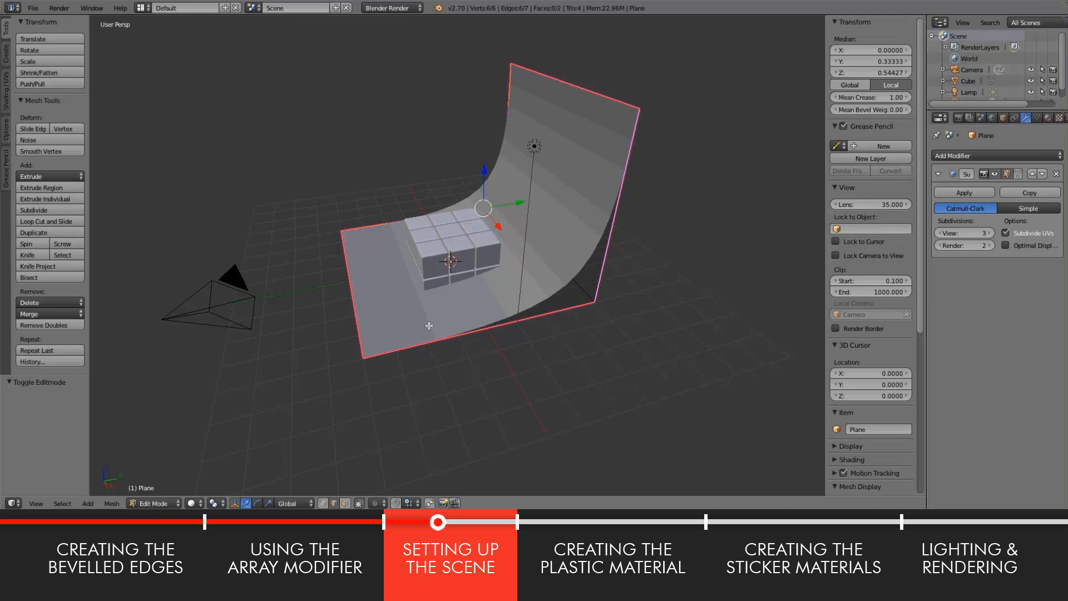
Step: Add one loop cut across the backdrop's floor and slide it by about 0.71 towards the back wall
{"action": "key", "text": "ctrl+r"}
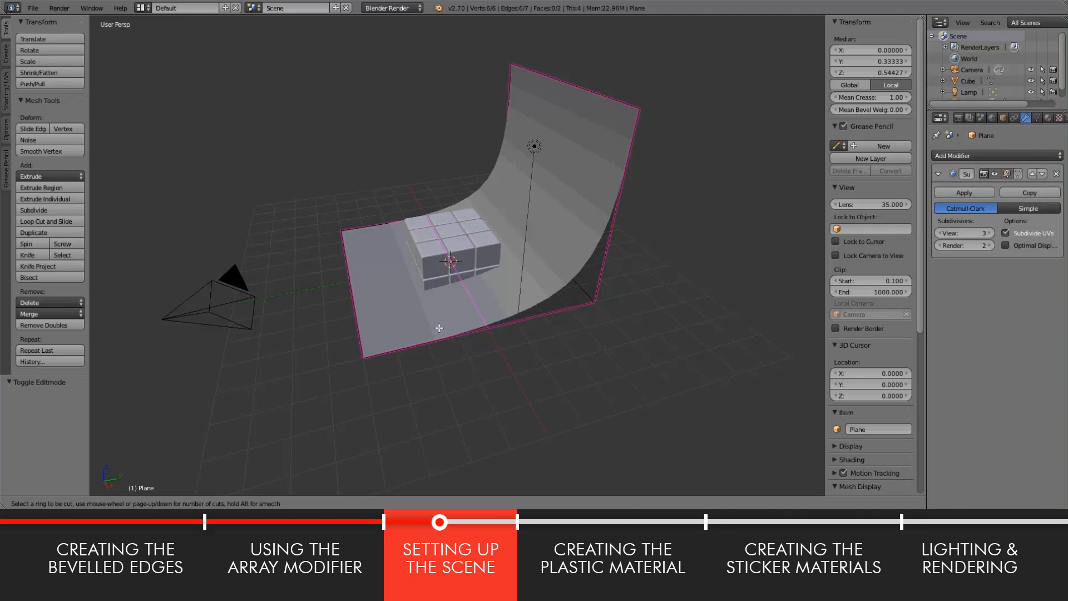
{"action": "left_click", "coordinate": [439, 328]}
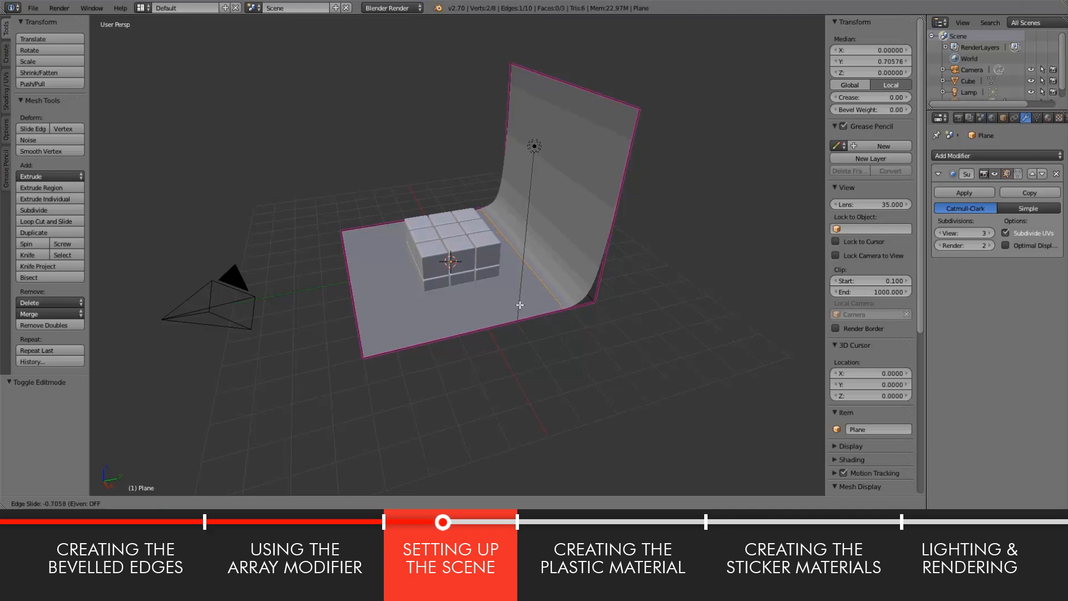
{"action": "left_click", "coordinate": [520, 305]}
Step: Add one loop cut across the back wall and slide it down by about 0.62 towards the bend
{"action": "key", "text": "ctrl+r"}
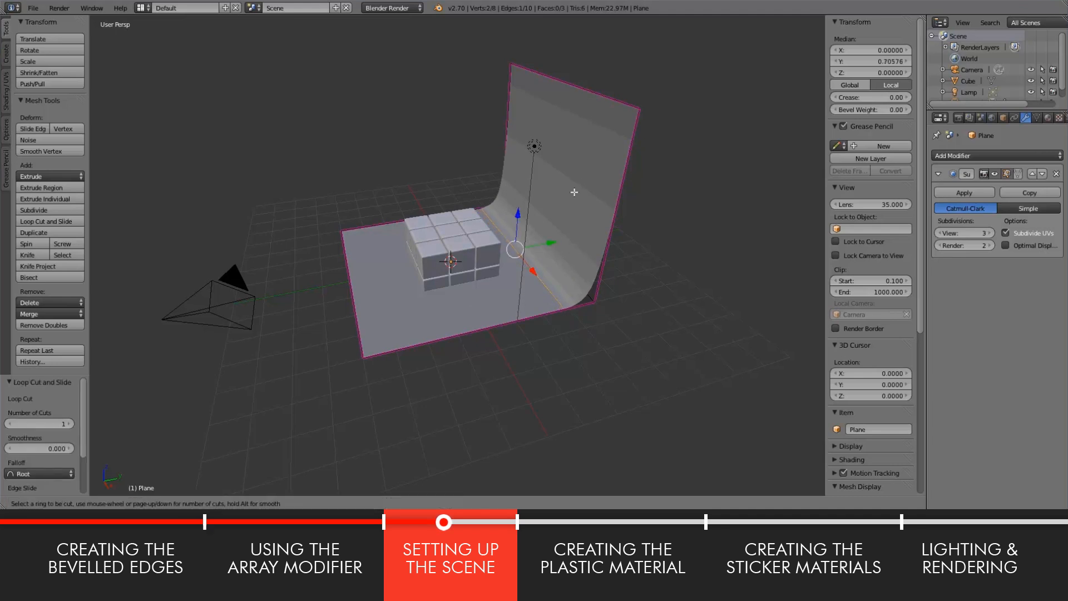
{"action": "key", "text": "Escape"}
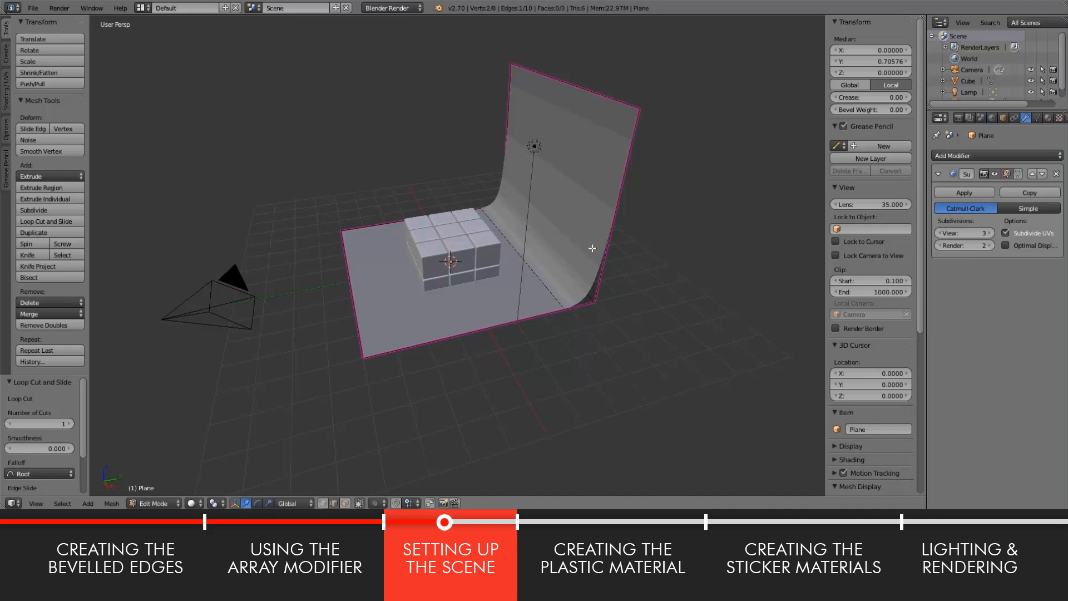
{"action": "key", "text": "ctrl+r"}
{"action": "left_click", "coordinate": [590, 247]}
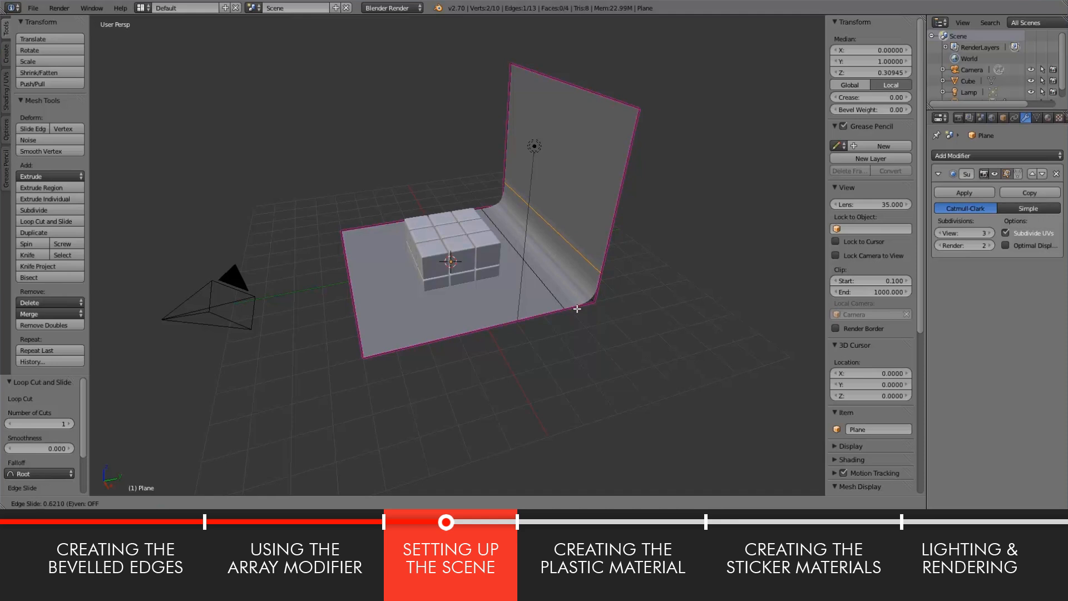
{"action": "left_click", "coordinate": [577, 309]}
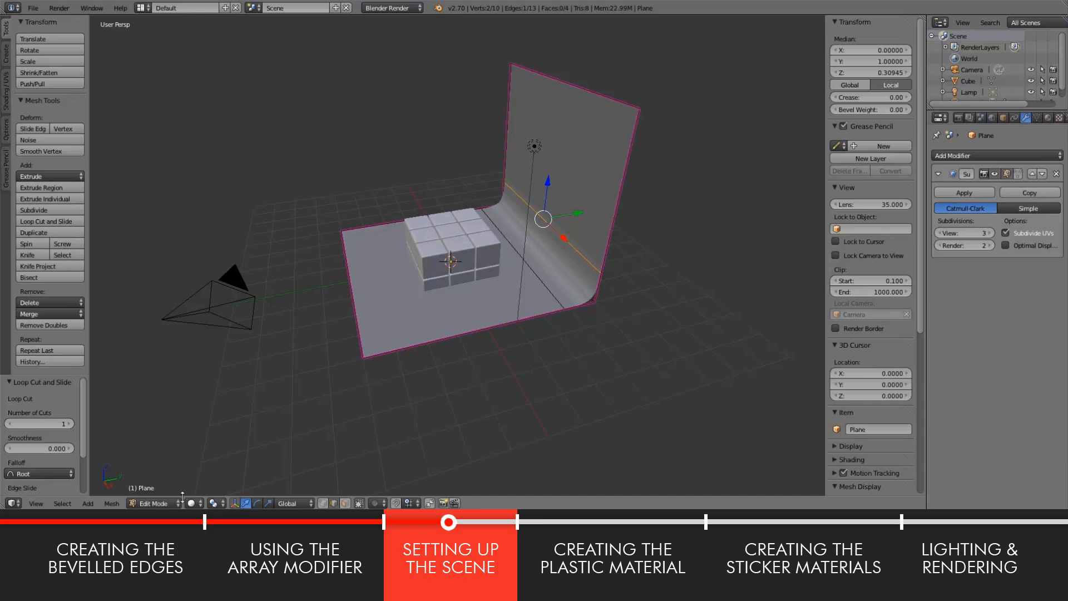
Step: Return to Object Mode and apply smooth shading to the backdrop
{"action": "left_click", "coordinate": [159, 503]}
{"action": "left_click", "coordinate": [149, 493]}
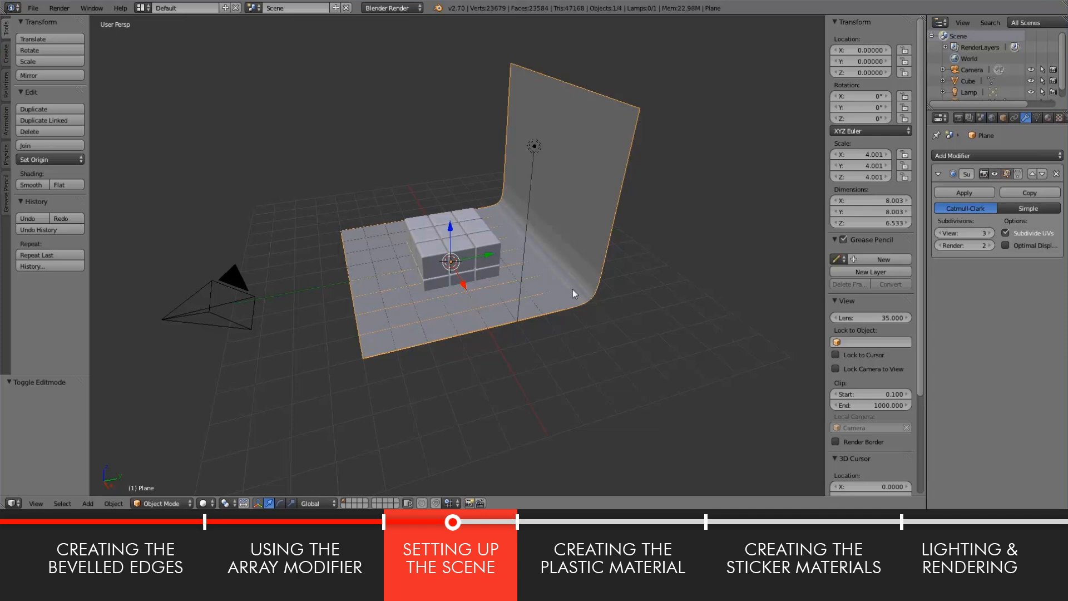
{"action": "left_click", "coordinate": [31, 184]}
{"action": "middle_click_drag", "start_coordinate": [279, 319], "coordinate": [548, 246]}
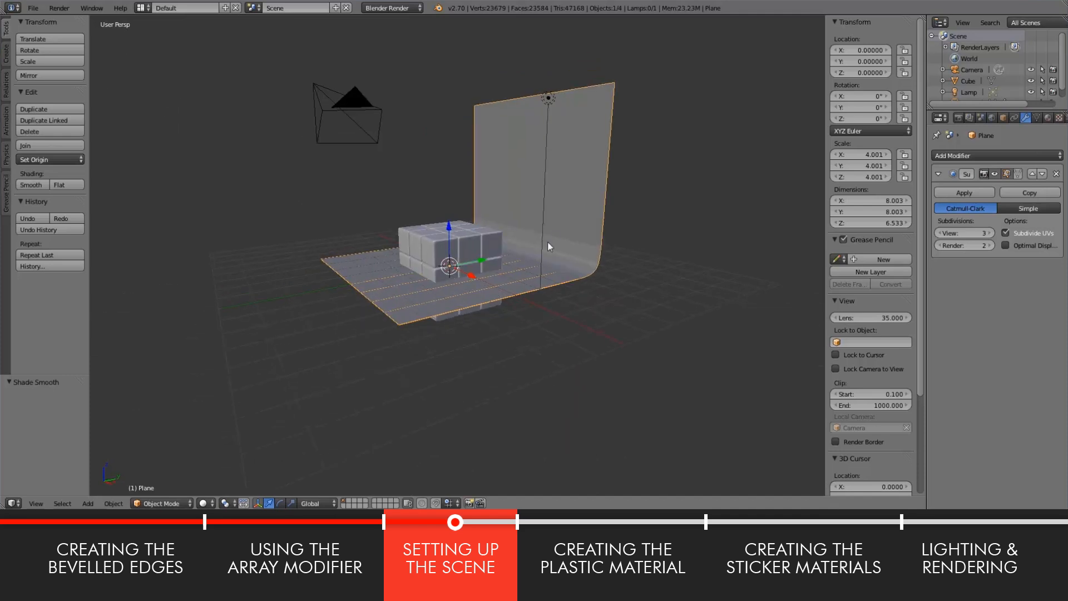
Step: Lower the backdrop along Z to about -2.21 so that its floor sits beneath the puzzle cube
{"action": "middle_click_drag", "start_coordinate": [528, 303], "coordinate": [446, 241]}
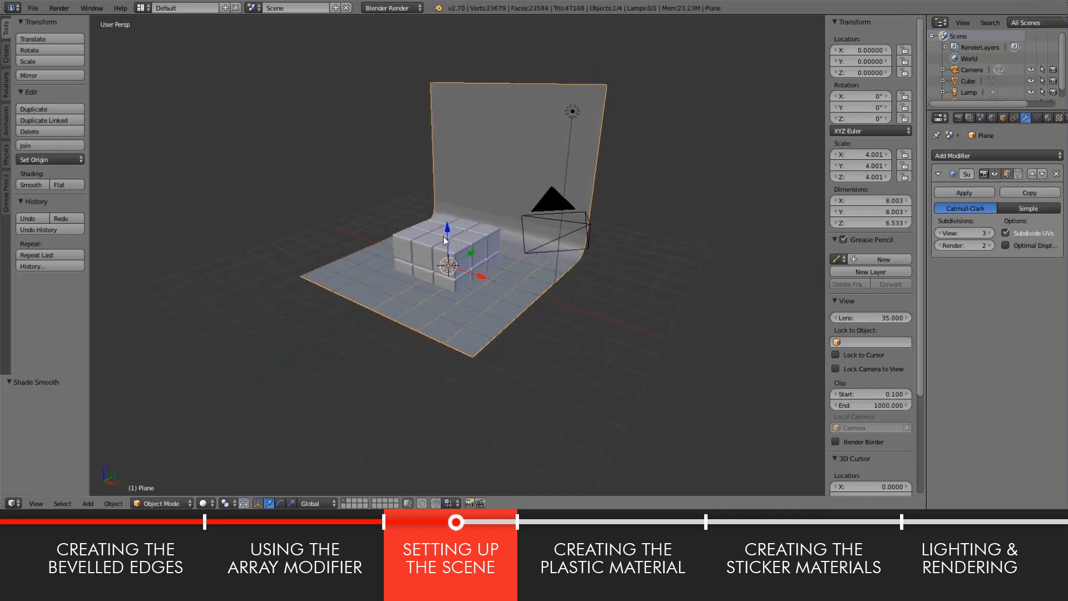
{"action": "left_click_drag", "start_coordinate": [449, 224], "coordinate": [450, 262]}
{"action": "mouse_move", "coordinate": [508, 354]}
{"action": "middle_mouse_down"}
{"action": "mouse_move", "coordinate": [543, 341]}
{"action": "mouse_move", "coordinate": [539, 305]}
{"action": "mouse_move", "coordinate": [512, 345]}
{"action": "middle_mouse_up"}
{"action": "left_click_drag", "start_coordinate": [447, 266], "coordinate": [453, 286]}
{"action": "mouse_move", "coordinate": [515, 406]}
{"action": "middle_mouse_down"}
{"action": "mouse_move", "coordinate": [560, 381]}
{"action": "mouse_move", "coordinate": [502, 412]}
{"action": "middle_mouse_up"}
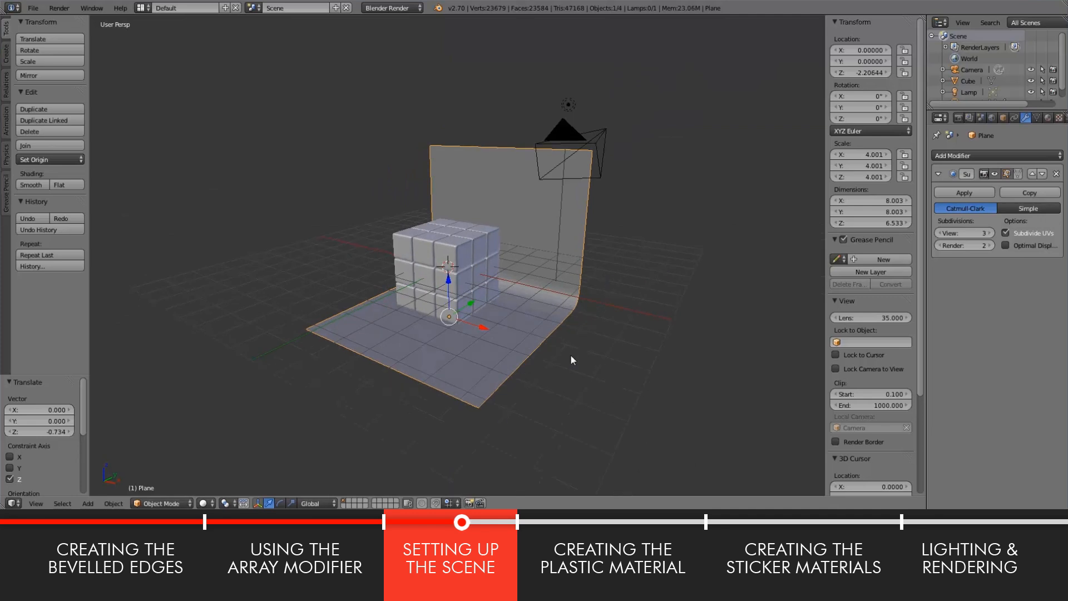
{"action": "middle_click_drag", "start_coordinate": [571, 359], "coordinate": [604, 359]}
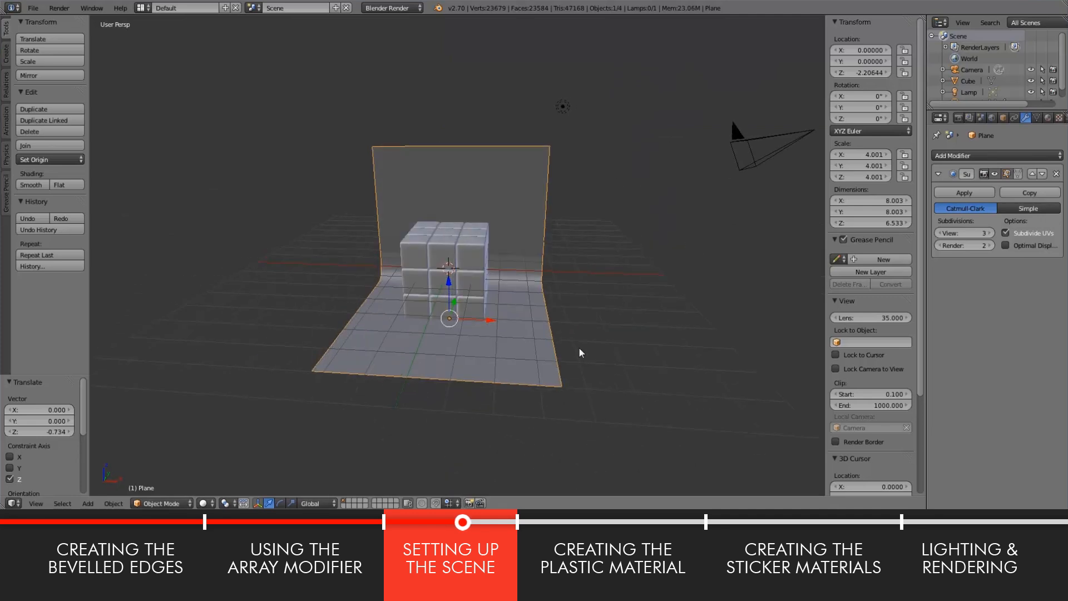
Step: From the front view, widen the backdrop along the X axis only, by a factor of about 1.58
{"action": "key", "text": "KP_1"}
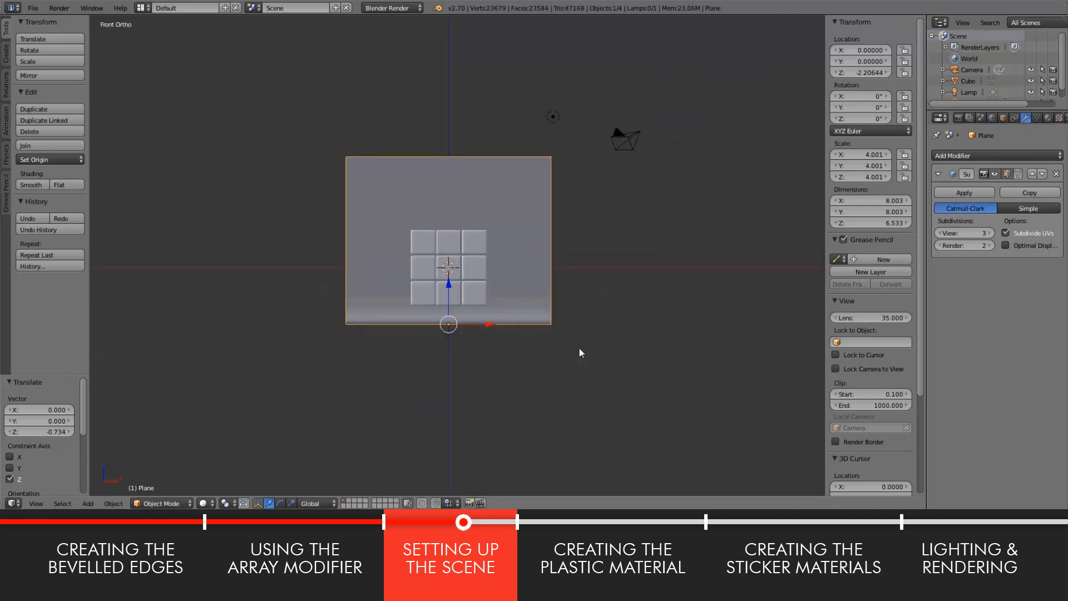
{"action": "scroll", "coordinate": [579, 349], "scroll_direction": "up", "scroll_amount": 1}
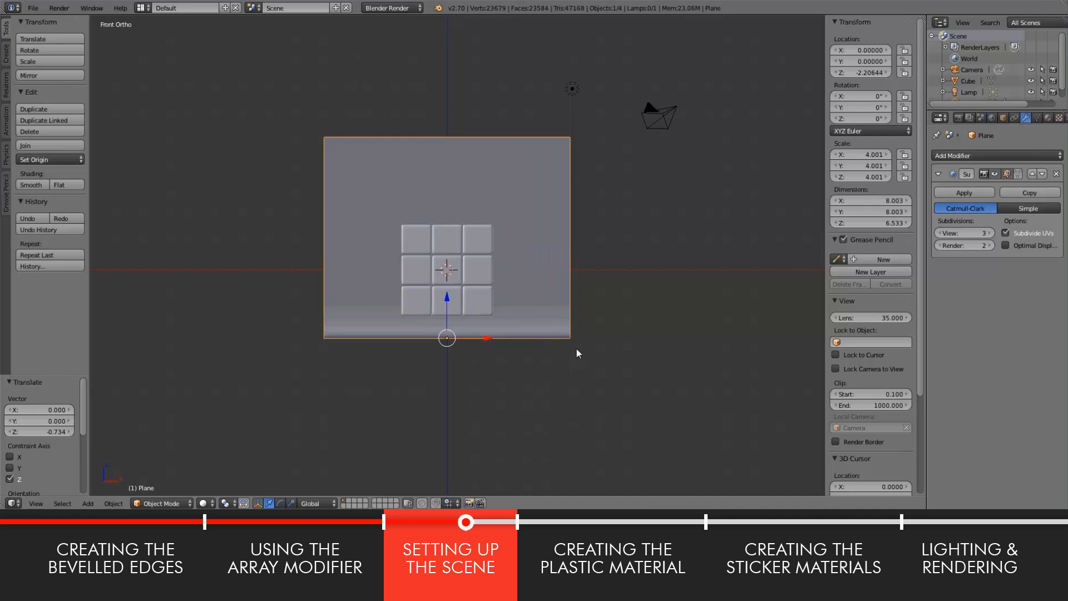
{"action": "key", "text": "s"}
{"action": "key", "text": "x"}
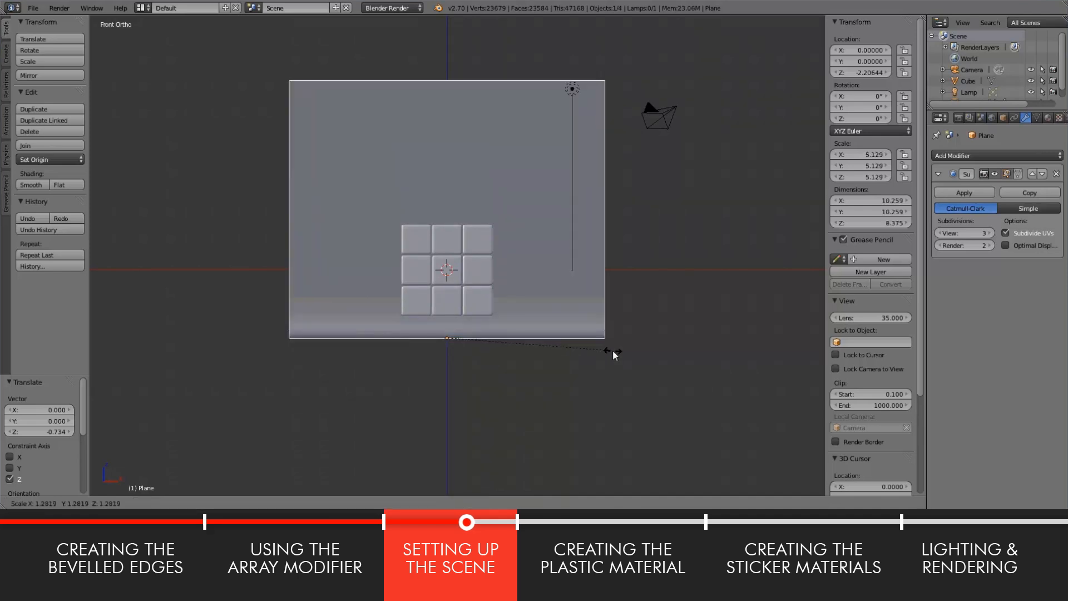
{"action": "left_click", "coordinate": [652, 349]}
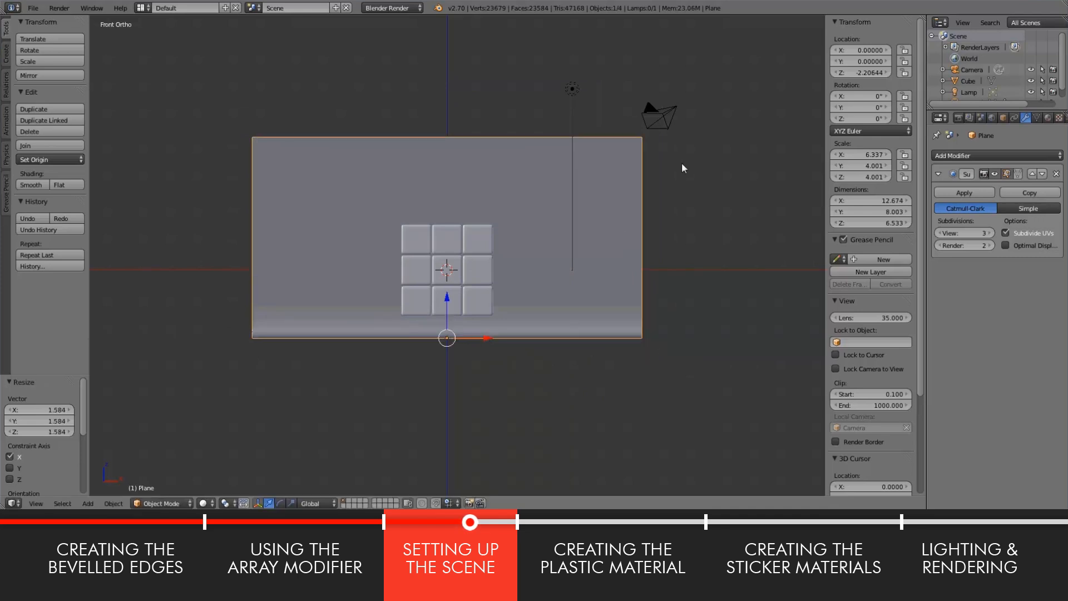
Step: In camera view, rotate the backdrop 45° about the global Z axis and scale it up uniformly by about 1.24
{"action": "key", "text": "KP_0"}
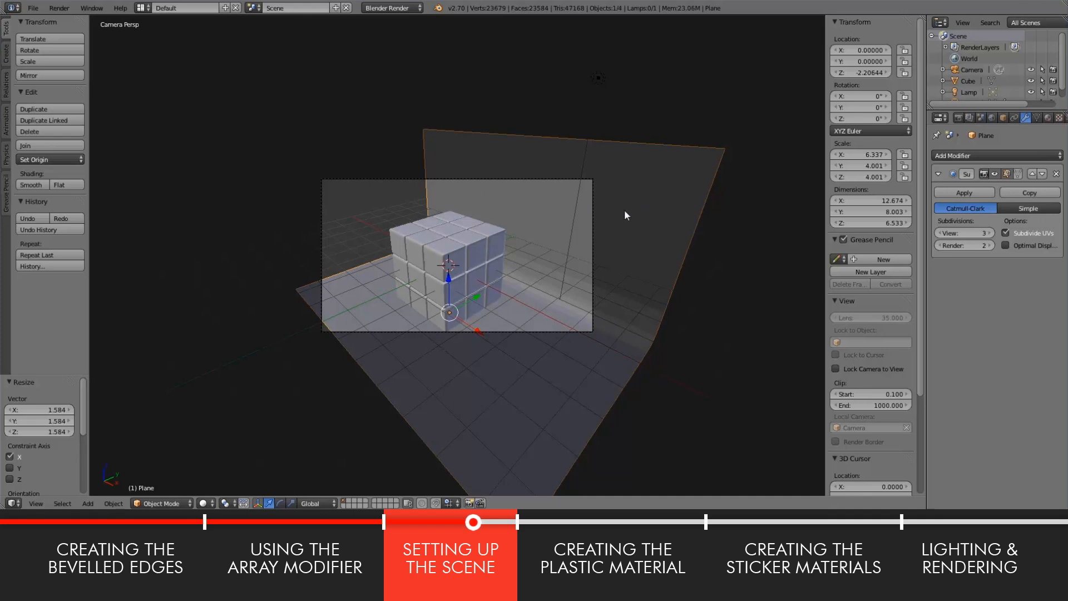
{"action": "key", "text": "r"}
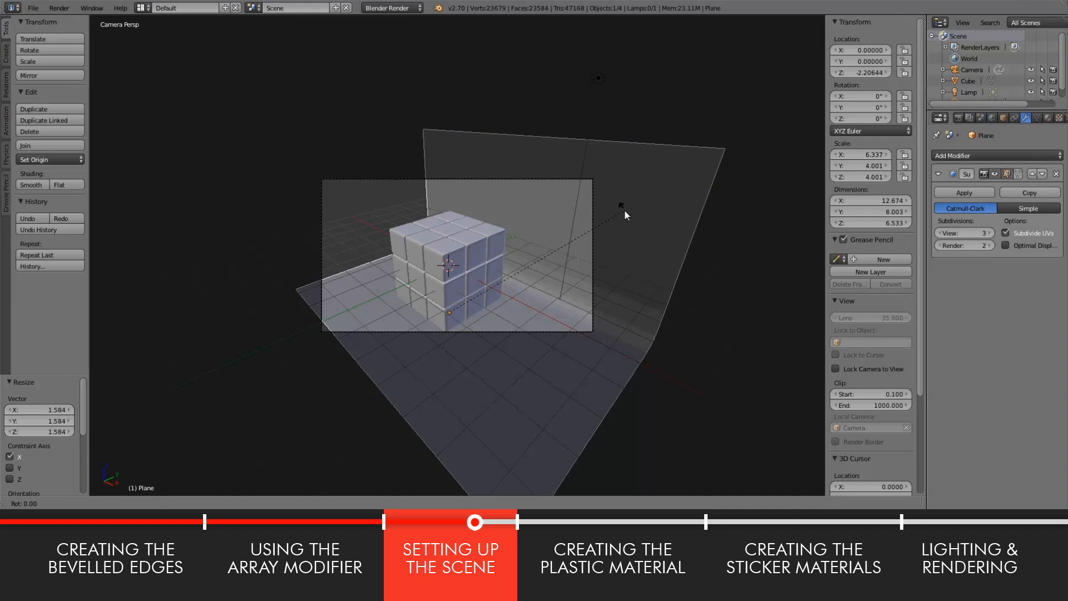
{"action": "key", "text": "z"}
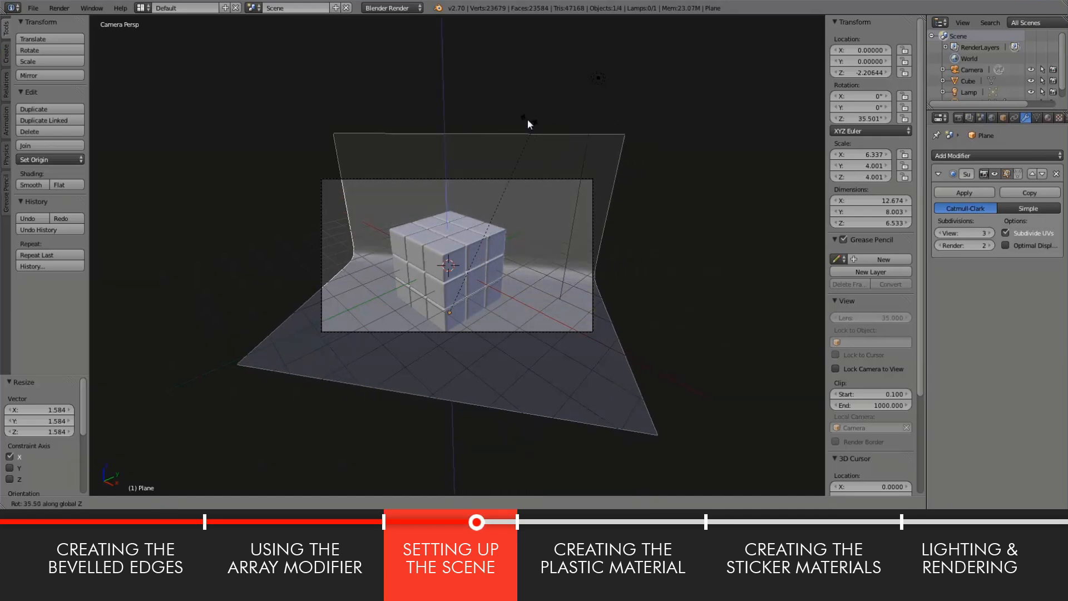
{"action": "type", "text": "45"}
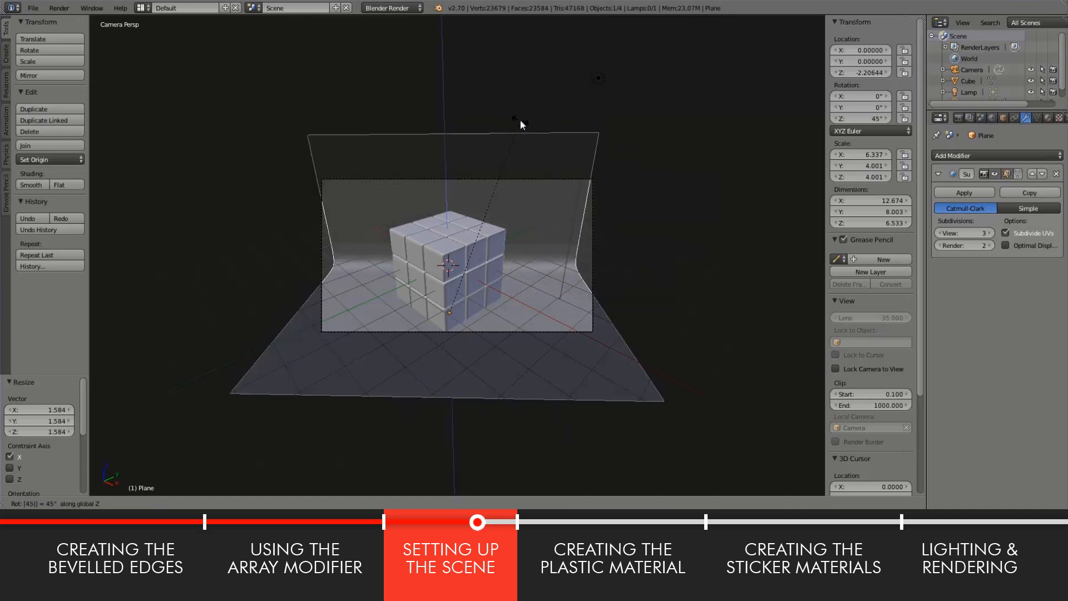
{"action": "key", "text": "Return"}
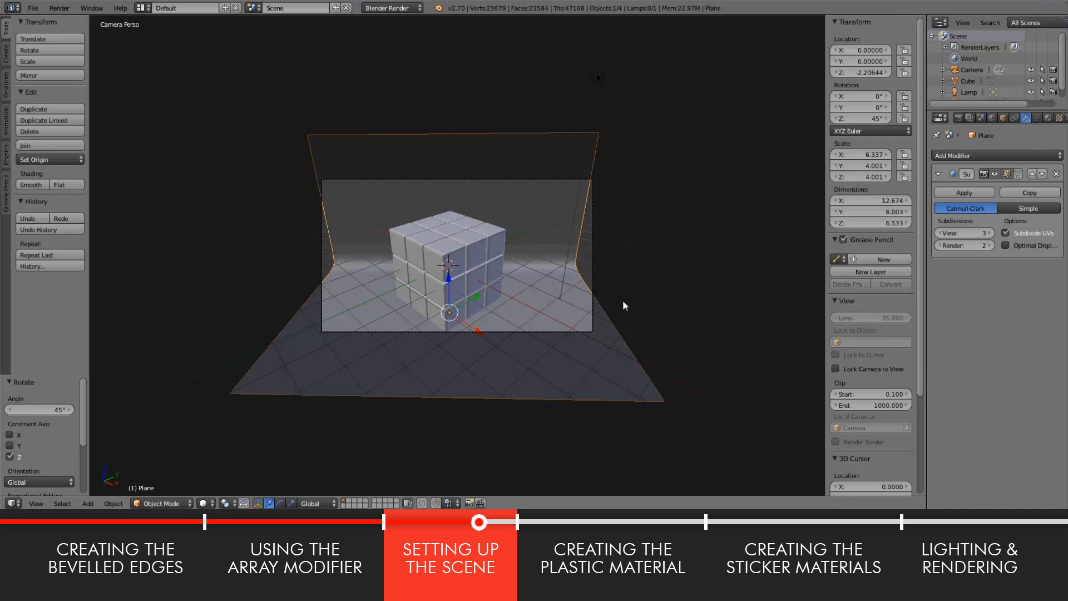
{"action": "key", "text": "s"}
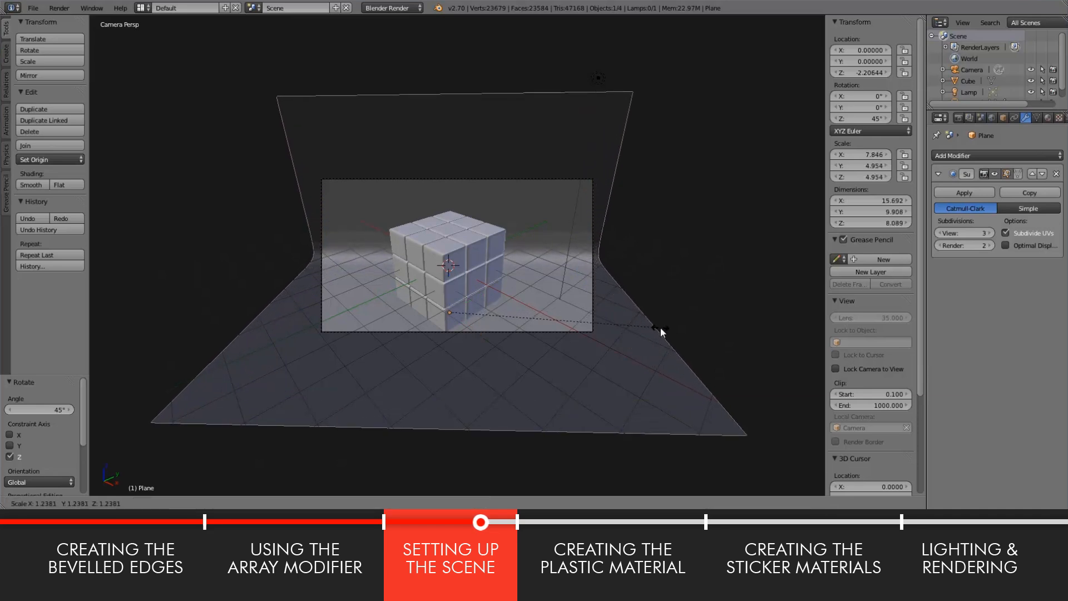
{"action": "left_click", "coordinate": [660, 328]}
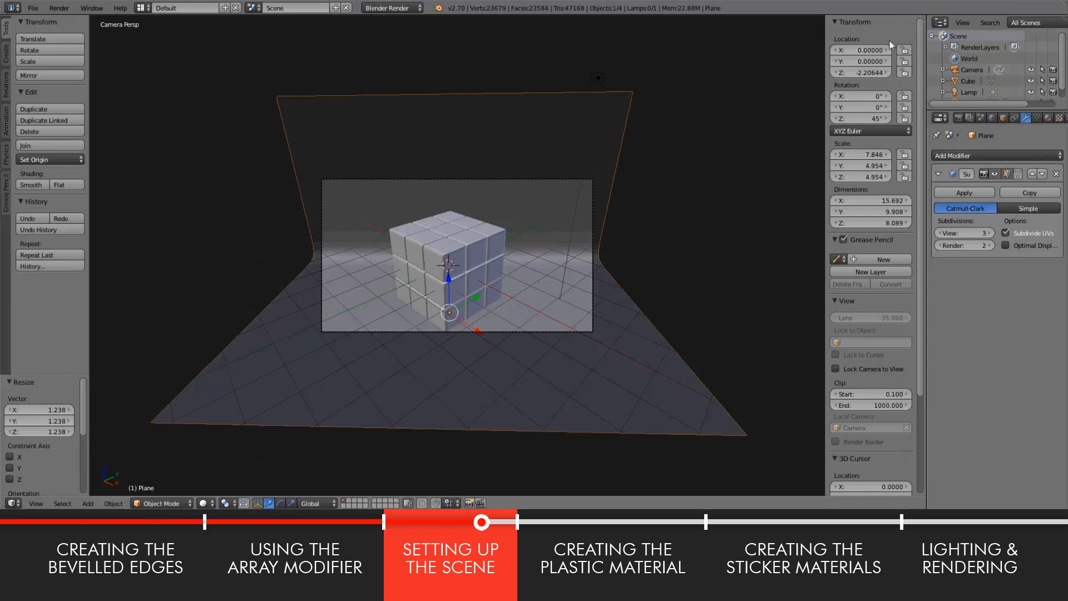
Step: Select the camera and set its location to X 6.5 and Y -6.5
{"action": "left_click", "coordinate": [971, 69]}
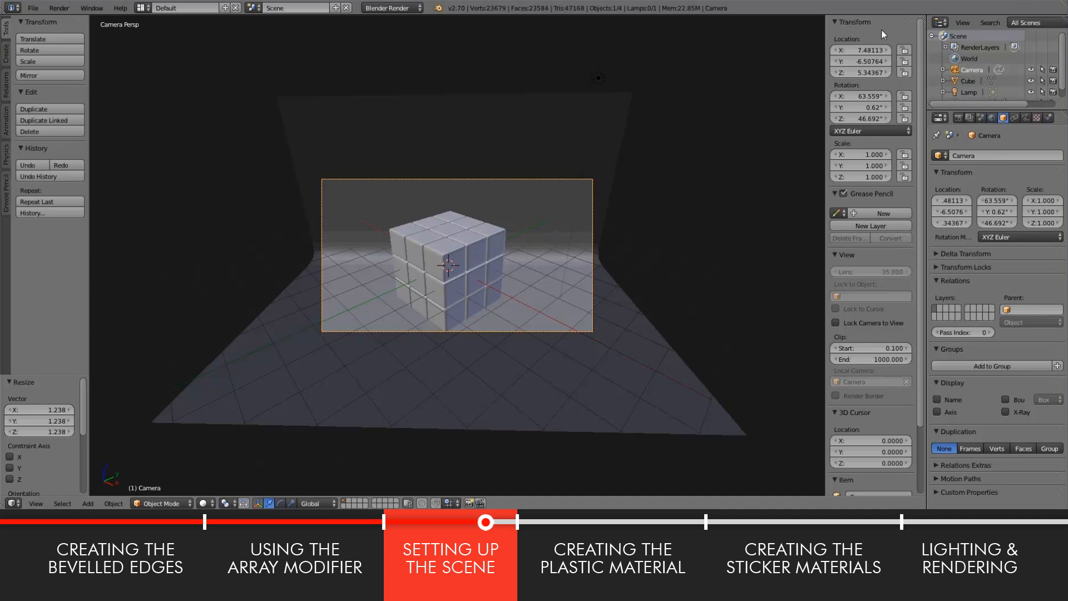
{"action": "left_click", "coordinate": [868, 50]}
{"action": "type", "text": "6.5"}
{"action": "key", "text": "Return"}
{"action": "left_click", "coordinate": [861, 61]}
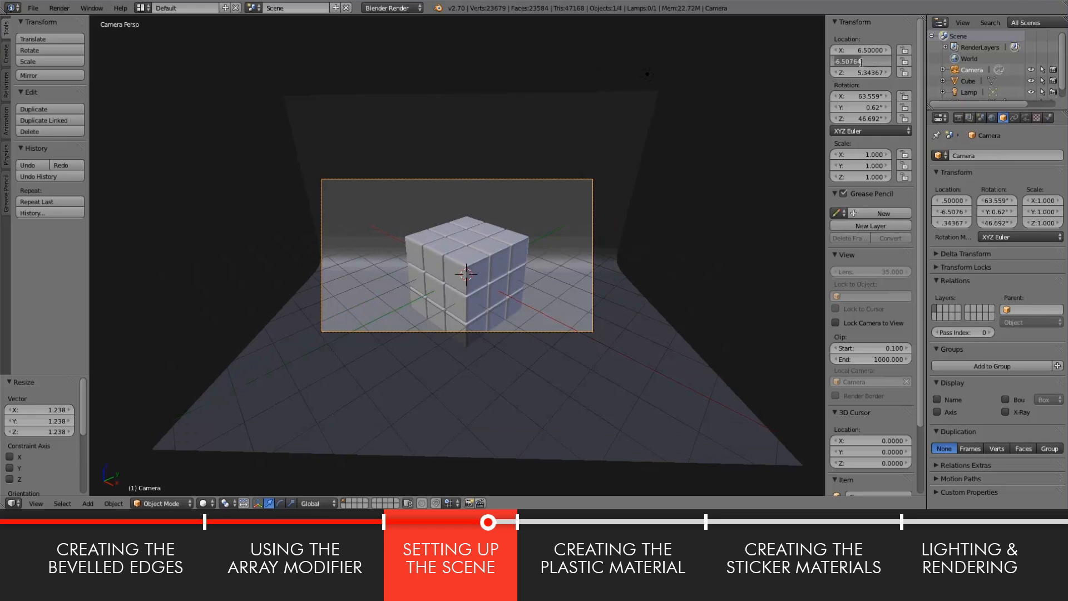
{"action": "key", "text": "BackSpace"}
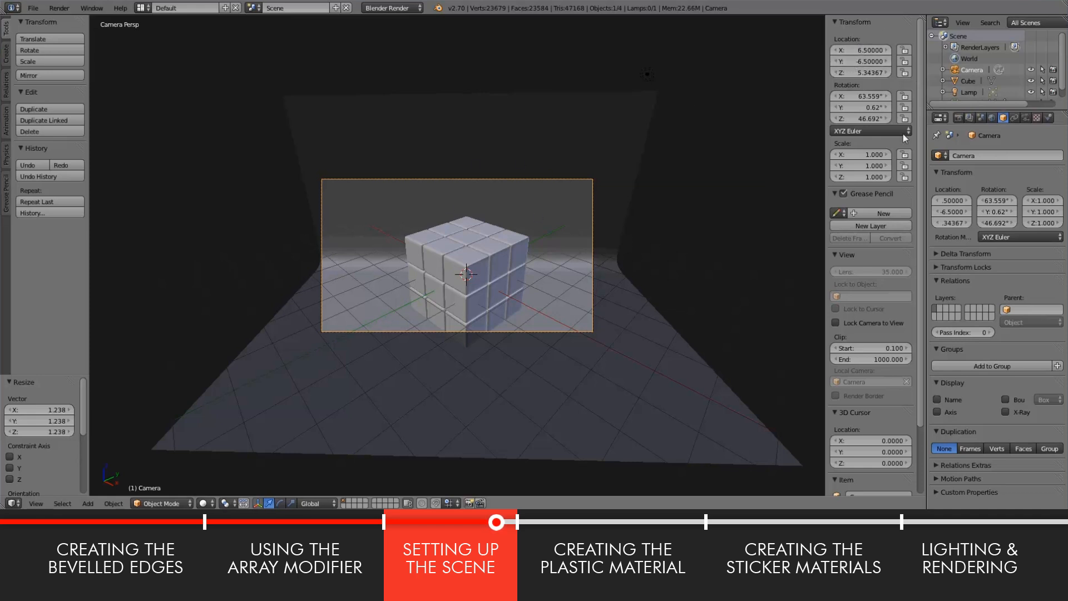
Step: Set the camera's rotation to 60° on X, 0° on Y and 45° on Z
{"action": "left_click", "coordinate": [867, 96]}
{"action": "type", "text": "60"}
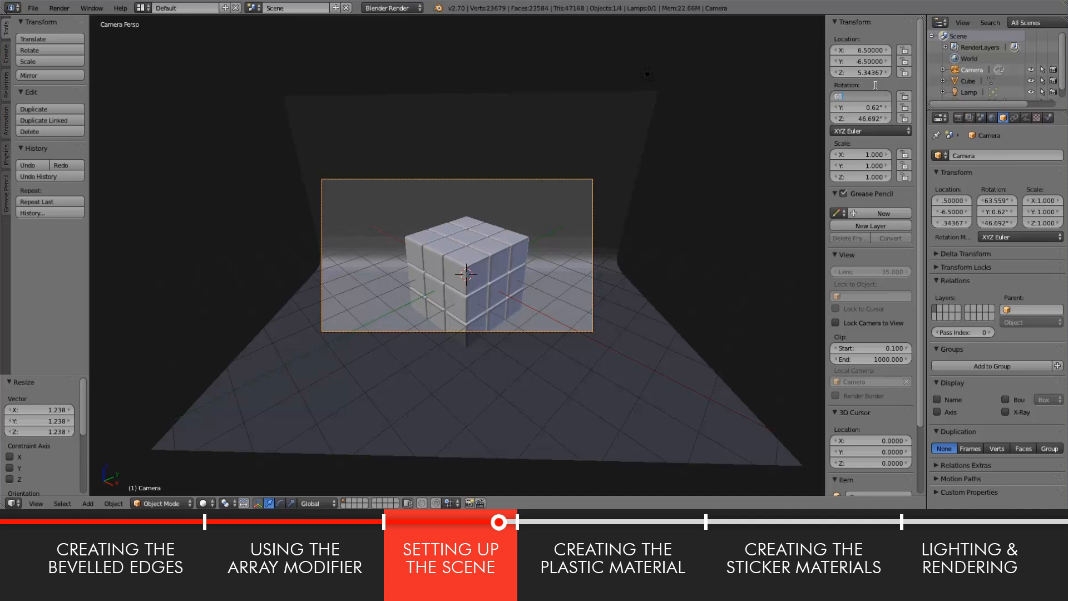
{"action": "key", "text": "Return"}
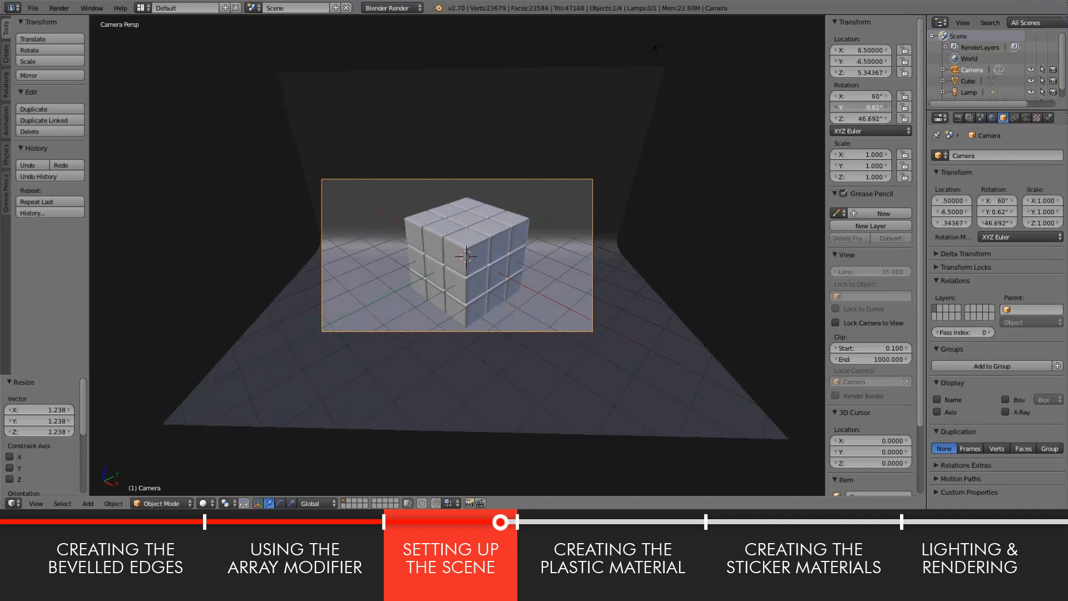
{"action": "left_click", "coordinate": [866, 107]}
{"action": "type", "text": "0"}
{"action": "key", "text": "Return"}
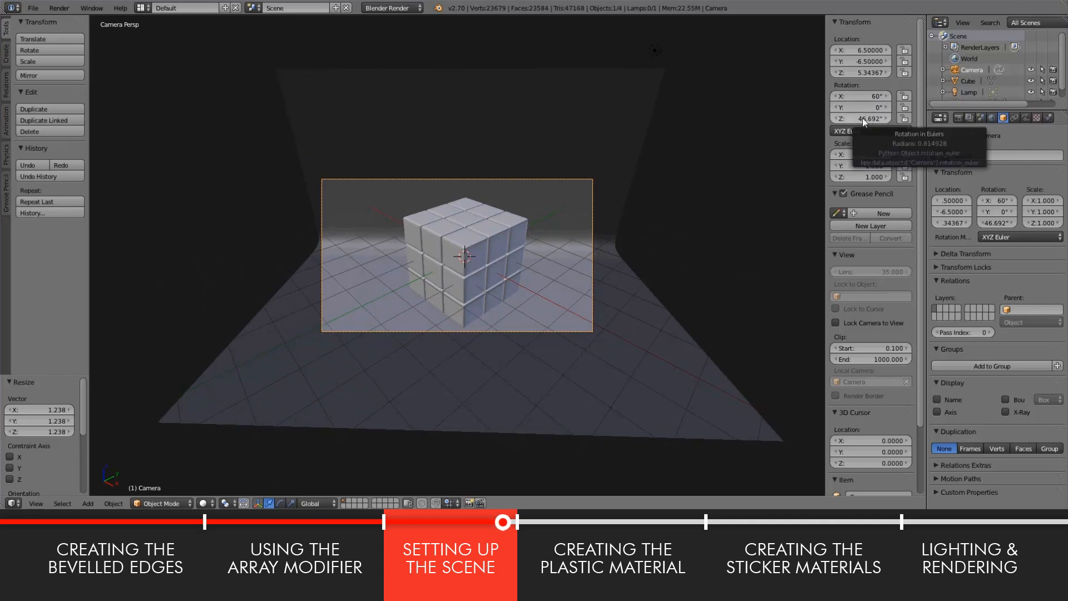
{"action": "left_click", "coordinate": [867, 119]}
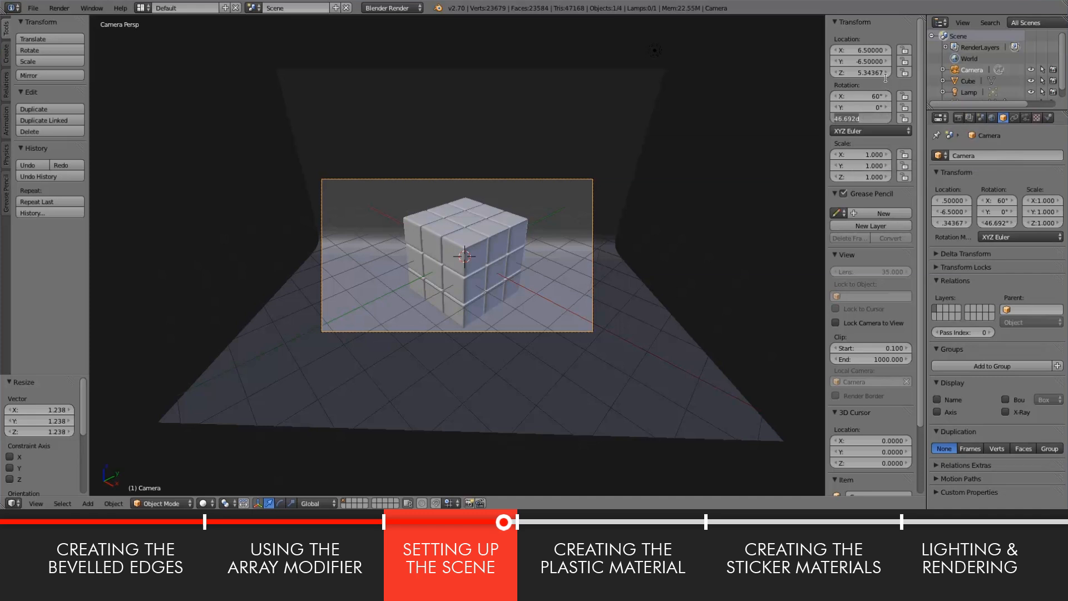
{"action": "type", "text": "45"}
{"action": "key", "text": "Return"}
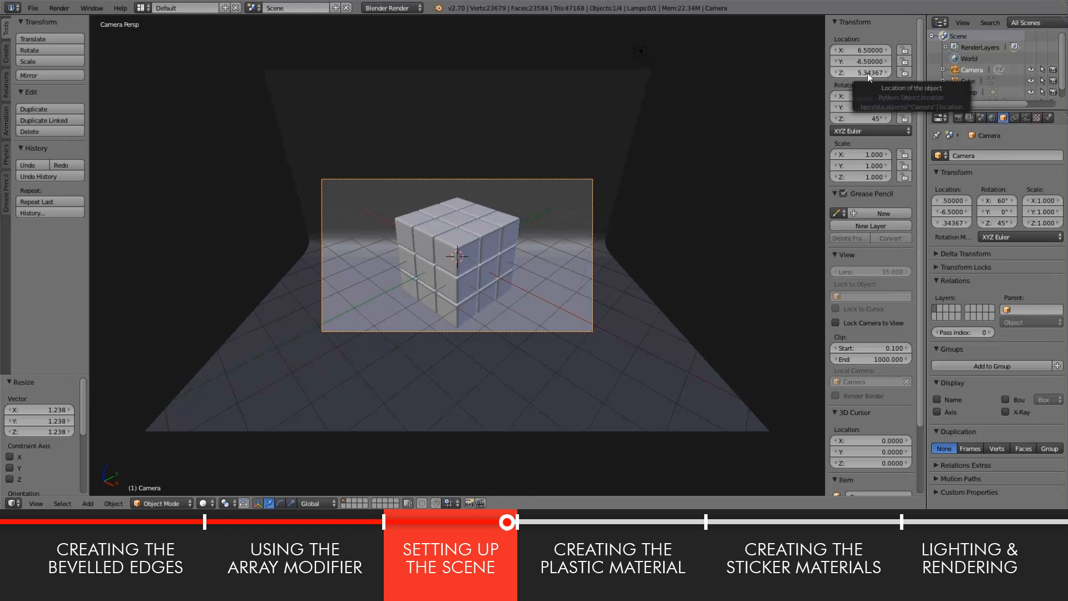
Step: Lower the camera's Z location to about 5.16 to centre the puzzle cube vertically in the frame
{"action": "left_click_drag", "start_coordinate": [867, 72], "coordinate": [832, 72]}
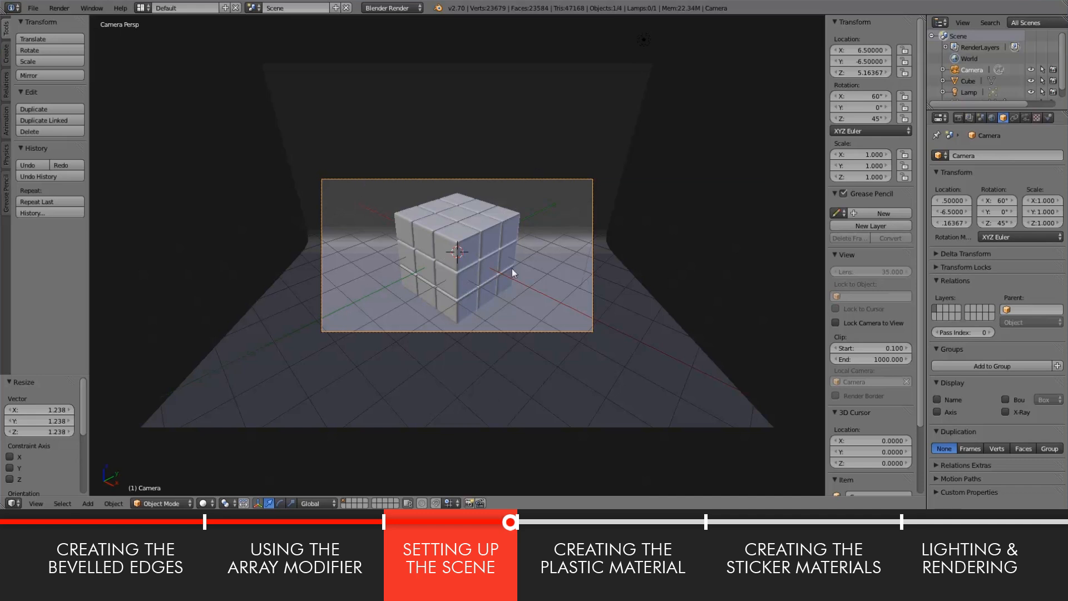
{"action": "scroll", "coordinate": [494, 291], "scroll_direction": "up", "scroll_amount": 2}
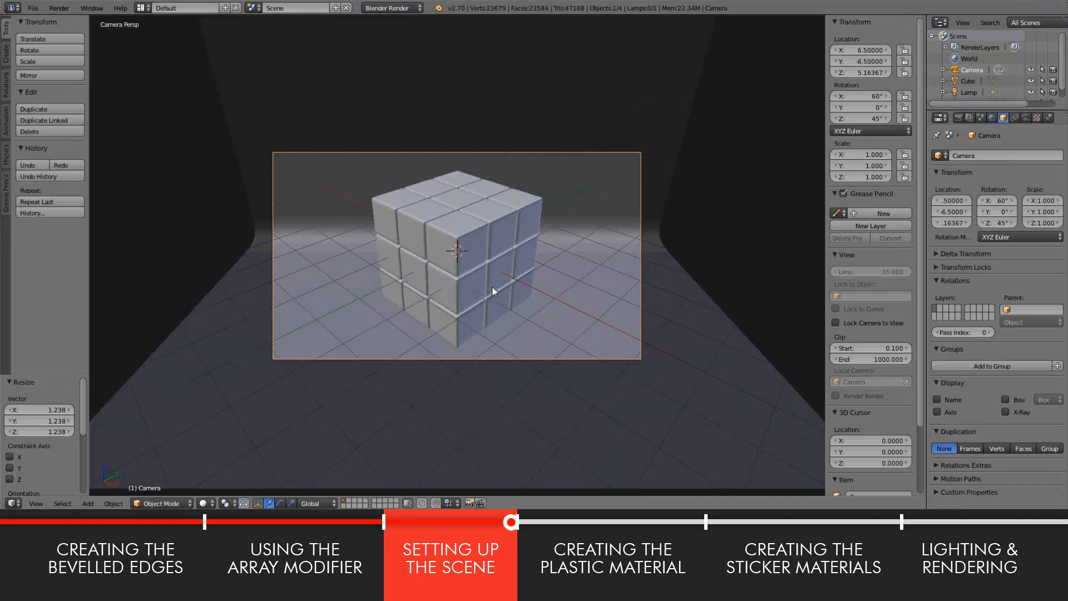
{"action": "scroll", "coordinate": [462, 274], "scroll_direction": "up", "scroll_amount": 2}
{"action": "scroll", "coordinate": [462, 274], "scroll_direction": "down", "scroll_amount": 2}
{"action": "scroll", "coordinate": [542, 372], "scroll_direction": "down", "scroll_amount": 2}
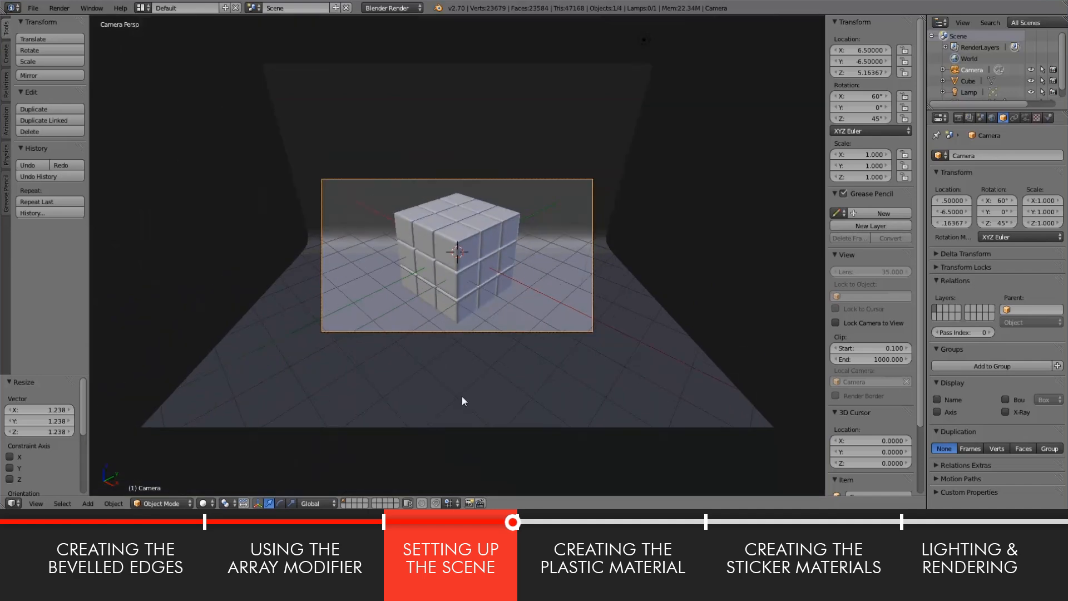
Step: Select the puzzle cube and rename its material to Plastic
{"action": "middle_click_drag", "start_coordinate": [436, 395], "coordinate": [503, 353]}
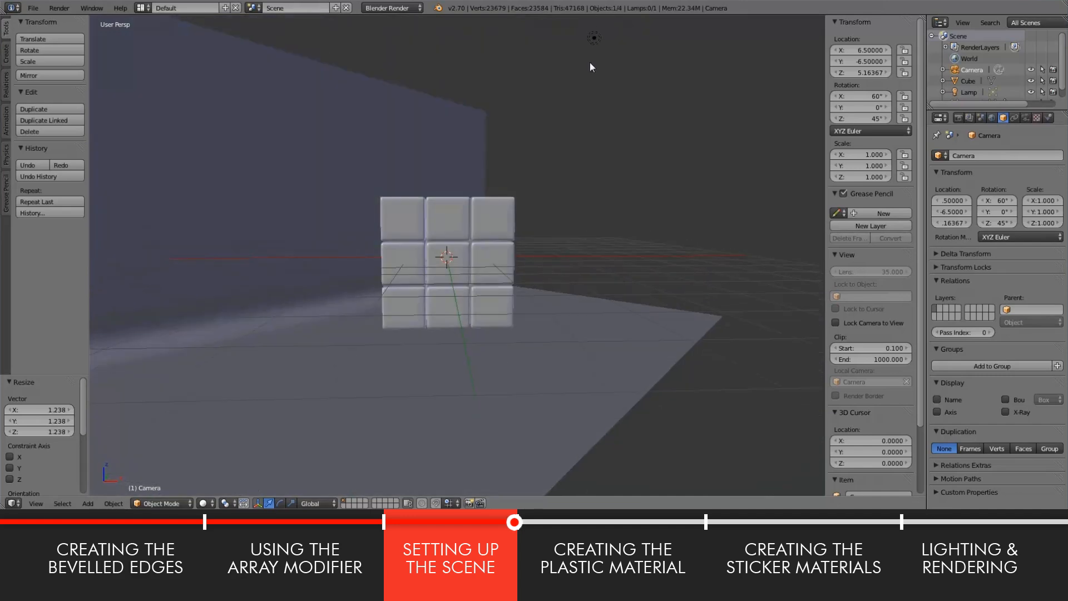
{"action": "middle_click_drag", "start_coordinate": [389, 368], "coordinate": [479, 267]}
{"action": "right_click", "coordinate": [479, 267]}
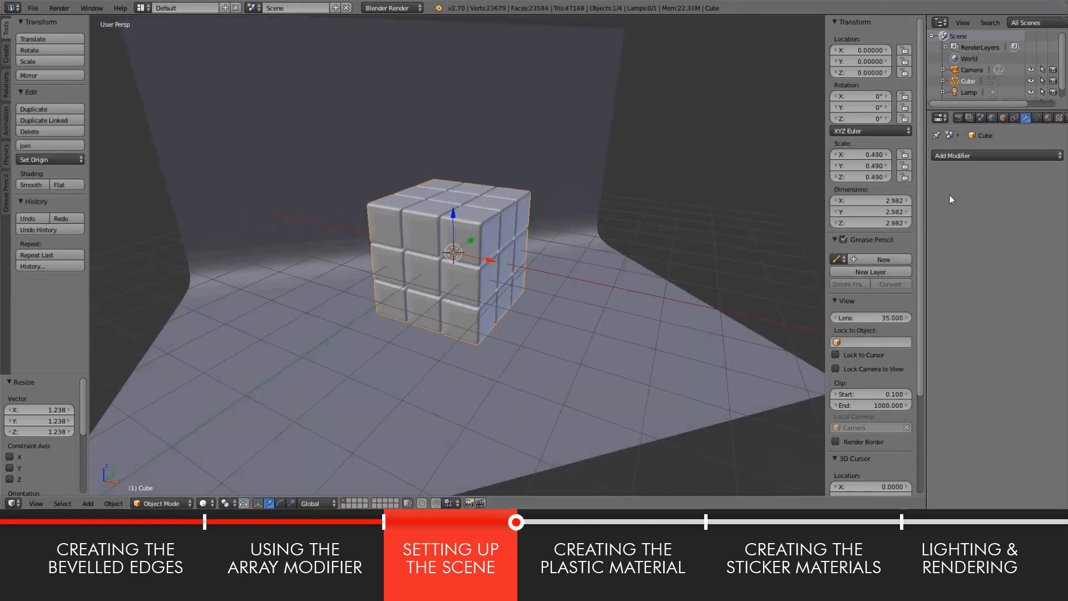
{"action": "left_click", "coordinate": [1049, 117]}
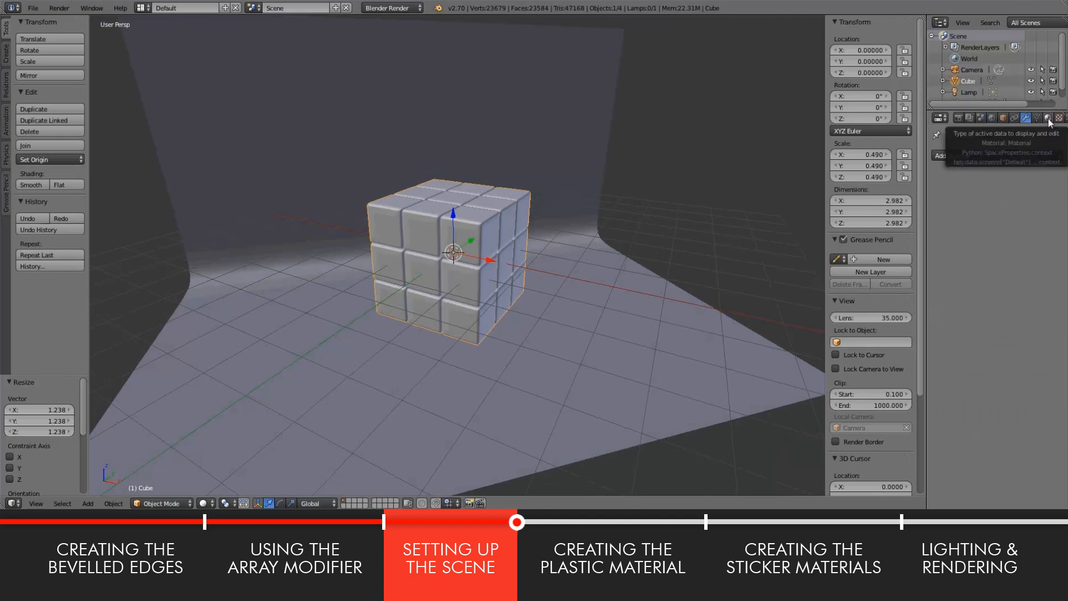
{"action": "left_click", "coordinate": [966, 192]}
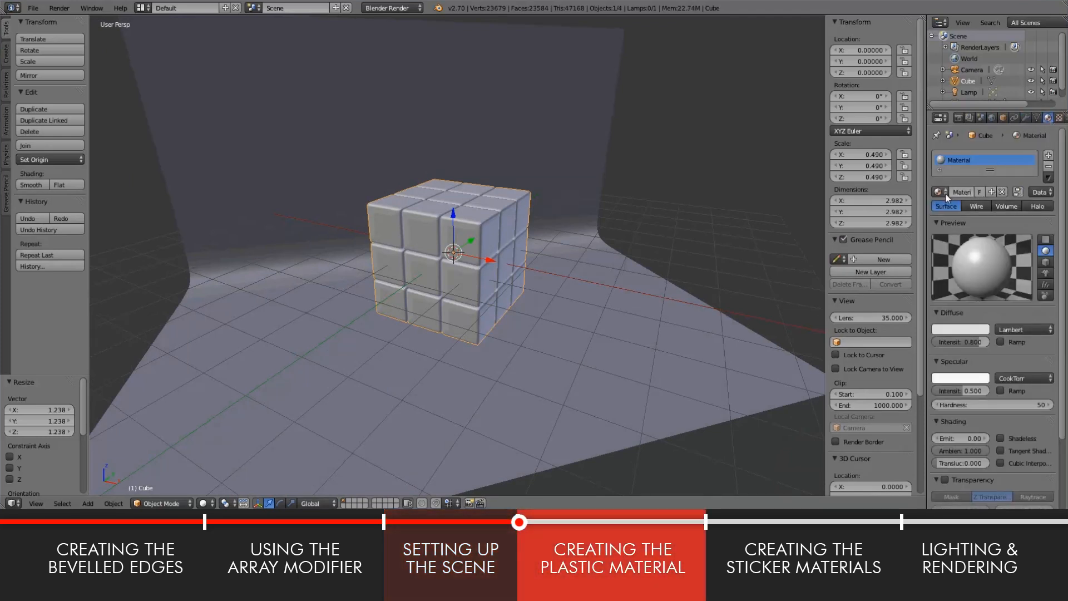
{"action": "left_click", "coordinate": [965, 192]}
{"action": "type", "text": "Plastic"}
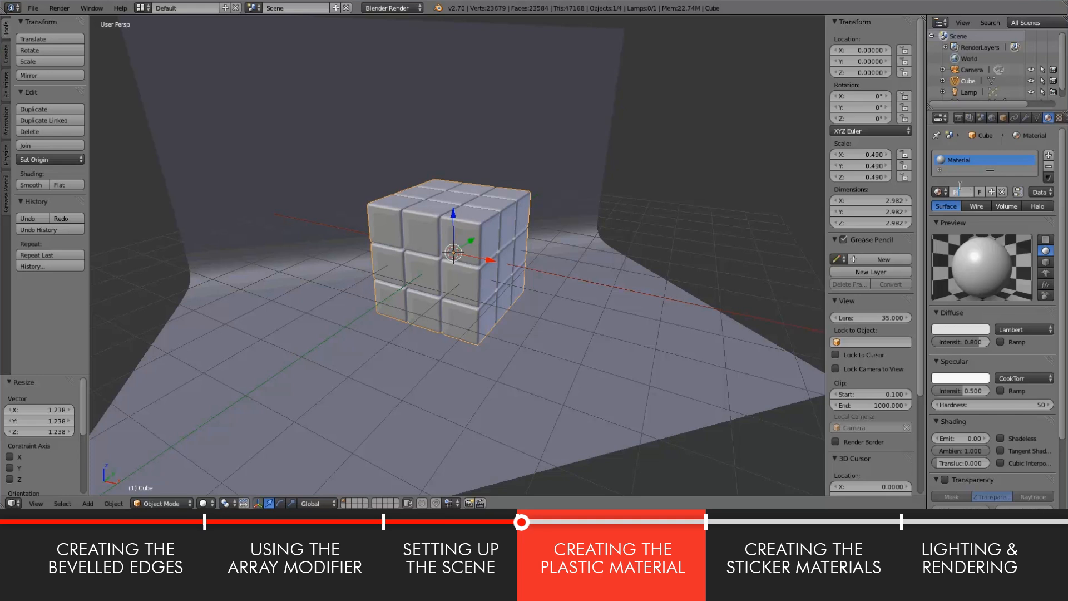
{"action": "key", "text": "Return"}
Step: Switch the render engine to Cycles Render and enable nodes for the Plastic material
{"action": "left_click", "coordinate": [391, 9]}
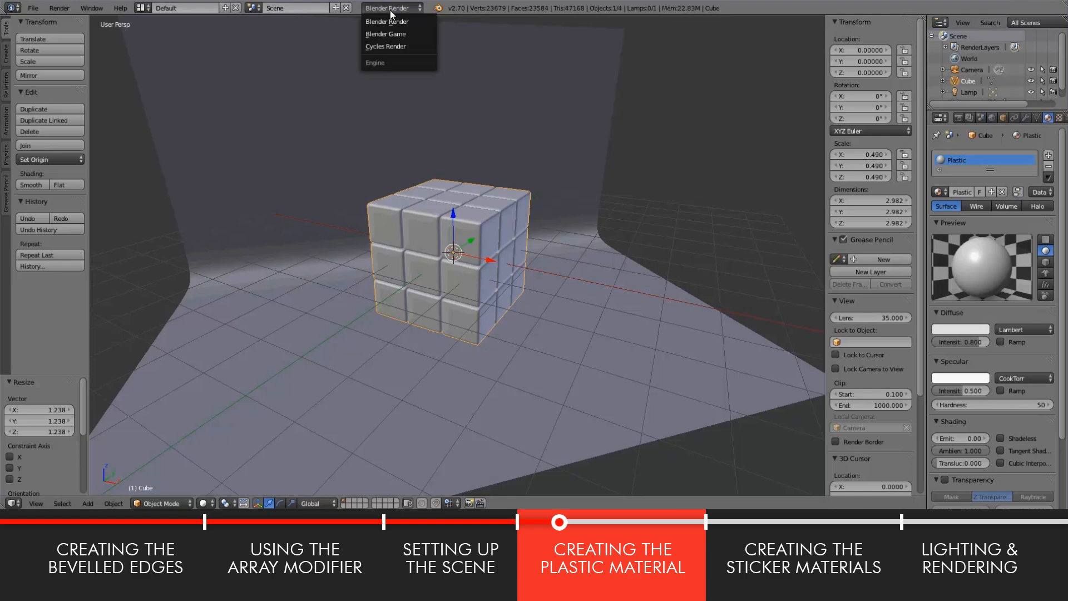
{"action": "left_click", "coordinate": [383, 46]}
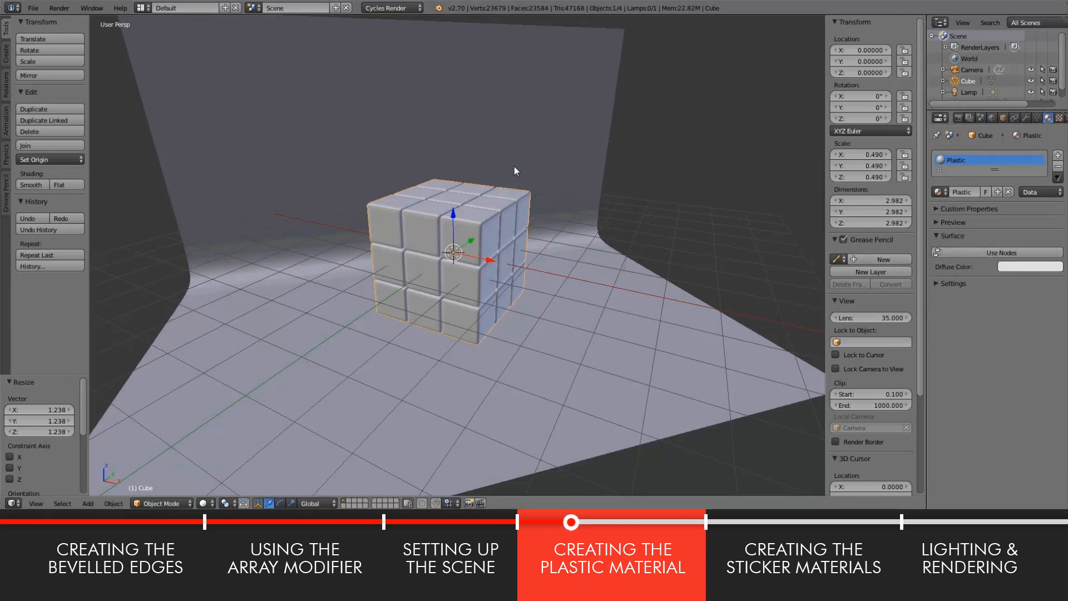
{"action": "left_click", "coordinate": [990, 254]}
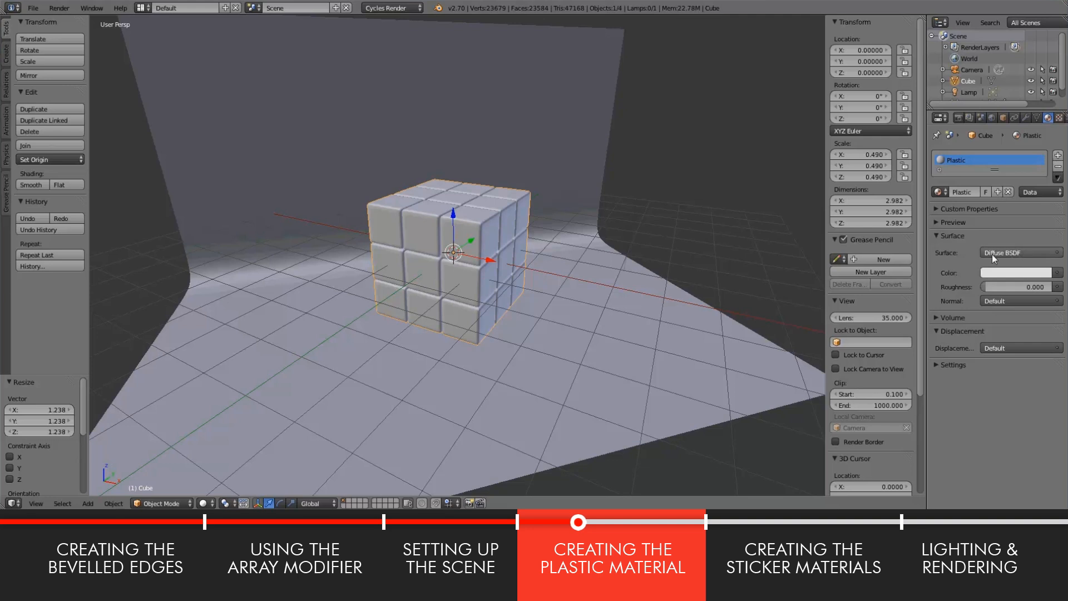
Step: Set the Plastic material's surface to a Mix Shader combining a Diffuse BSDF with a Glossy BSDF
{"action": "left_click", "coordinate": [997, 255]}
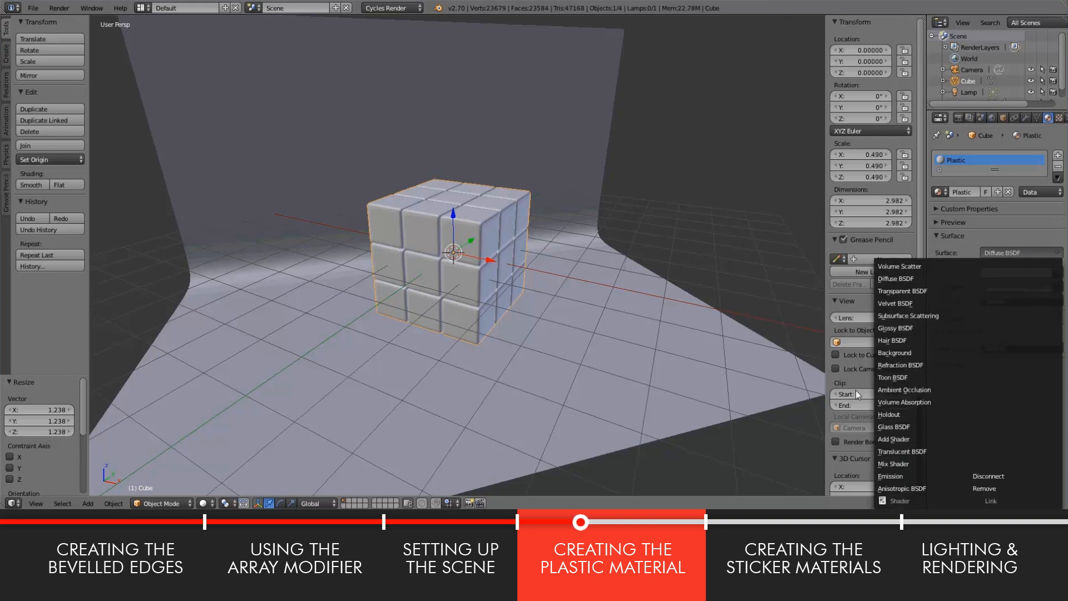
{"action": "left_click", "coordinate": [901, 463]}
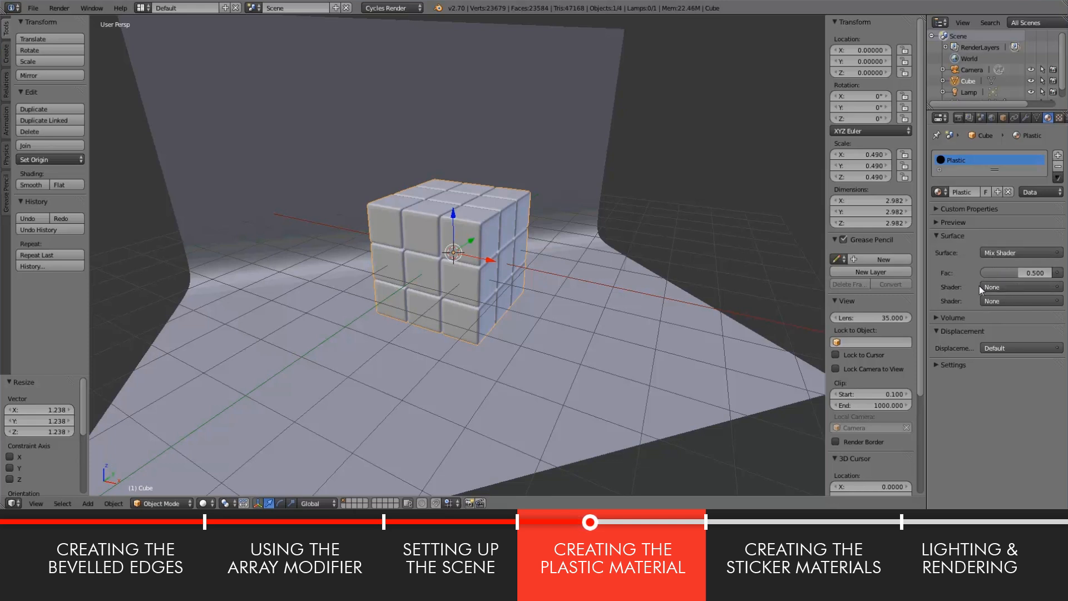
{"action": "left_click", "coordinate": [997, 287]}
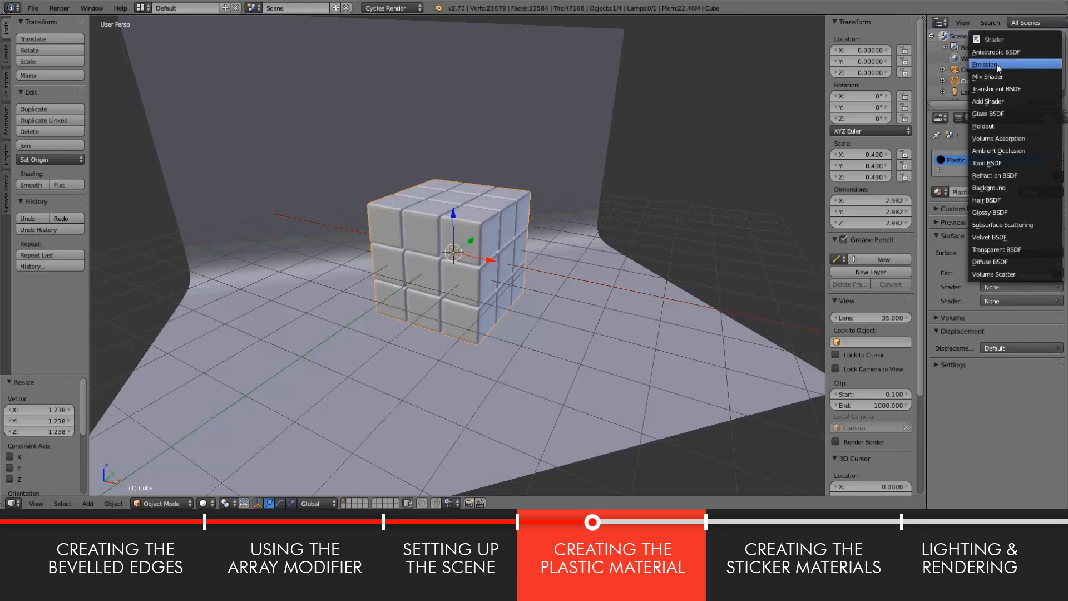
{"action": "left_click", "coordinate": [990, 262]}
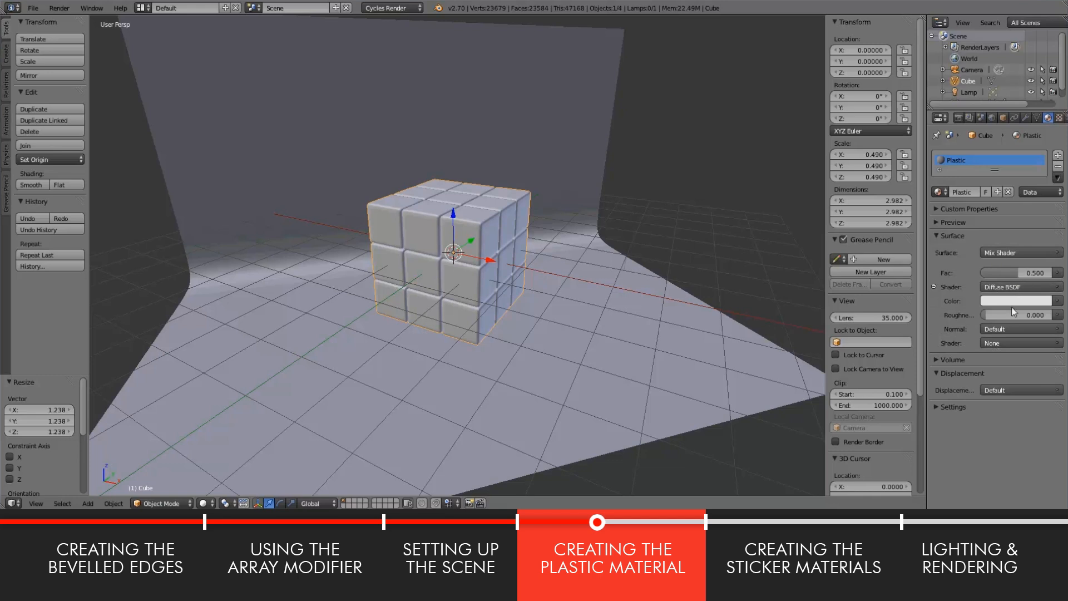
{"action": "left_click", "coordinate": [1005, 343]}
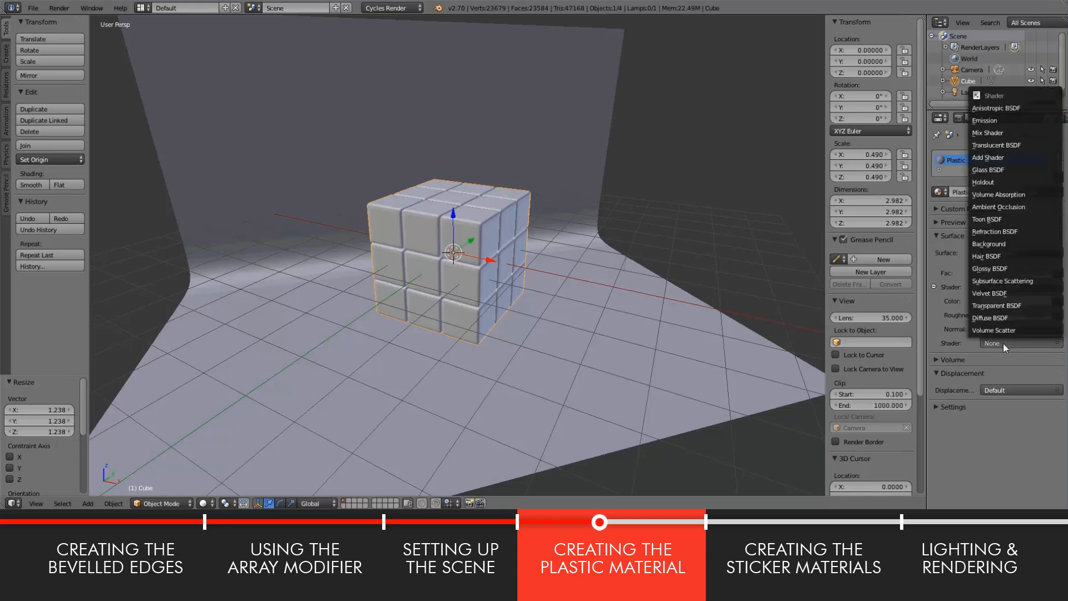
{"action": "left_click", "coordinate": [991, 268]}
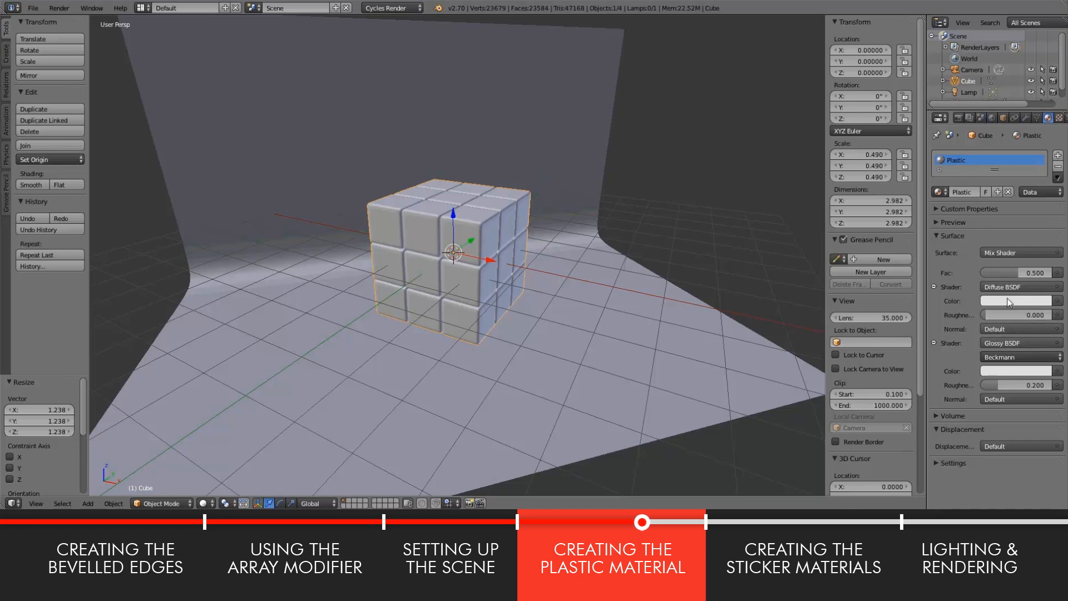
Step: Make the Plastic material's diffuse colour black and set the shader mix factor to 0.2
{"action": "left_click", "coordinate": [1021, 301]}
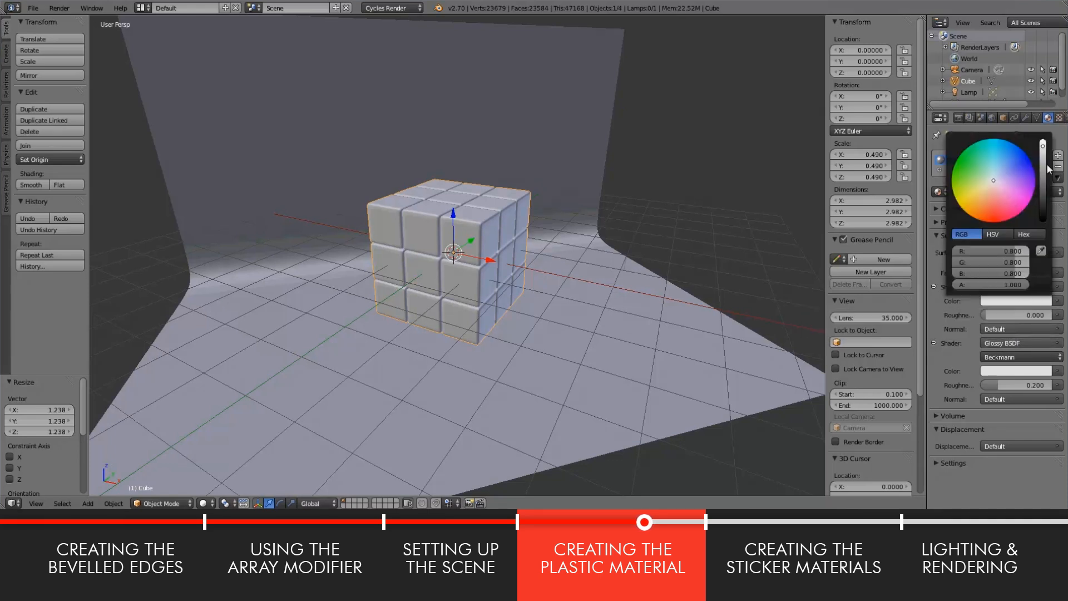
{"action": "left_click_drag", "start_coordinate": [1045, 170], "coordinate": [1041, 249]}
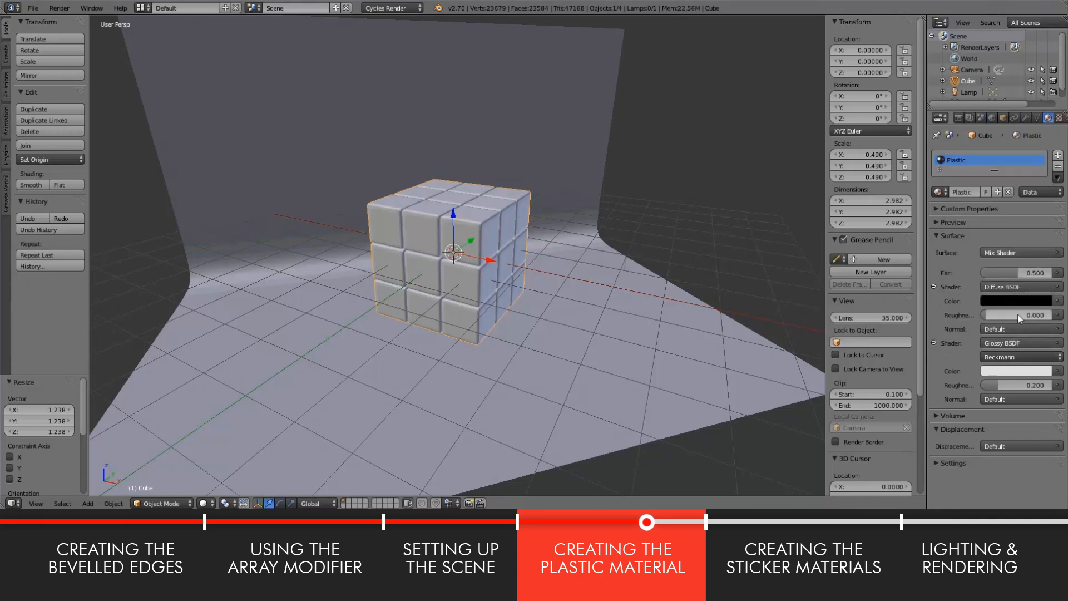
{"action": "left_click", "coordinate": [1034, 272]}
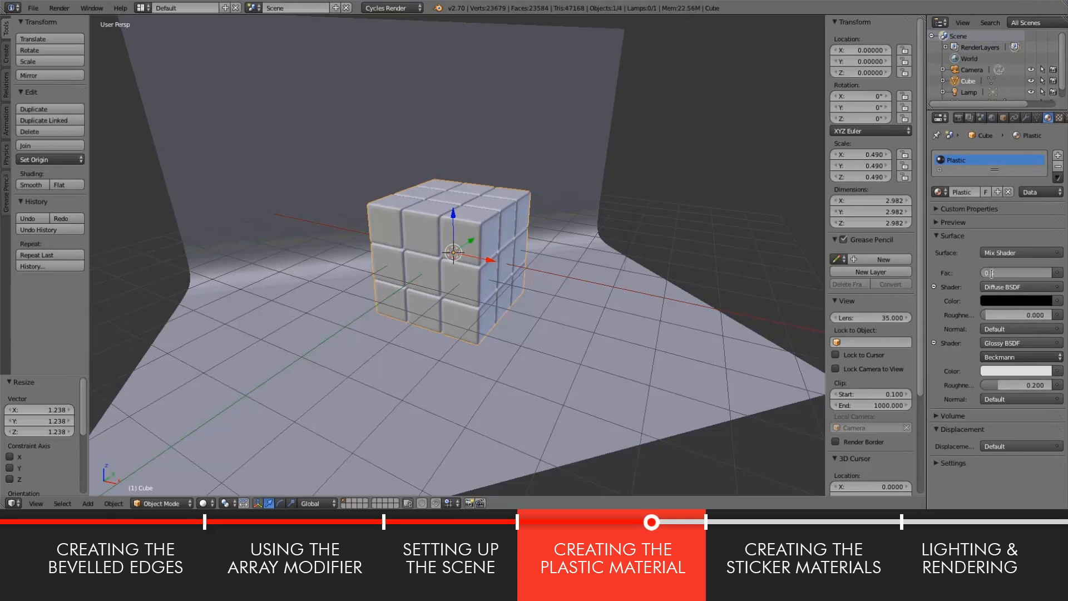
{"action": "type", "text": "2"}
{"action": "key", "text": "Return"}
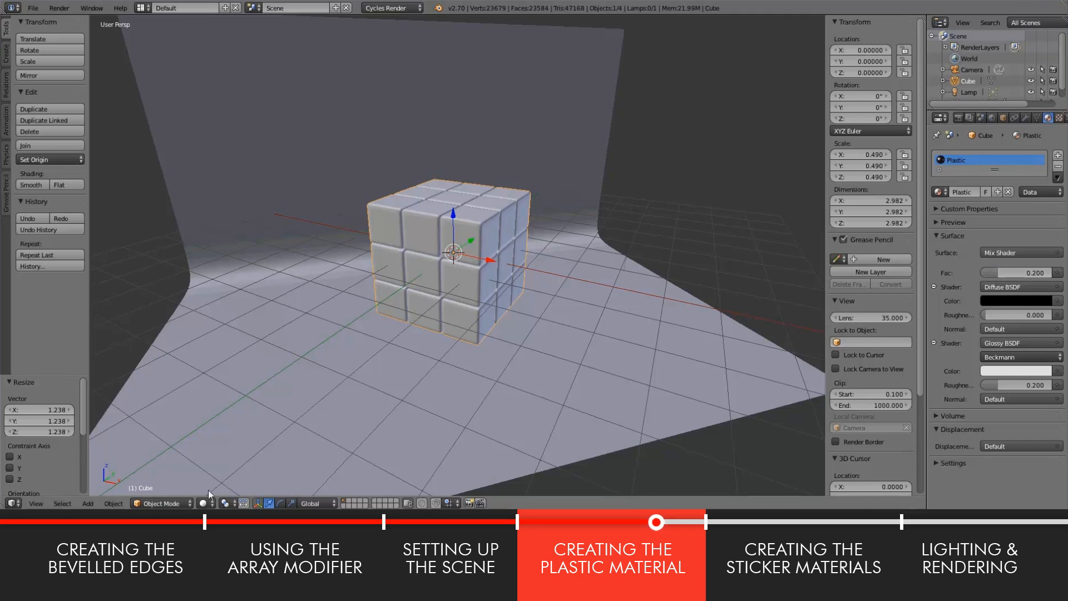
Step: Preview the plastic cube in Rendered viewport shading and examine its reflections from another angle
{"action": "left_click", "coordinate": [204, 503]}
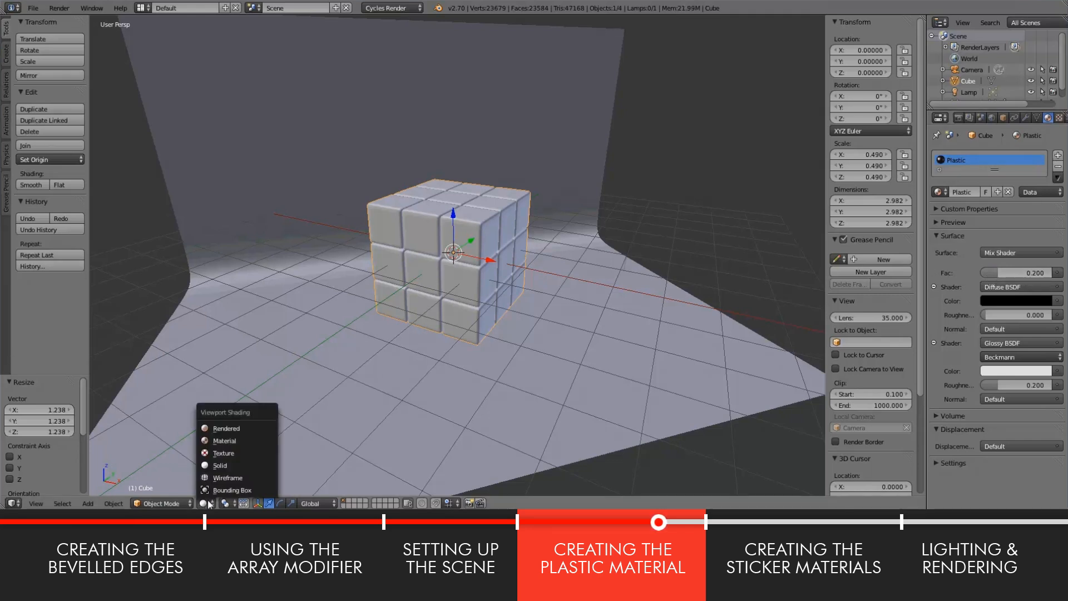
{"action": "left_click", "coordinate": [237, 428]}
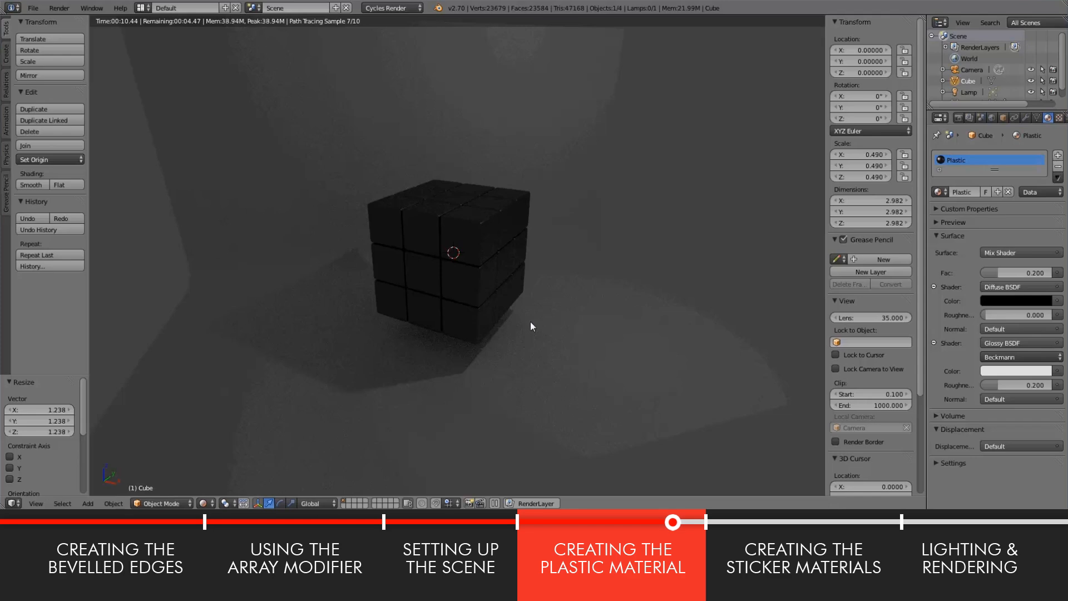
{"action": "middle_click_drag", "start_coordinate": [530, 321], "coordinate": [610, 301]}
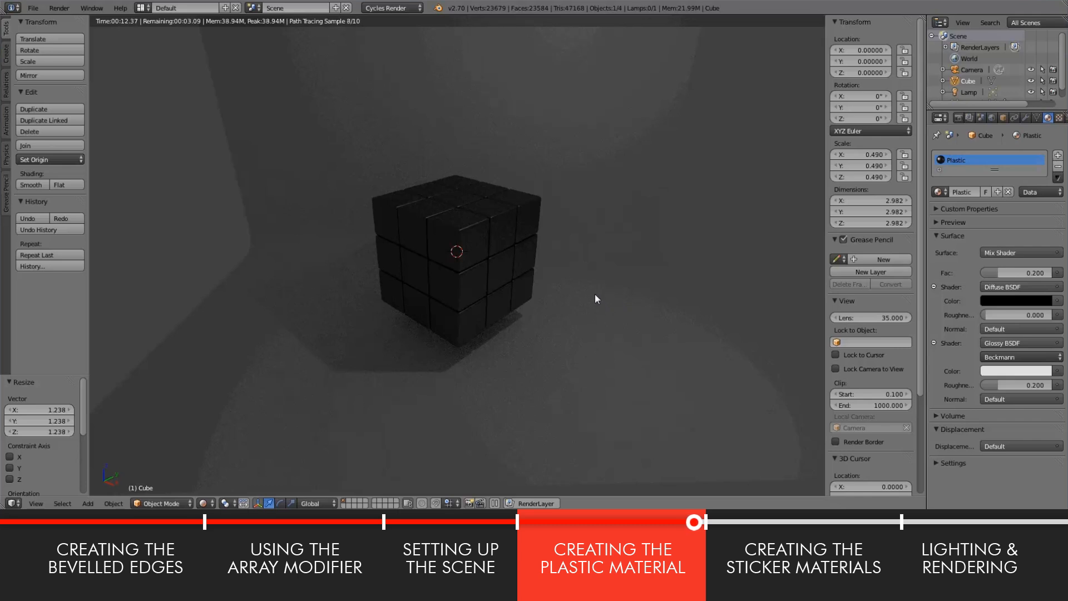
Step: Switch the viewport to Material shading and put the puzzle cube in Edit Mode, seen from the front
{"action": "left_click", "coordinate": [203, 504]}
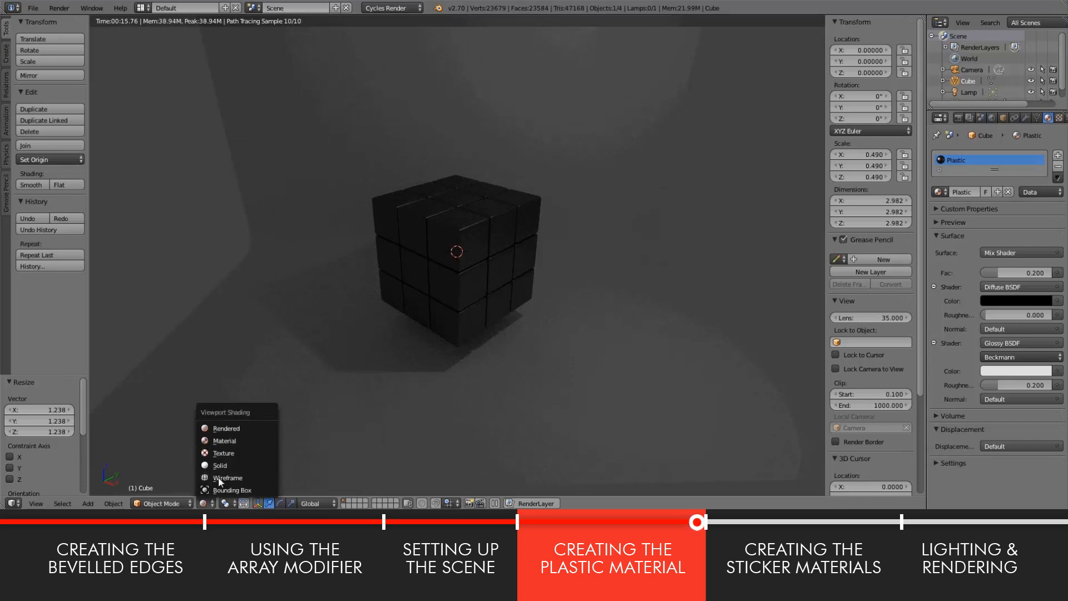
{"action": "left_click", "coordinate": [220, 439]}
{"action": "middle_click_drag", "start_coordinate": [410, 349], "coordinate": [441, 363]}
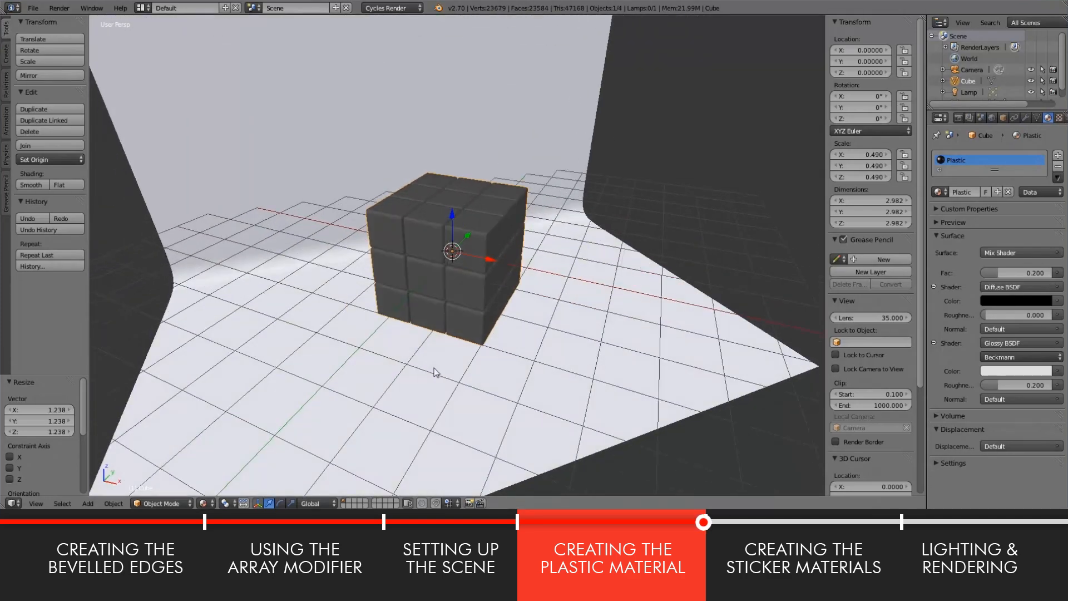
{"action": "scroll", "coordinate": [402, 348], "scroll_direction": "up", "scroll_amount": 3}
{"action": "left_click", "coordinate": [189, 503]}
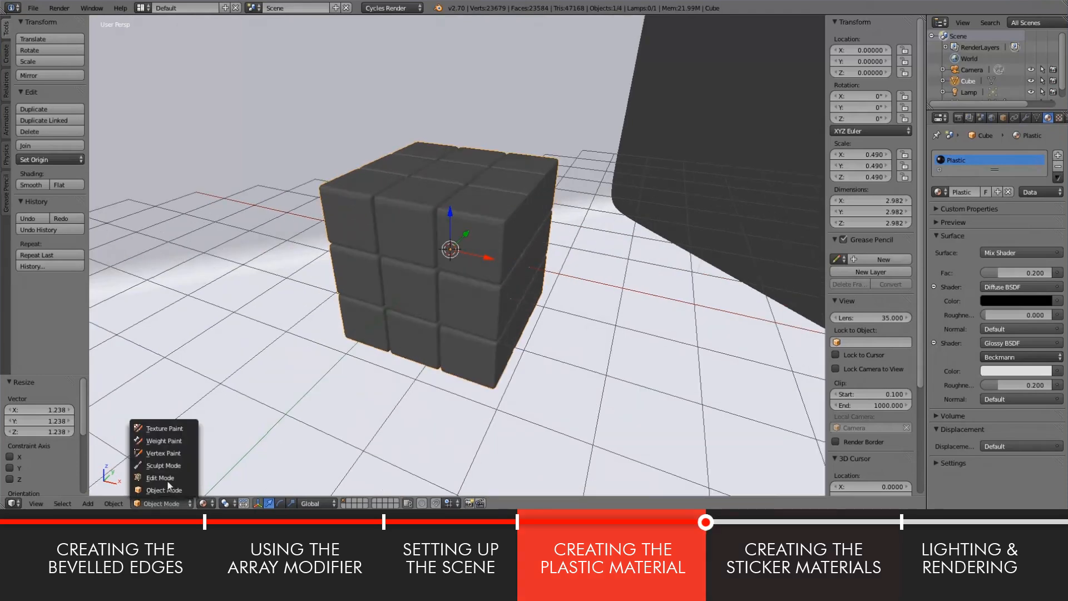
{"action": "left_click", "coordinate": [161, 479]}
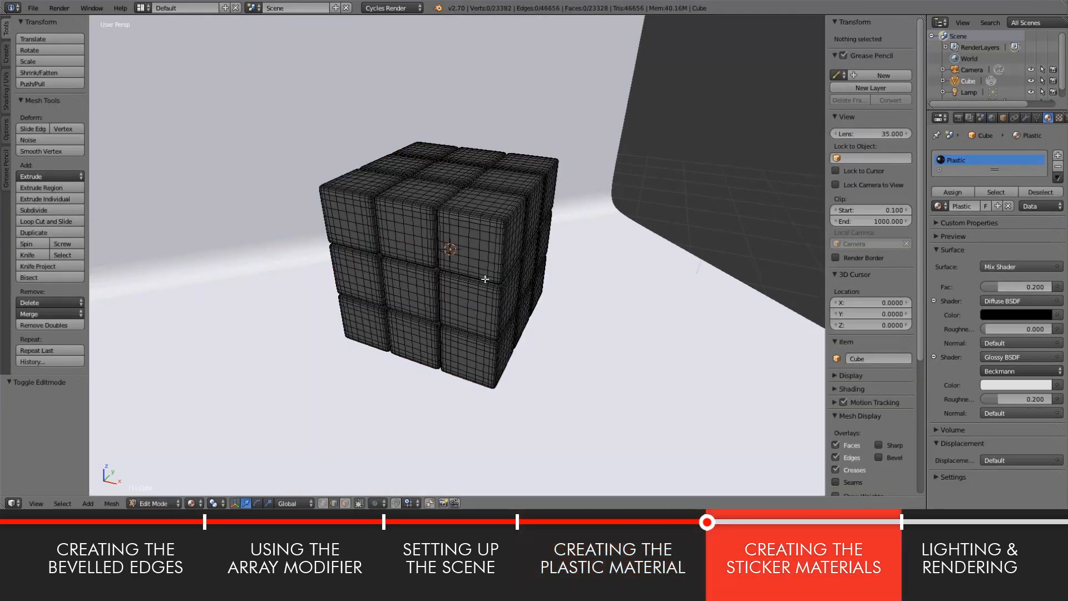
{"action": "key", "text": "KP_1"}
{"action": "scroll", "coordinate": [485, 279], "scroll_direction": "up", "scroll_amount": 5}
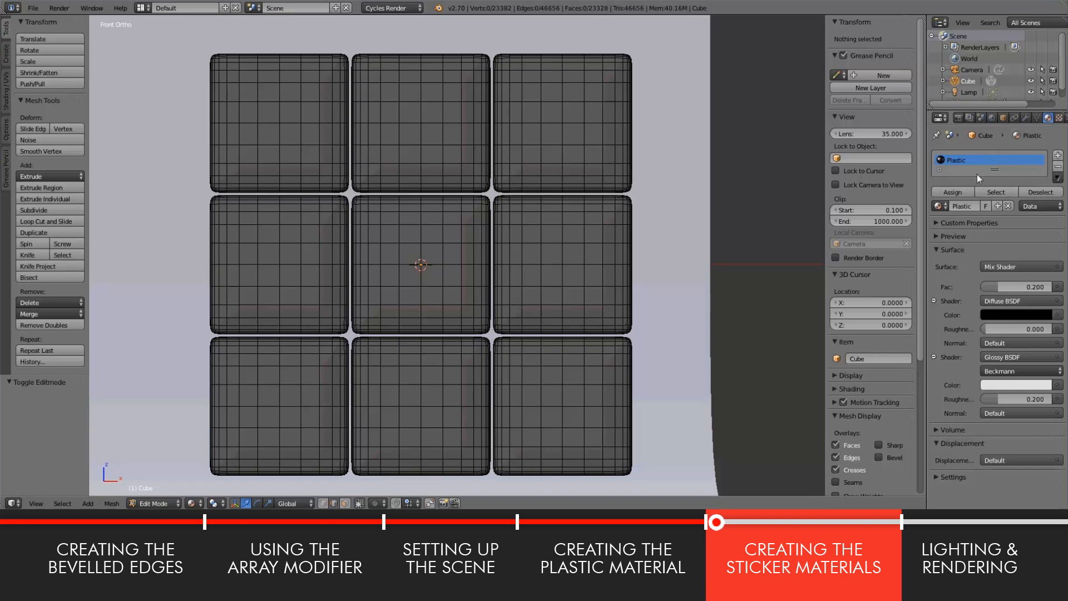
Step: Add a second material slot to the puzzle cube with a new material named Red
{"action": "left_click_drag", "start_coordinate": [994, 169], "coordinate": [994, 214]}
{"action": "left_click", "coordinate": [1059, 155]}
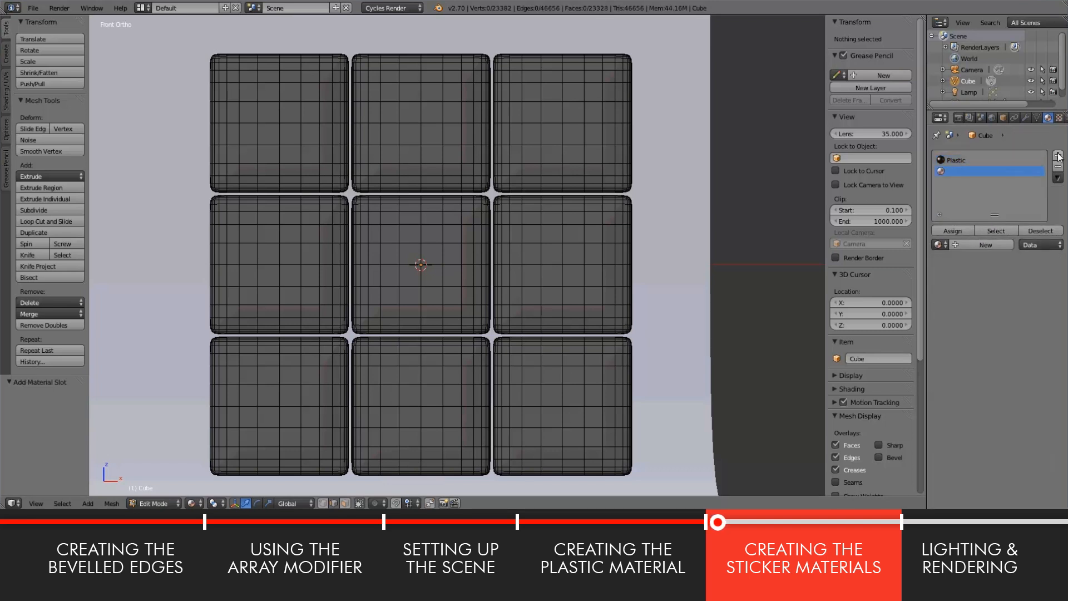
{"action": "left_click", "coordinate": [960, 245]}
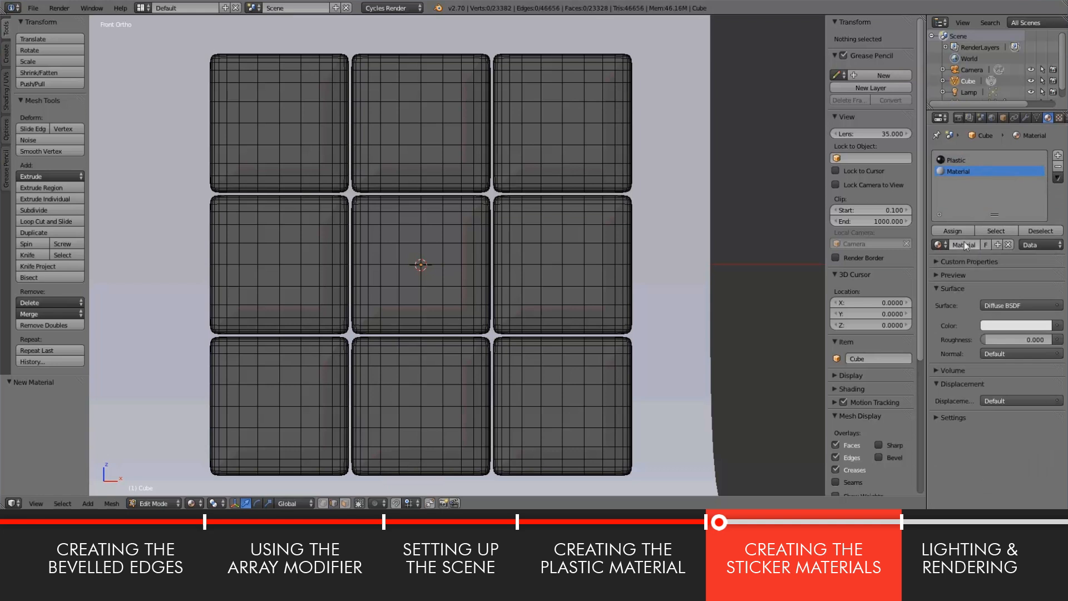
{"action": "key", "text": "BackSpace"}
{"action": "key", "text": "Return"}
Step: Set the Red material's diffuse colour to a fully saturated red
{"action": "left_click", "coordinate": [1016, 327]}
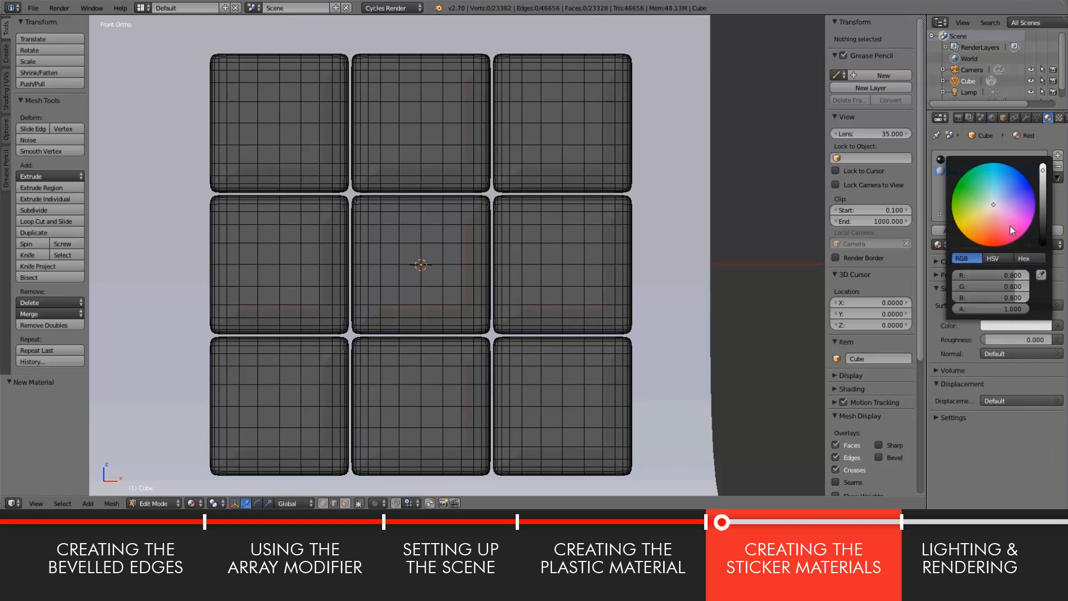
{"action": "left_click", "coordinate": [992, 246]}
{"action": "left_click_drag", "start_coordinate": [993, 246], "coordinate": [993, 246]}
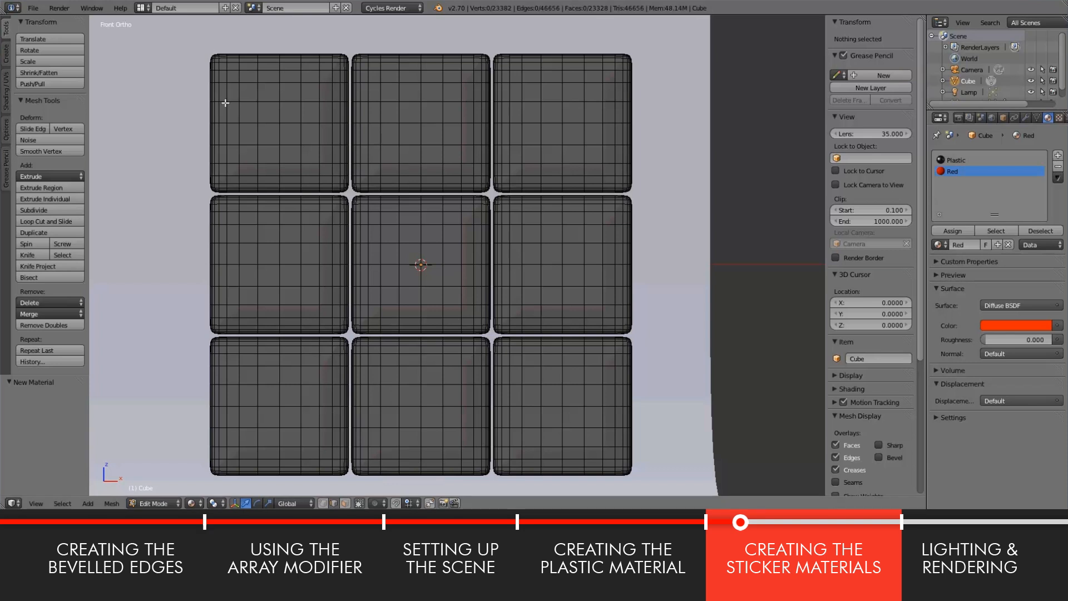
Step: In face select mode, box-select the flat front faces of the upper-left cubelet, leaving out its bevelled edges
{"action": "left_click", "coordinate": [345, 504]}
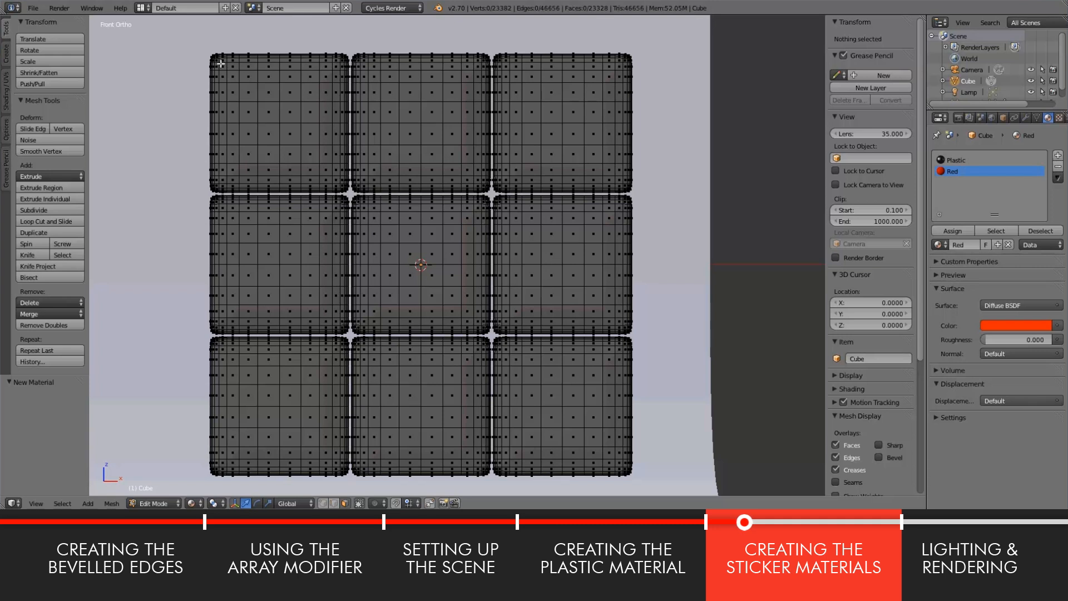
{"action": "key", "text": "b"}
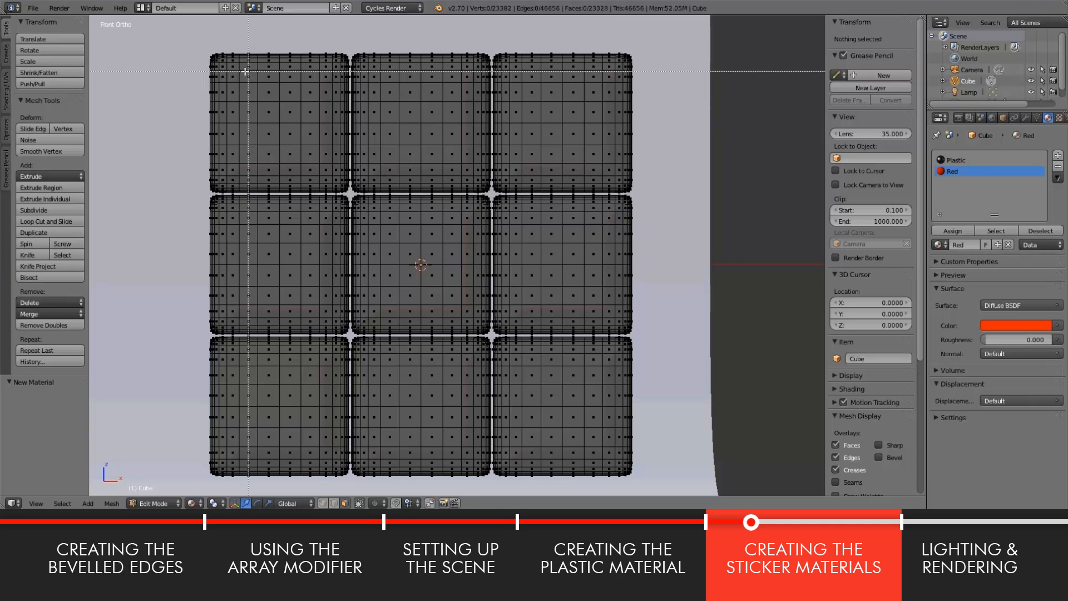
{"action": "key", "text": "Escape"}
{"action": "scroll", "coordinate": [251, 64], "scroll_direction": "up", "scroll_amount": 2}
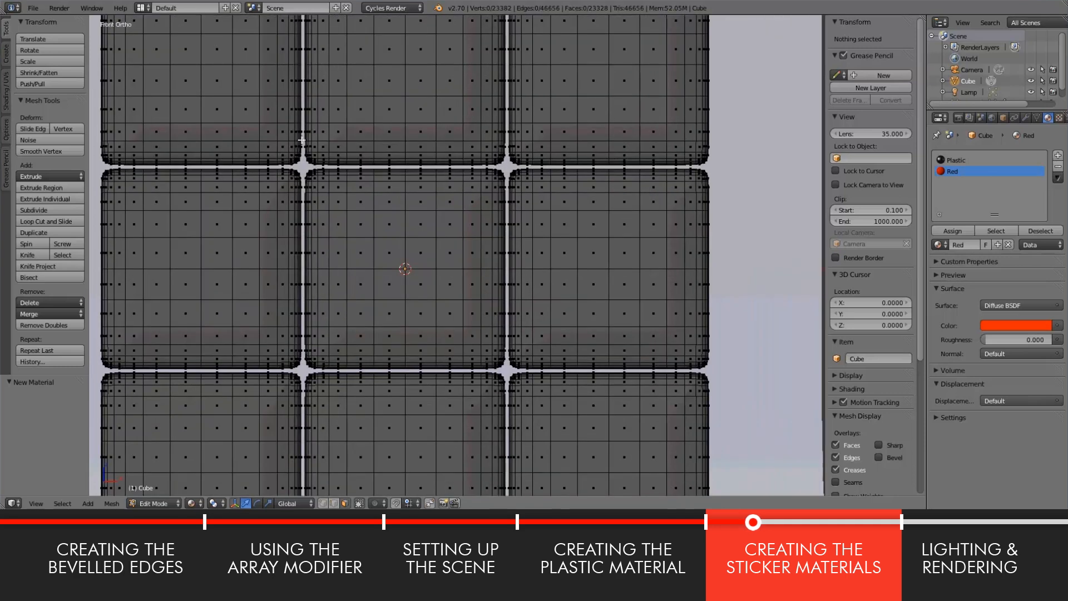
{"action": "middle_click_drag", "start_coordinate": [266, 123], "coordinate": [388, 241], "text": "shift"}
{"action": "scroll", "coordinate": [432, 297], "scroll_direction": "up", "scroll_amount": 1}
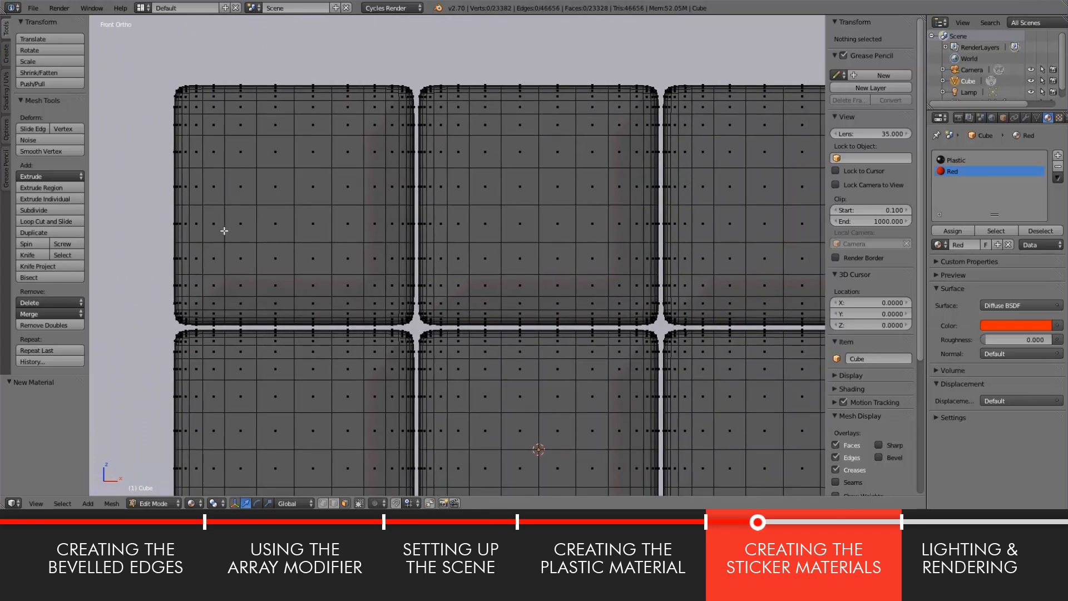
{"action": "mouse_move", "coordinate": [216, 219]}
{"action": "middle_mouse_down", "text": "shift"}
{"action": "mouse_move", "coordinate": [250, 181]}
{"action": "mouse_move", "coordinate": [199, 215]}
{"action": "mouse_move", "coordinate": [209, 227]}
{"action": "middle_mouse_up", "text": "shift"}
{"action": "scroll", "coordinate": [180, 177], "scroll_direction": "up", "scroll_amount": 1}
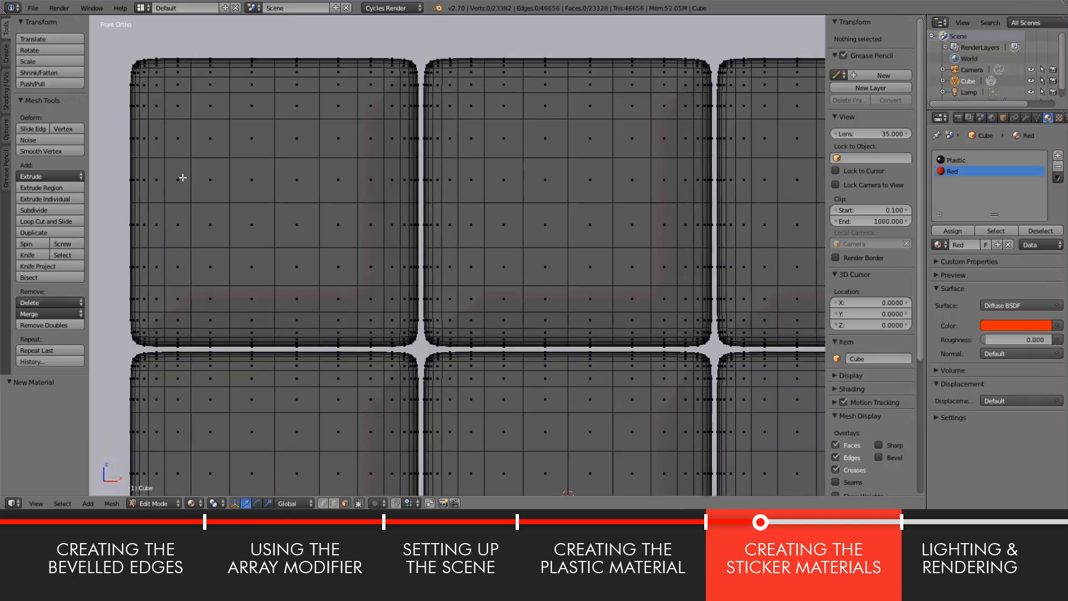
{"action": "middle_click_drag", "start_coordinate": [178, 170], "coordinate": [240, 205], "text": "shift"}
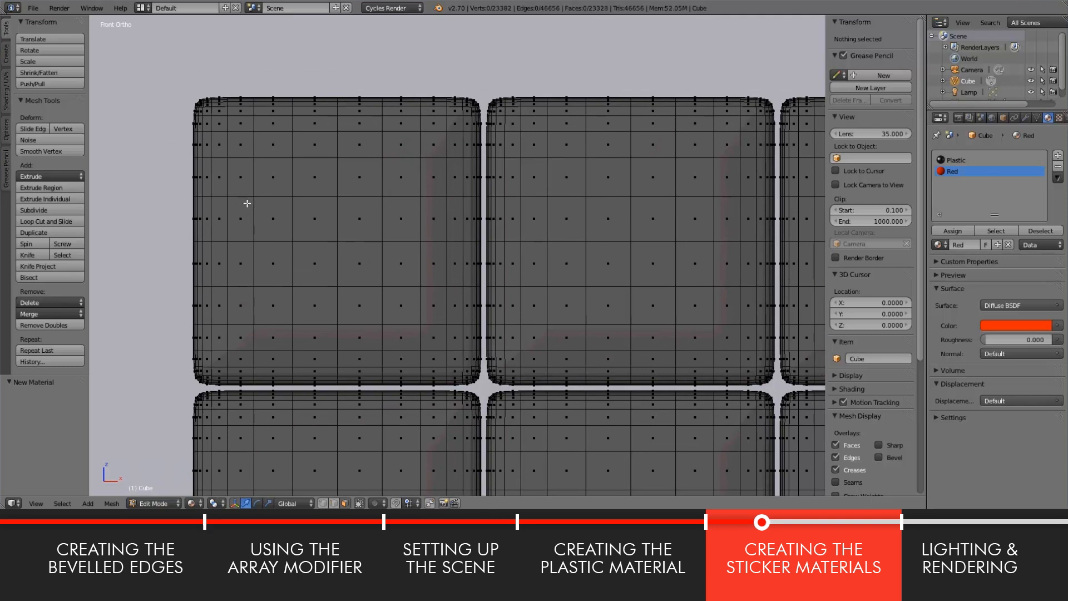
{"action": "key", "text": "b"}
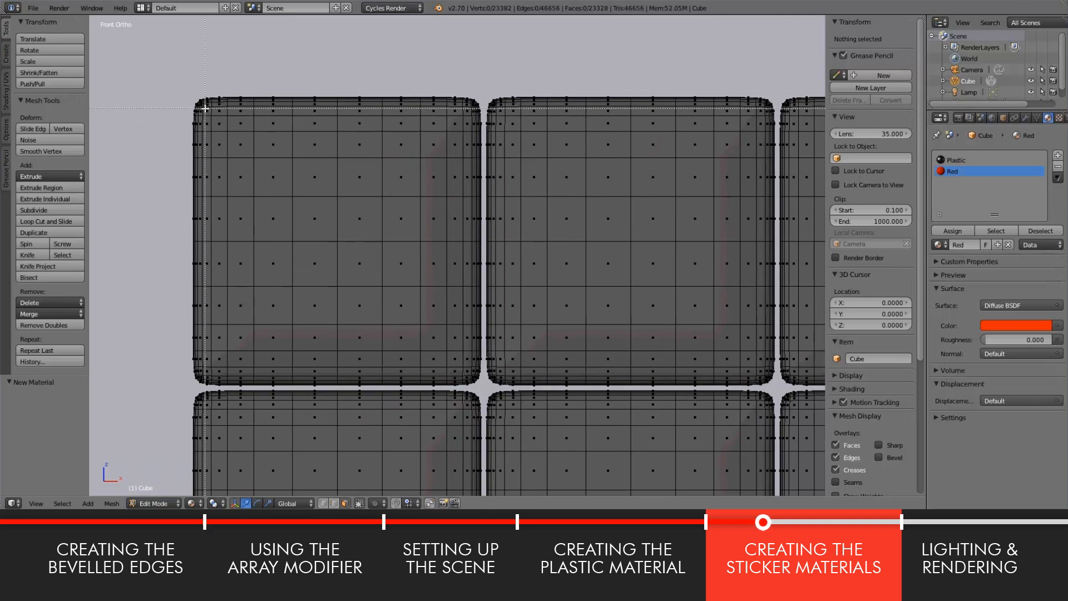
{"action": "left_click_drag", "start_coordinate": [207, 111], "coordinate": [469, 375]}
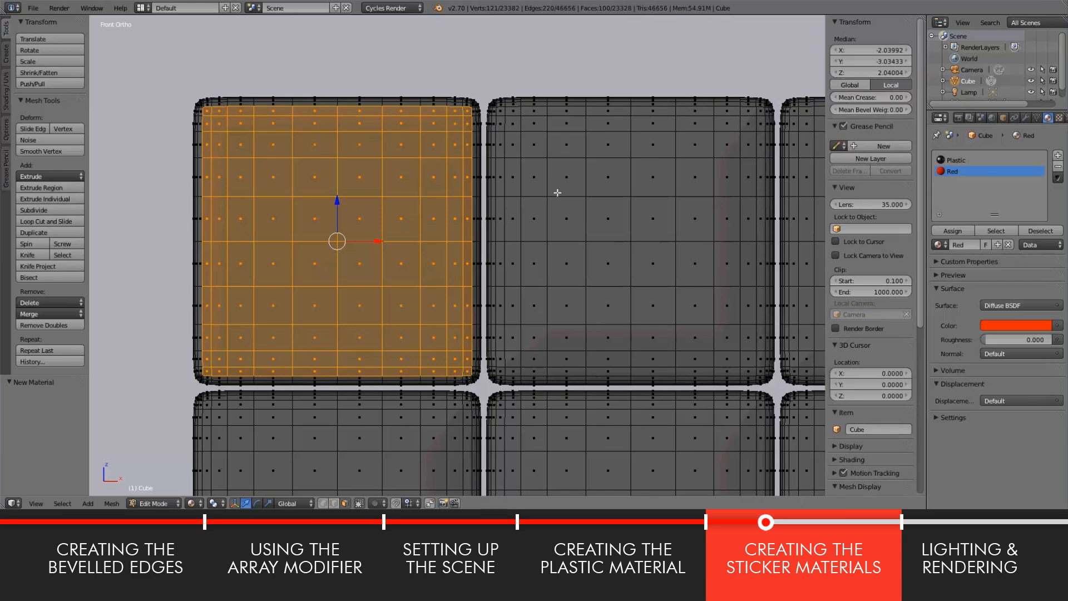
Step: Add the flat front faces of the top-middle and top-right cubelets to the selection
{"action": "middle_click_drag", "start_coordinate": [557, 193], "coordinate": [346, 176], "text": "shift"}
{"action": "key", "text": "b"}
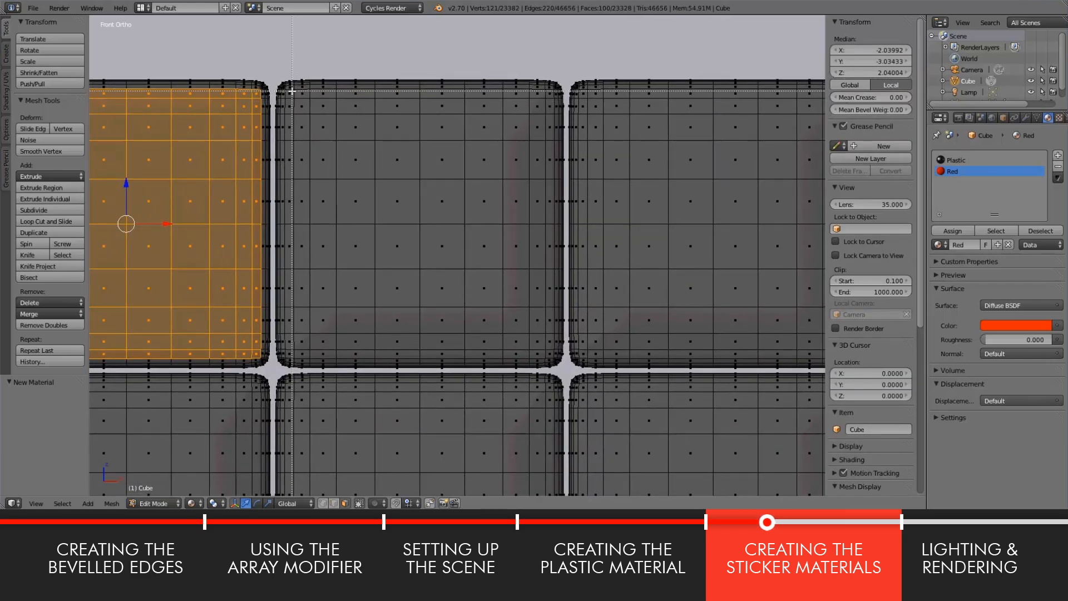
{"action": "left_click_drag", "start_coordinate": [289, 91], "coordinate": [552, 355]}
{"action": "middle_click_drag", "start_coordinate": [612, 302], "coordinate": [234, 272], "text": "shift"}
{"action": "key", "text": "b"}
{"action": "left_click_drag", "start_coordinate": [290, 77], "coordinate": [555, 342]}
Step: Extend the selection with the flat front faces of the middle and bottom cubelets in the right-hand column
{"action": "middle_click_drag", "start_coordinate": [316, 375], "coordinate": [329, 118], "text": "shift"}
{"action": "key", "text": "b"}
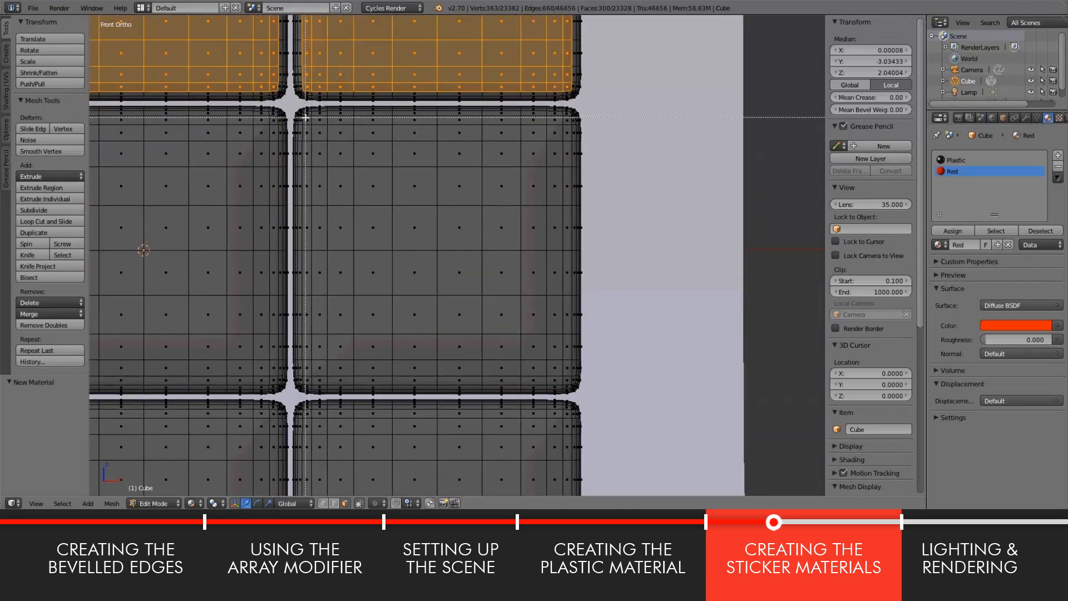
{"action": "left_click_drag", "start_coordinate": [305, 117], "coordinate": [560, 380]}
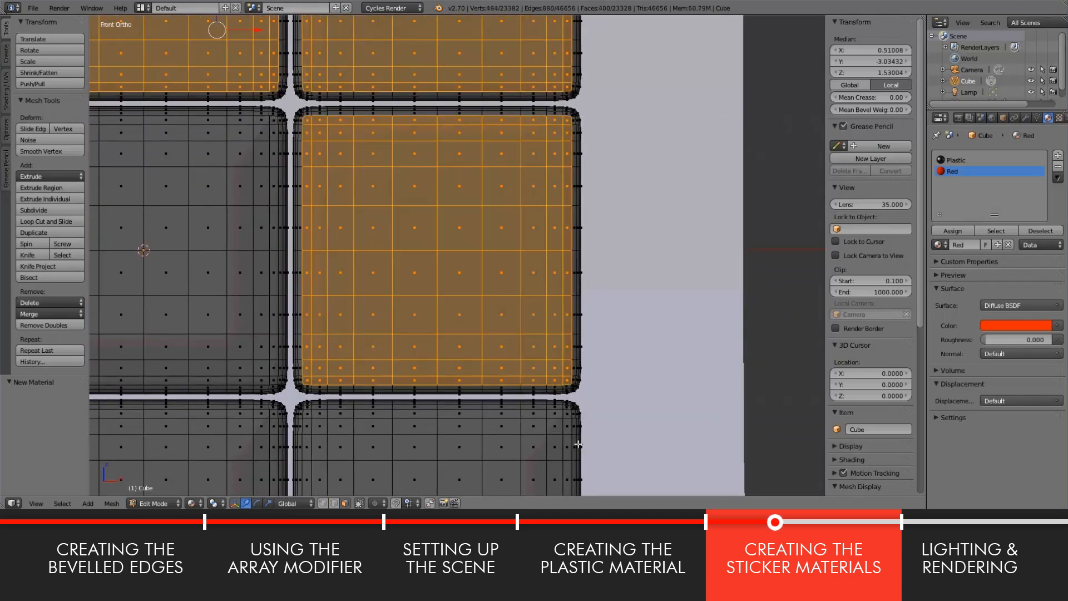
{"action": "middle_click_drag", "start_coordinate": [560, 380], "coordinate": [566, 190], "text": "shift"}
{"action": "key", "text": "b"}
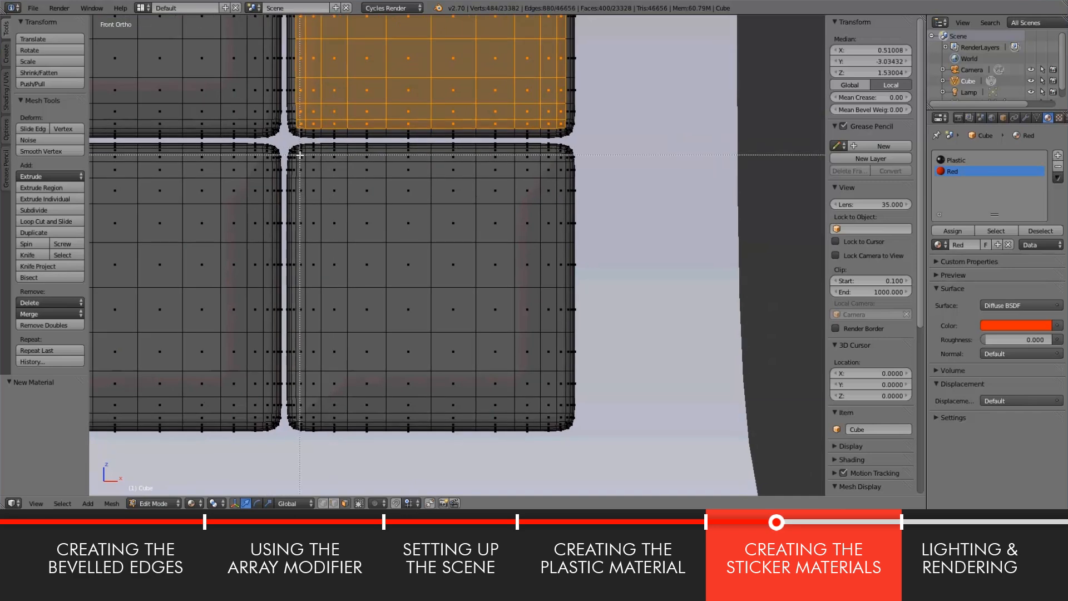
{"action": "left_click_drag", "start_coordinate": [298, 154], "coordinate": [557, 422]}
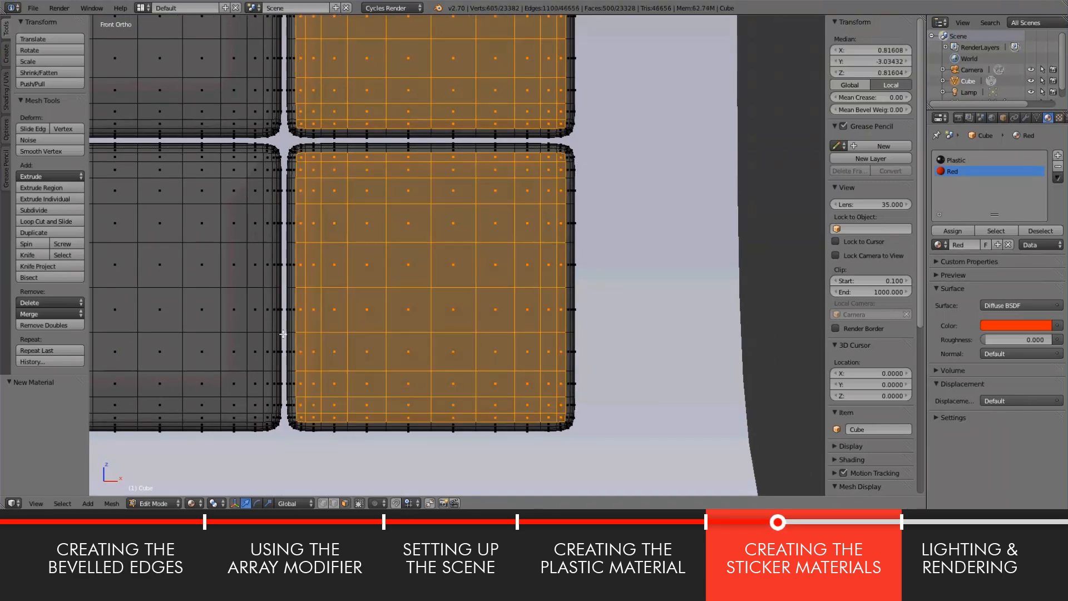
Step: Add the flat front faces of the bottom-middle and bottom-left cubelets to the selection, leaving out their bevelled edges
{"action": "middle_click_drag", "start_coordinate": [557, 422], "coordinate": [634, 315], "text": "shift"}
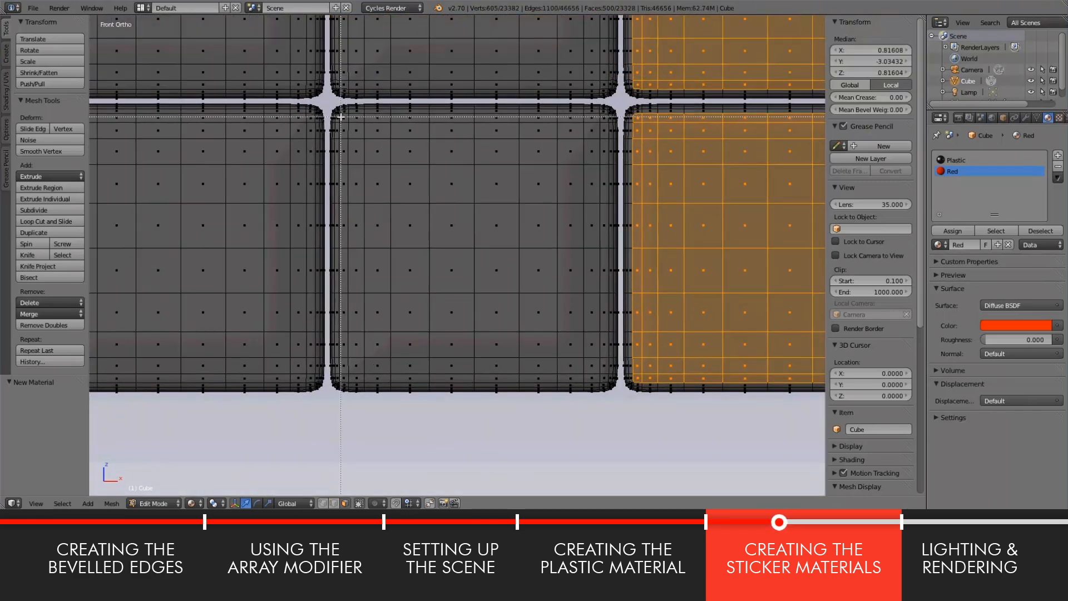
{"action": "key", "text": "b"}
{"action": "left_click_drag", "start_coordinate": [339, 117], "coordinate": [564, 340]}
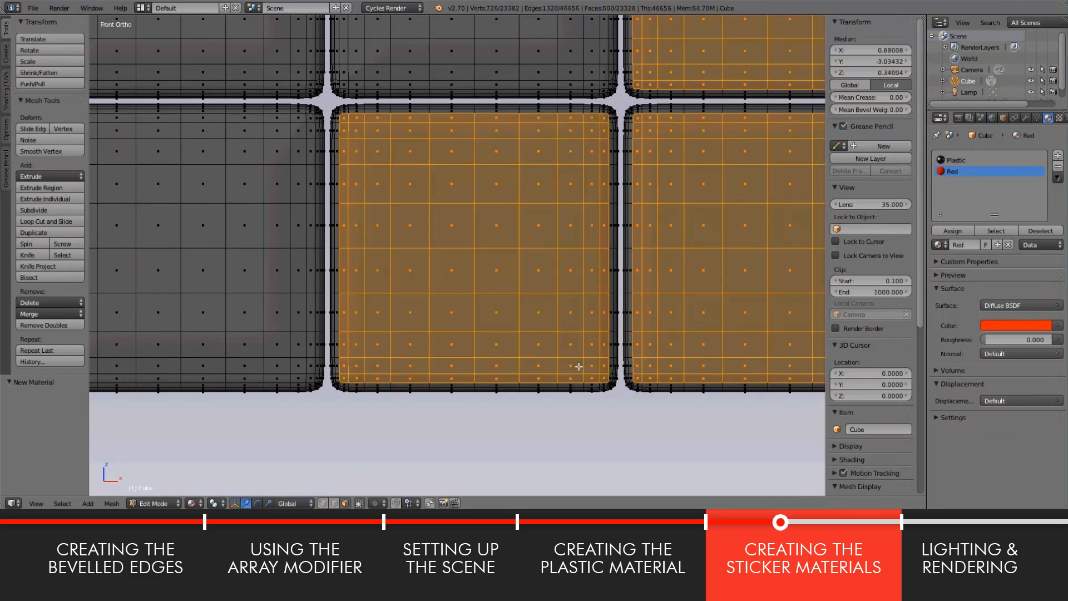
{"action": "middle_click_drag", "start_coordinate": [221, 179], "coordinate": [513, 187], "text": "shift"}
{"action": "key", "text": "b"}
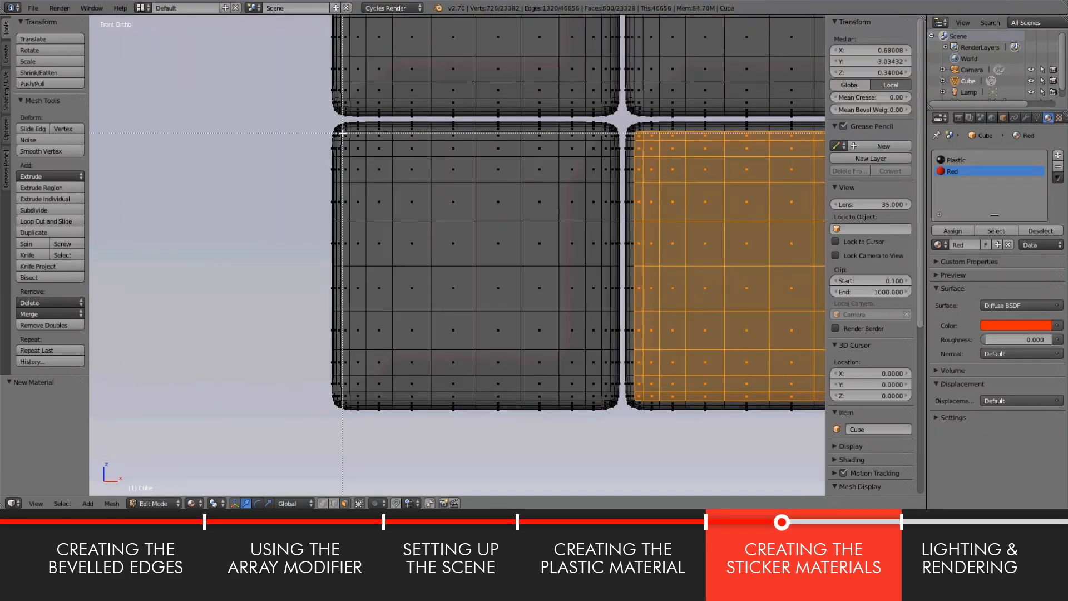
{"action": "left_click_drag", "start_coordinate": [342, 132], "coordinate": [609, 398]}
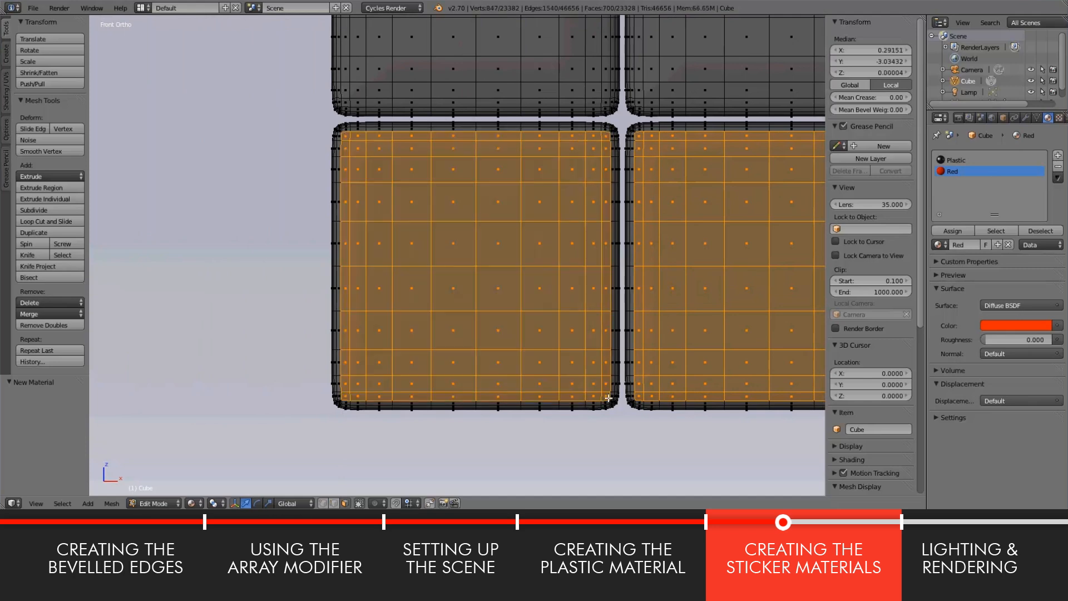
Step: Extend the selection with the flat front faces of the middle-left and centre cubelets
{"action": "middle_click_drag", "start_coordinate": [550, 221], "coordinate": [405, 306], "text": "shift"}
{"action": "key", "text": "b"}
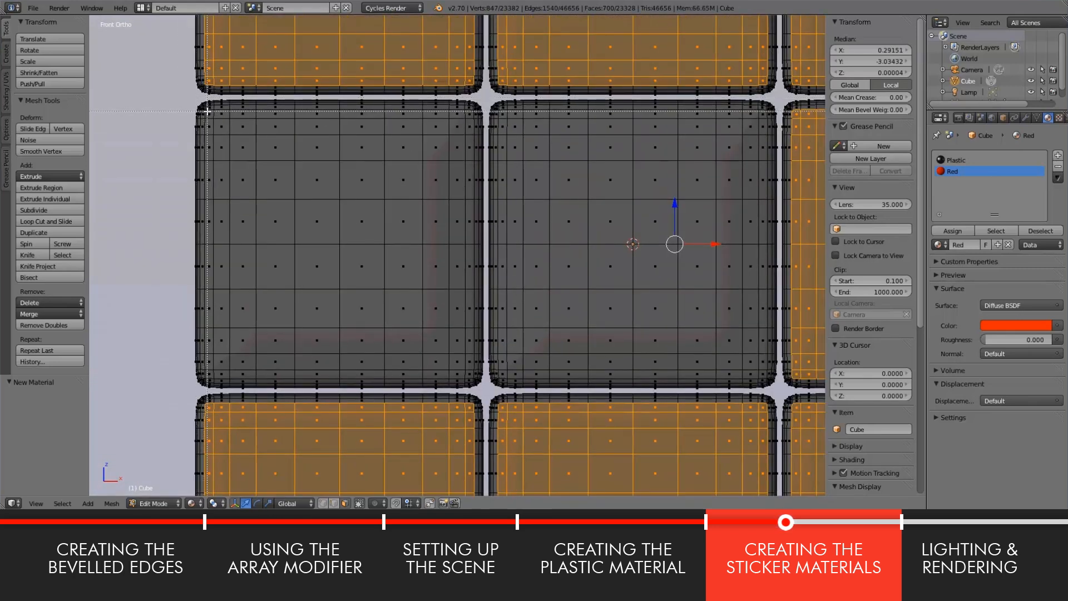
{"action": "left_click_drag", "start_coordinate": [207, 111], "coordinate": [475, 380]}
{"action": "middle_click_drag", "start_coordinate": [476, 380], "coordinate": [316, 281], "text": "shift"}
{"action": "key", "text": "b"}
{"action": "left_click_drag", "start_coordinate": [231, 132], "coordinate": [490, 399]}
Step: Assign the Red material to the selected flat front faces of all nine cubelets
{"action": "scroll", "coordinate": [454, 246], "scroll_direction": "down", "scroll_amount": 4}
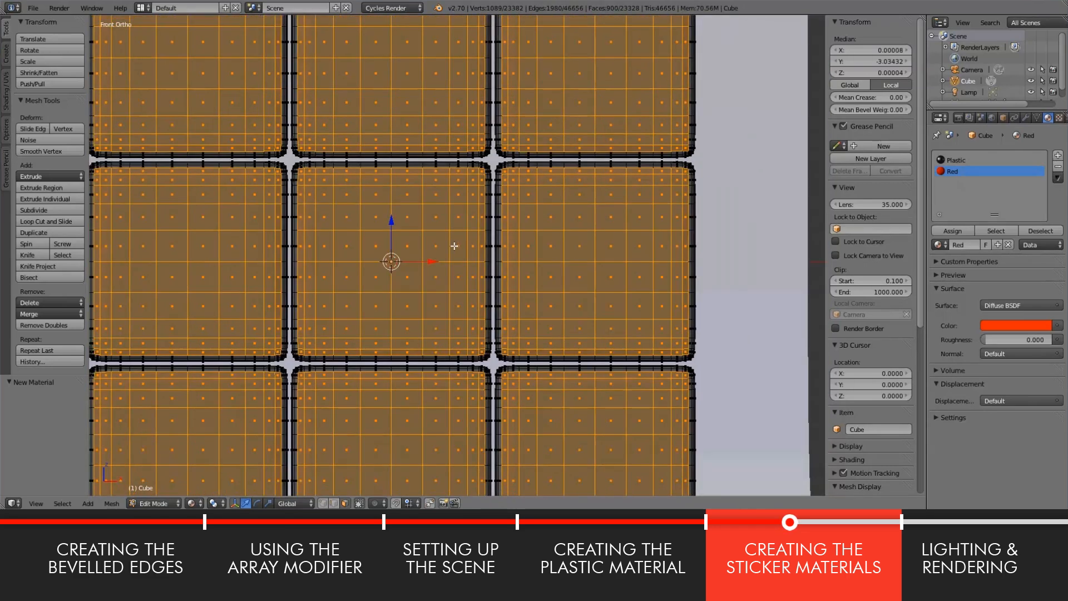
{"action": "scroll", "coordinate": [455, 246], "scroll_direction": "down", "scroll_amount": 2}
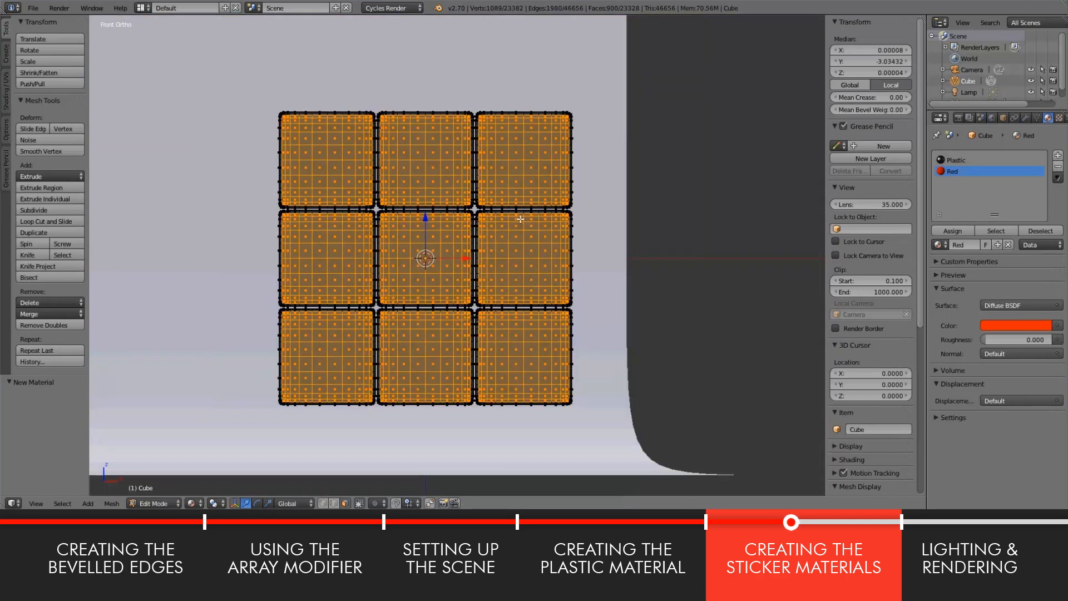
{"action": "middle_click_drag", "start_coordinate": [520, 219], "coordinate": [464, 238]}
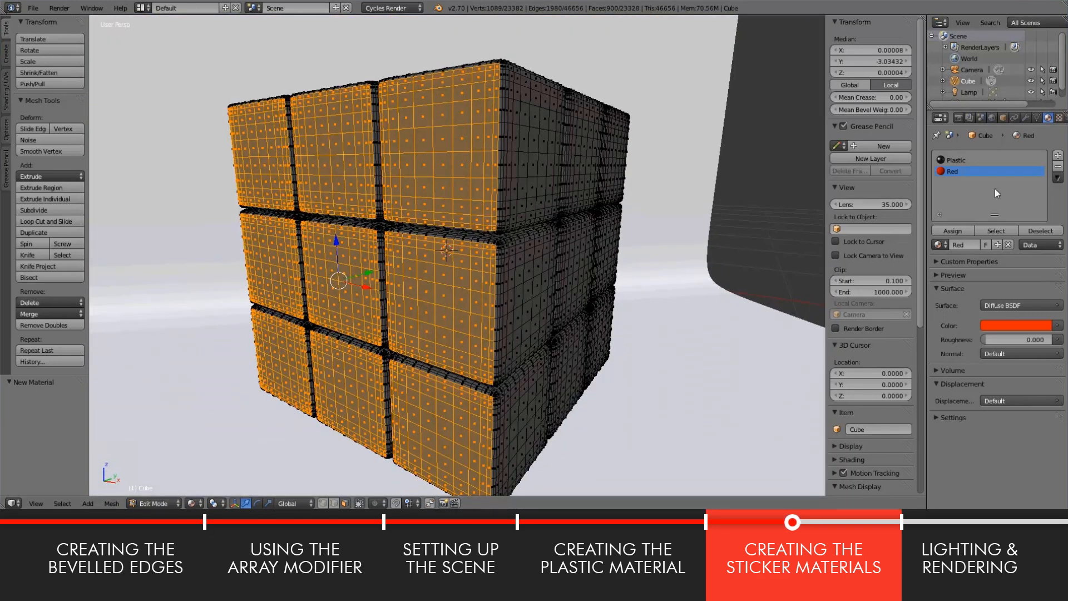
{"action": "left_click", "coordinate": [953, 232]}
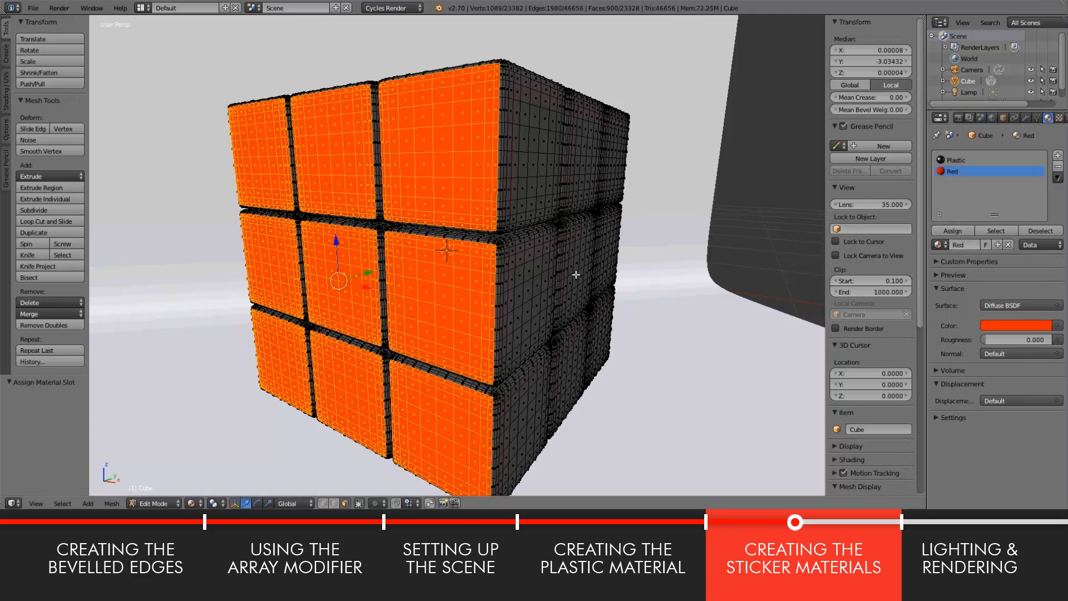
Step: Clear the face selection and return the cube to Object Mode
{"action": "key", "text": "a"}
{"action": "scroll", "coordinate": [576, 274], "scroll_direction": "down", "scroll_amount": 4}
{"action": "middle_click_drag", "start_coordinate": [588, 292], "coordinate": [554, 295]}
{"action": "left_click", "coordinate": [162, 503]}
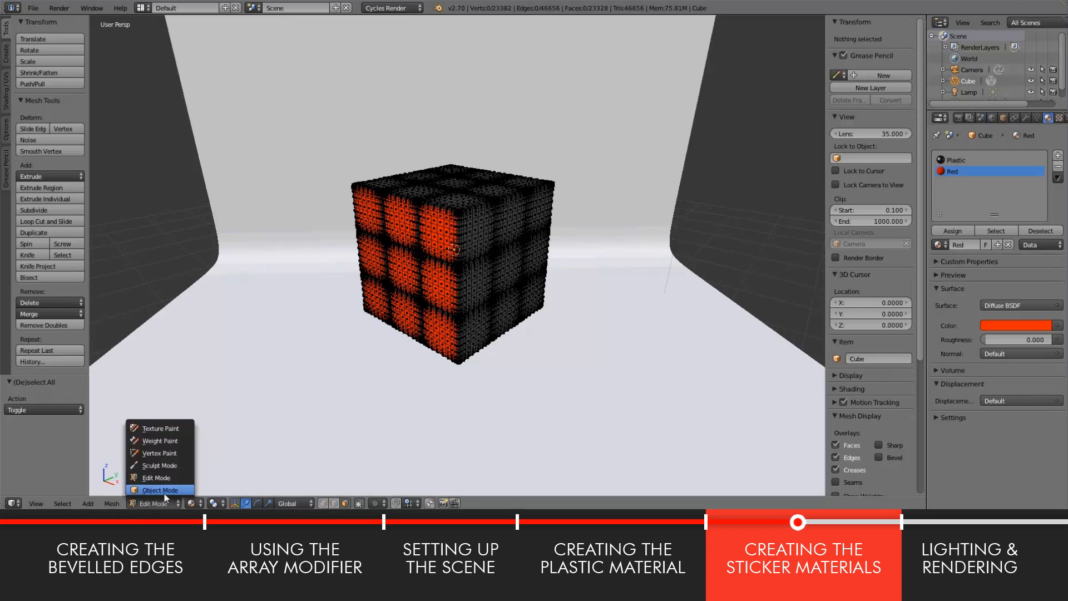
{"action": "left_click", "coordinate": [161, 490]}
{"action": "key", "text": "KP_1"}
{"action": "middle_click_drag", "start_coordinate": [522, 329], "coordinate": [470, 302]}
{"action": "scroll", "coordinate": [497, 308], "scroll_direction": "up", "scroll_amount": 3}
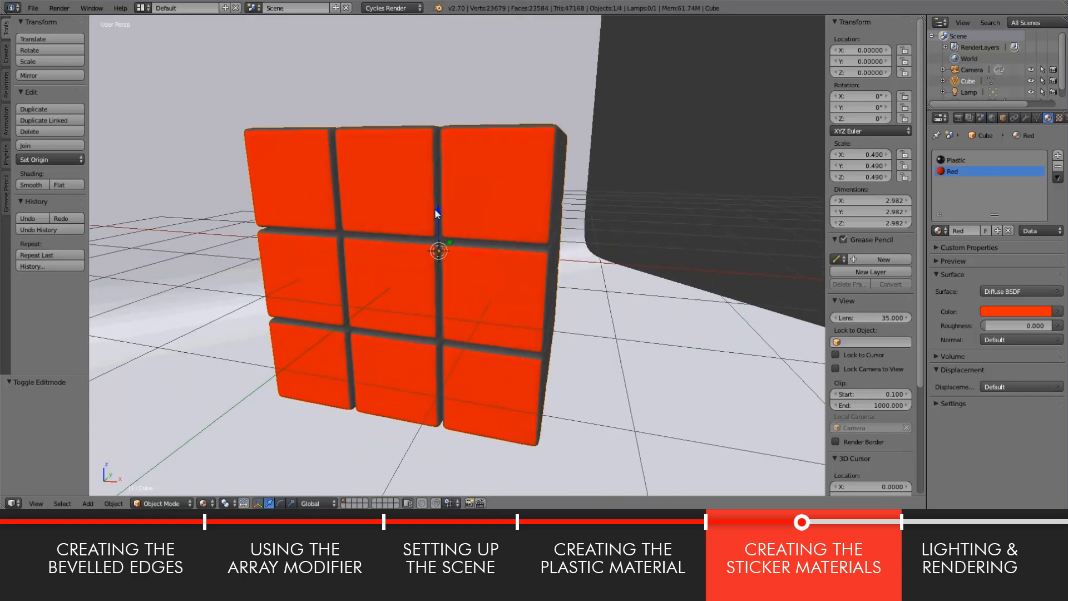
{"action": "middle_click_drag", "start_coordinate": [545, 258], "coordinate": [484, 251]}
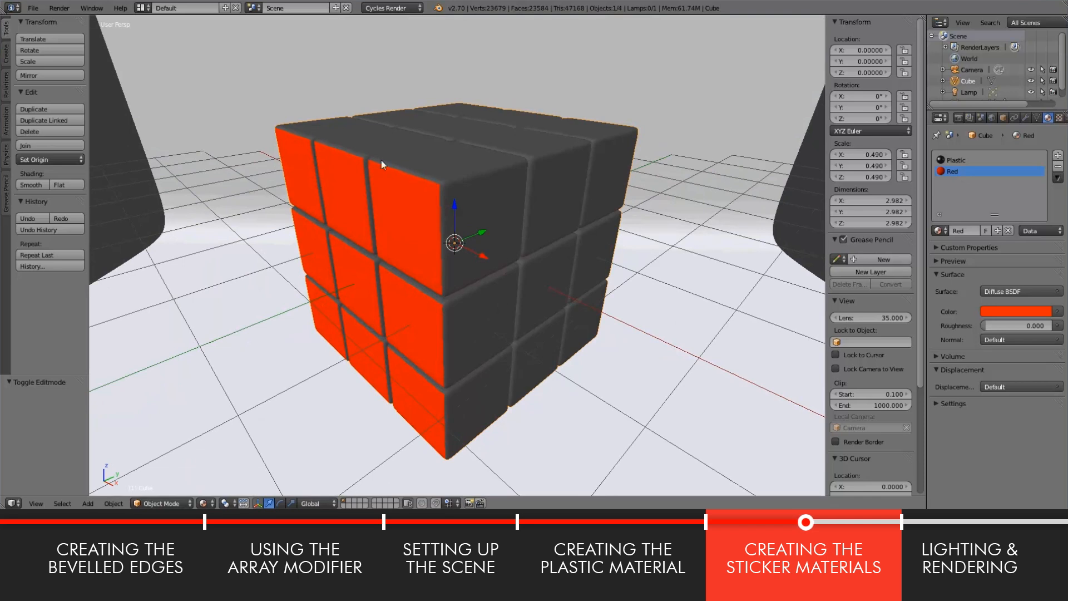
{"action": "scroll", "coordinate": [489, 359], "scroll_direction": "down", "scroll_amount": 3}
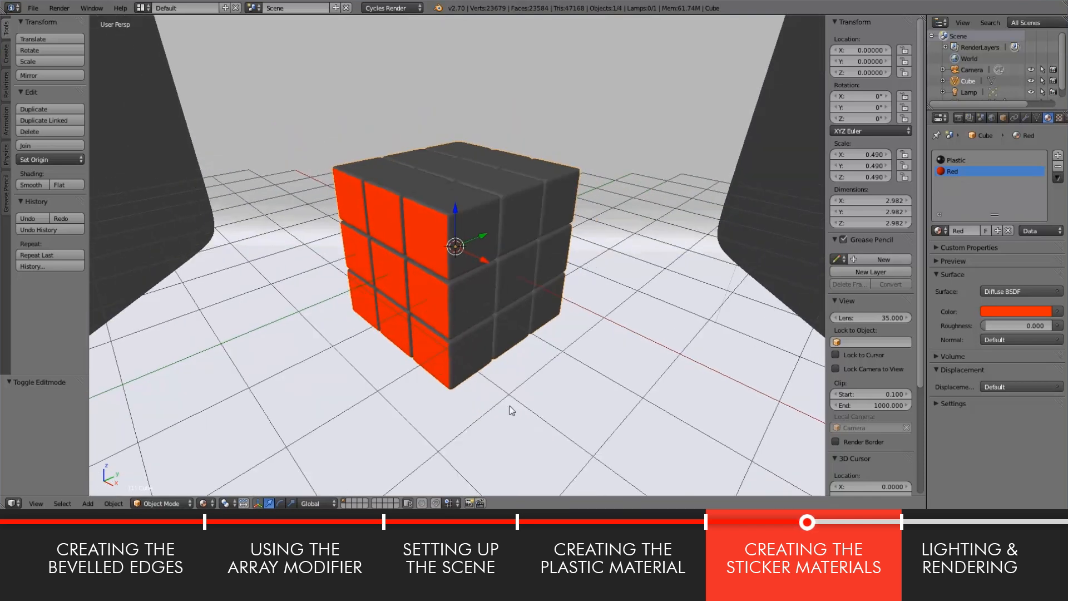
Step: Render a test image of the cube with its red front stickers, and return to the 3D view
{"action": "left_click", "coordinate": [58, 8]}
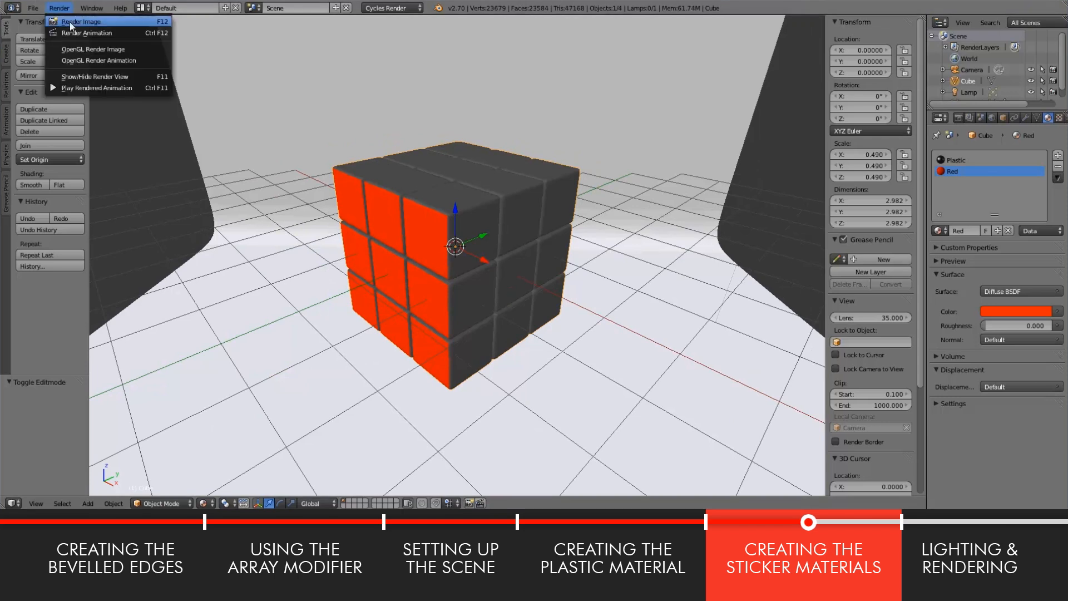
{"action": "left_click", "coordinate": [69, 21]}
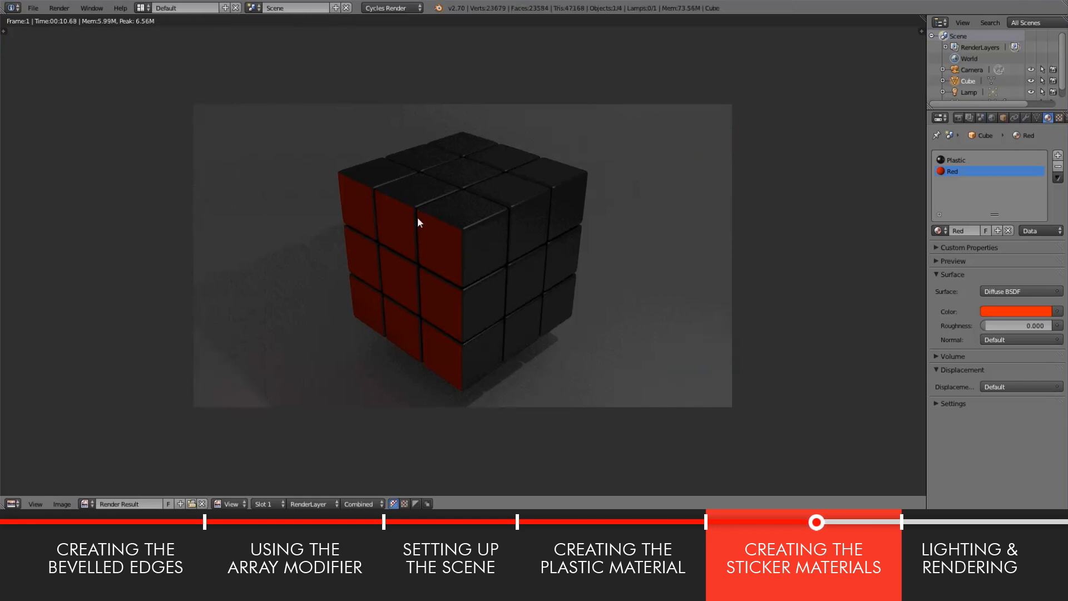
{"action": "left_click", "coordinate": [12, 503]}
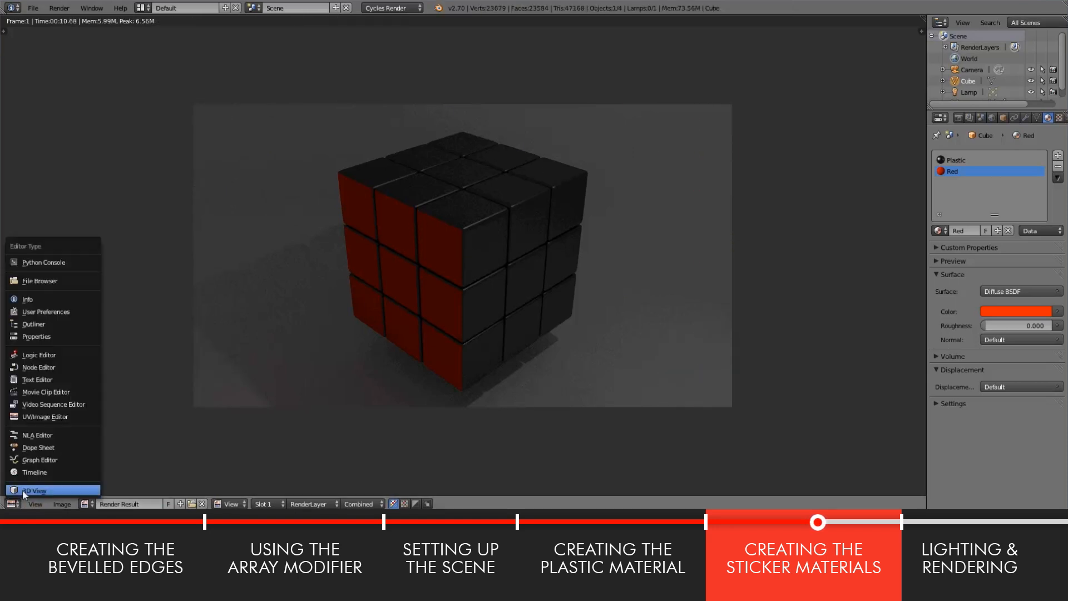
{"action": "left_click", "coordinate": [22, 489]}
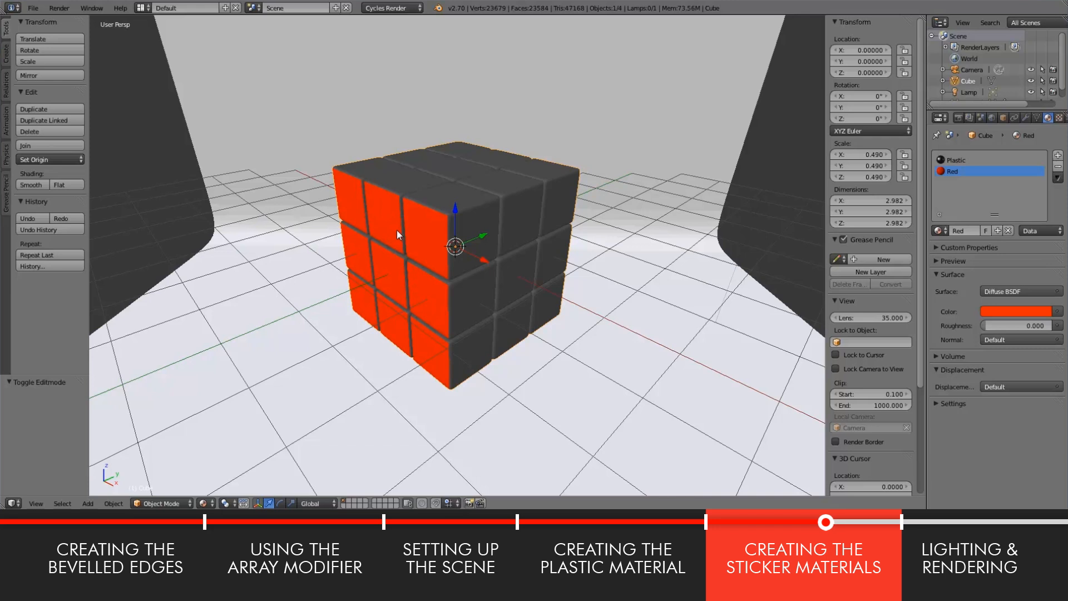
Step: Add a third material slot to the cube and fill it with an independent copy of the Red material
{"action": "left_click", "coordinate": [1058, 156]}
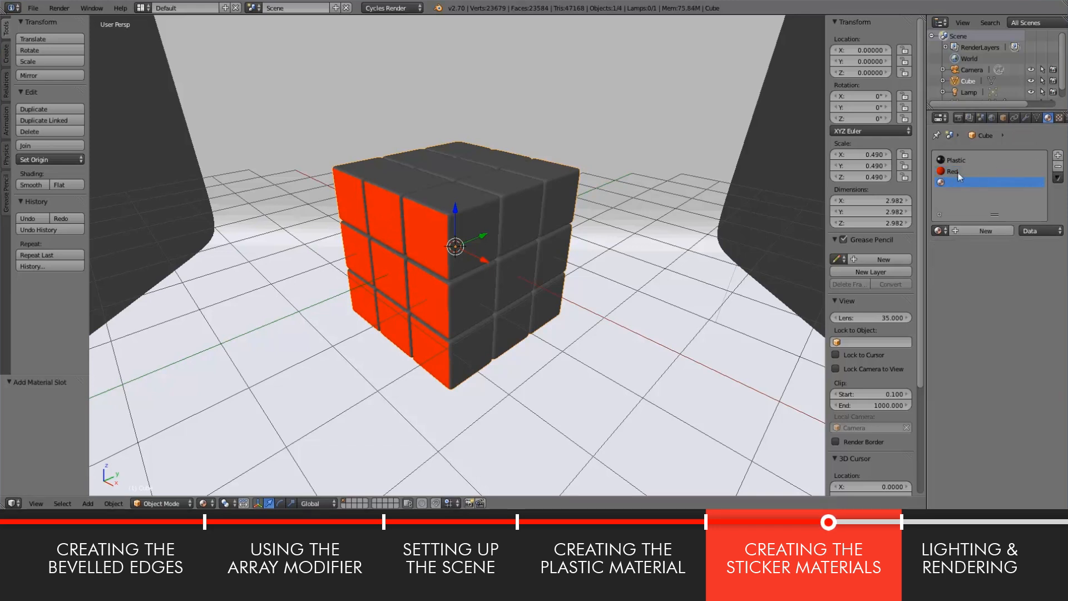
{"action": "left_click", "coordinate": [940, 229]}
{"action": "left_click", "coordinate": [839, 260]}
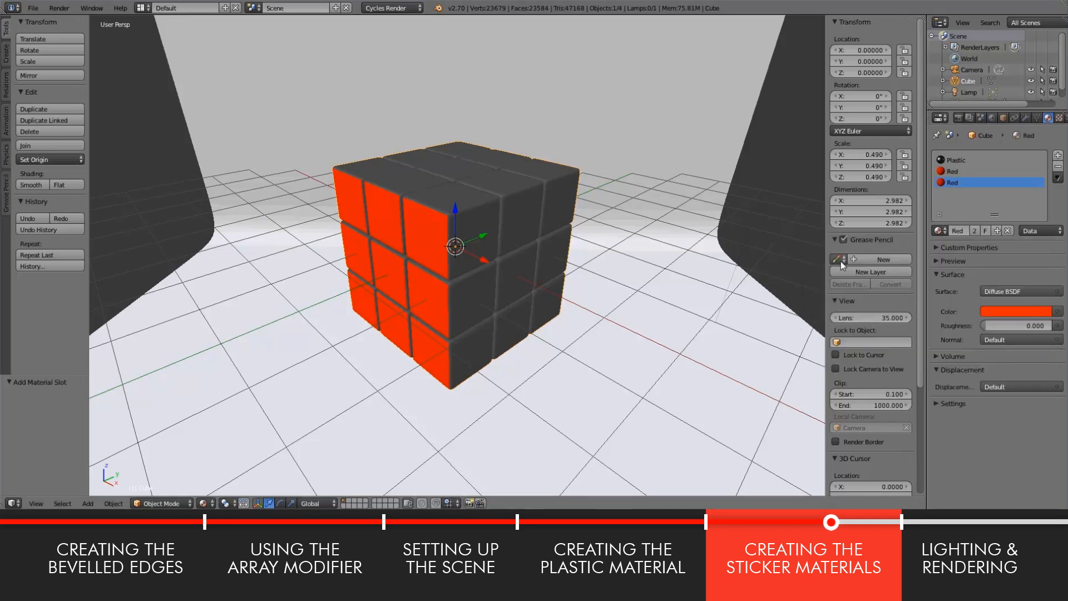
{"action": "left_click", "coordinate": [958, 232]}
{"action": "left_click", "coordinate": [998, 231]}
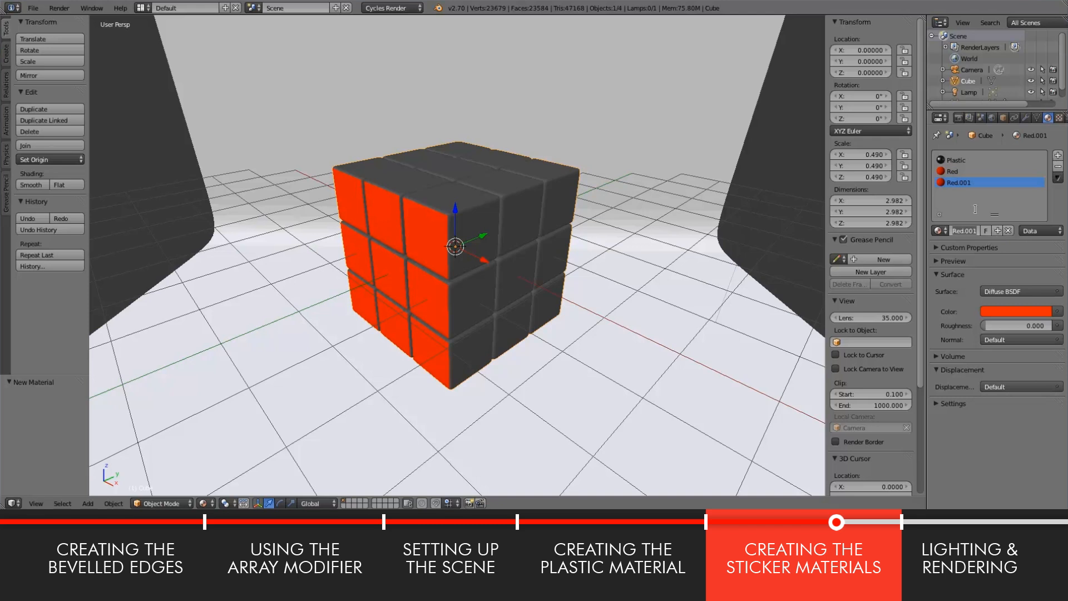
Step: Rename the copied material Blue and set its diffuse colour to a saturated blue
{"action": "type", "text": "Blue"}
{"action": "key", "text": "Return"}
{"action": "left_click", "coordinate": [1007, 312]}
{"action": "left_click_drag", "start_coordinate": [1017, 191], "coordinate": [1029, 168]}
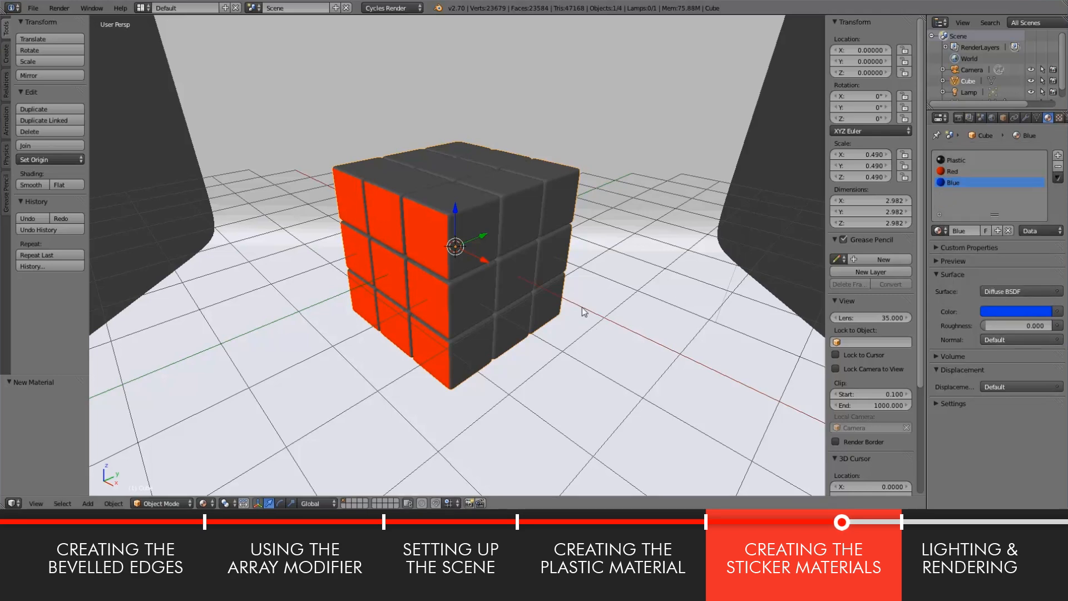
Step: Switch to the right orthographic view, put the cube in Edit Mode and frame its upper rows of cubelets for selecting sticker faces
{"action": "middle_click_drag", "start_coordinate": [583, 311], "coordinate": [598, 330]}
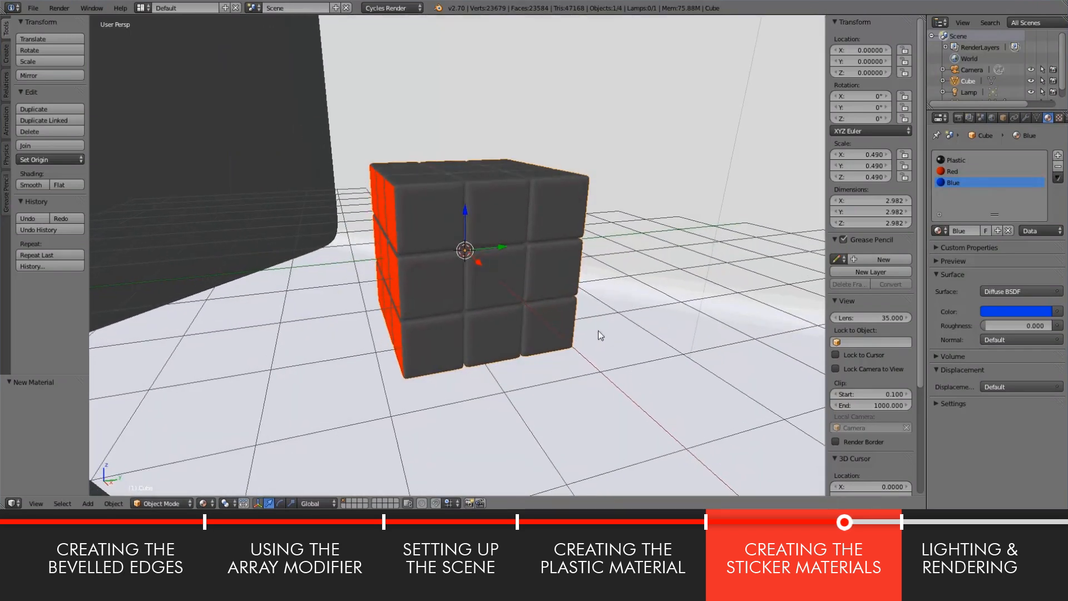
{"action": "key", "text": "KP_3"}
{"action": "scroll", "coordinate": [596, 332], "scroll_direction": "up", "scroll_amount": 5}
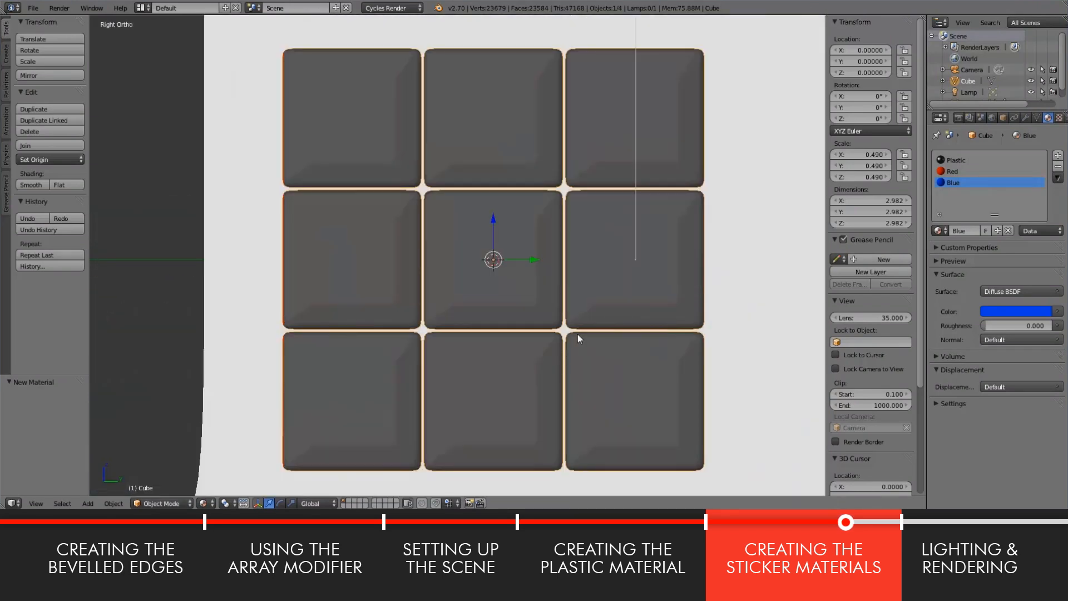
{"action": "scroll", "coordinate": [577, 334], "scroll_direction": "down", "scroll_amount": 1}
{"action": "left_click", "coordinate": [160, 503]}
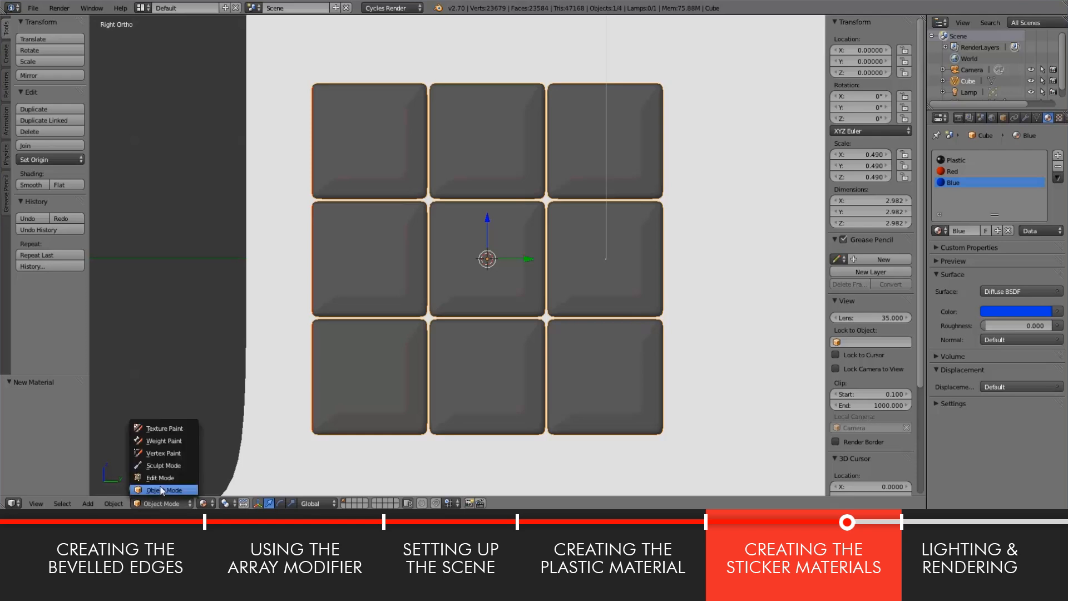
{"action": "left_click", "coordinate": [161, 478]}
{"action": "scroll", "coordinate": [451, 156], "scroll_direction": "up", "scroll_amount": 2}
{"action": "middle_click_drag", "start_coordinate": [442, 188], "coordinate": [411, 236], "text": "shift"}
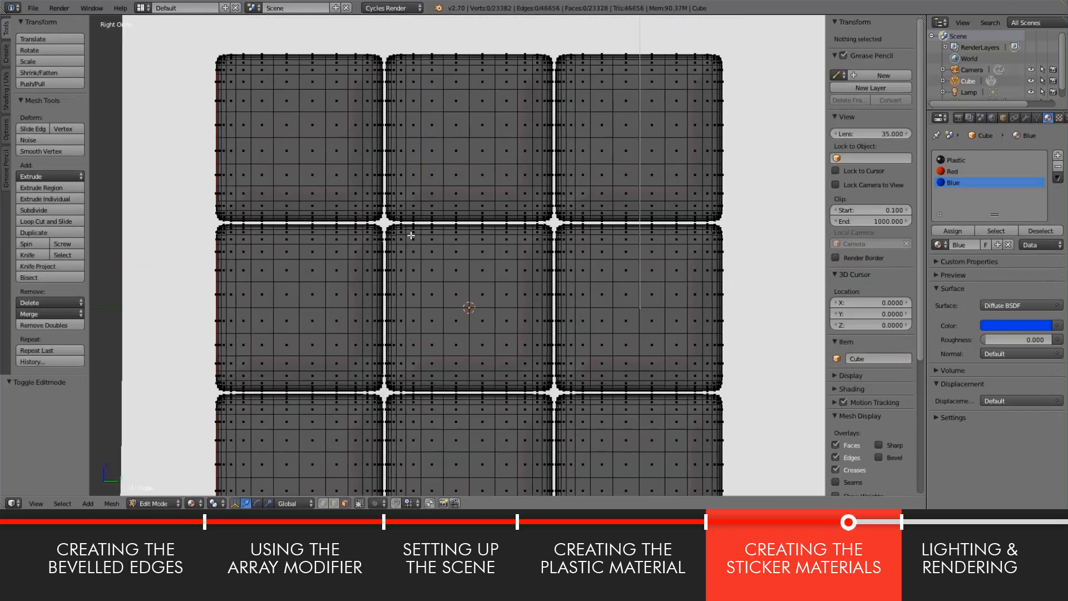
{"action": "middle_click_drag", "start_coordinate": [454, 165], "coordinate": [433, 232], "text": "shift"}
{"action": "scroll", "coordinate": [296, 246], "scroll_direction": "up", "scroll_amount": 2}
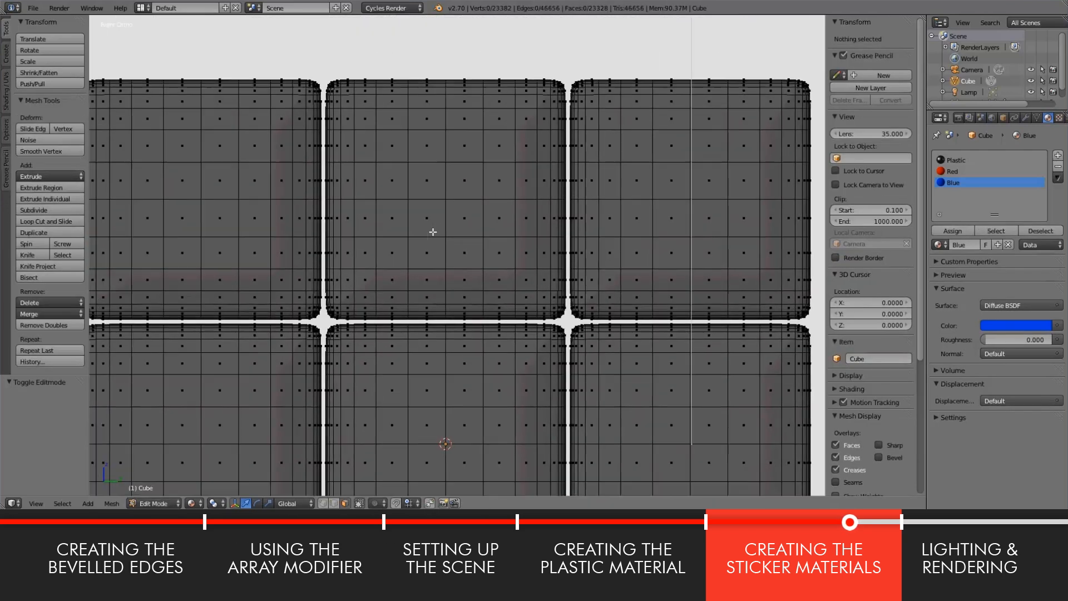
{"action": "scroll", "coordinate": [433, 232], "scroll_direction": "down", "scroll_amount": 1}
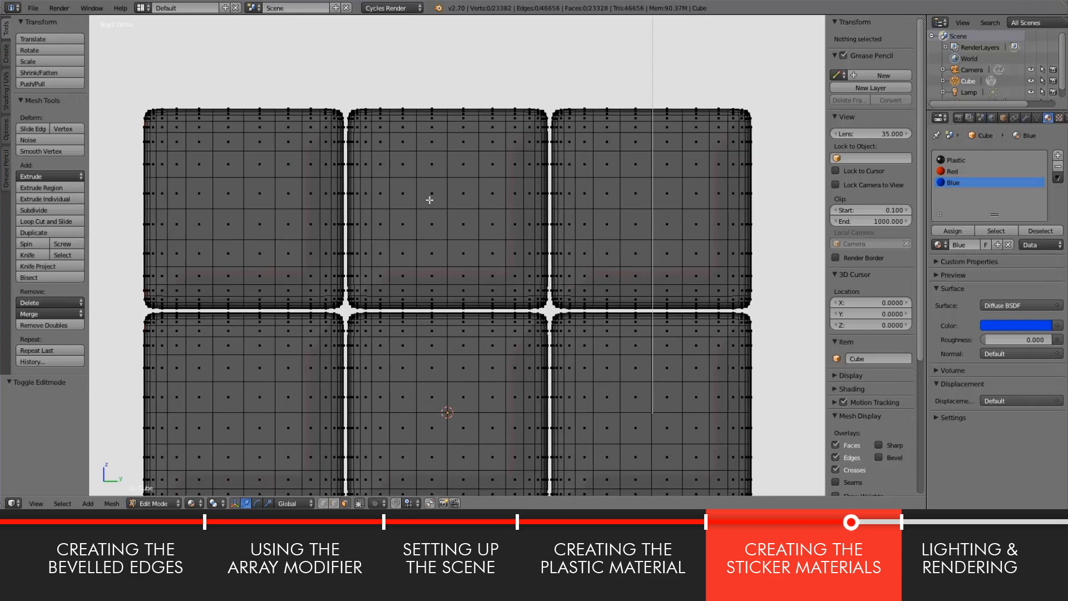
{"action": "middle_click_drag", "start_coordinate": [408, 183], "coordinate": [411, 160], "text": "shift"}
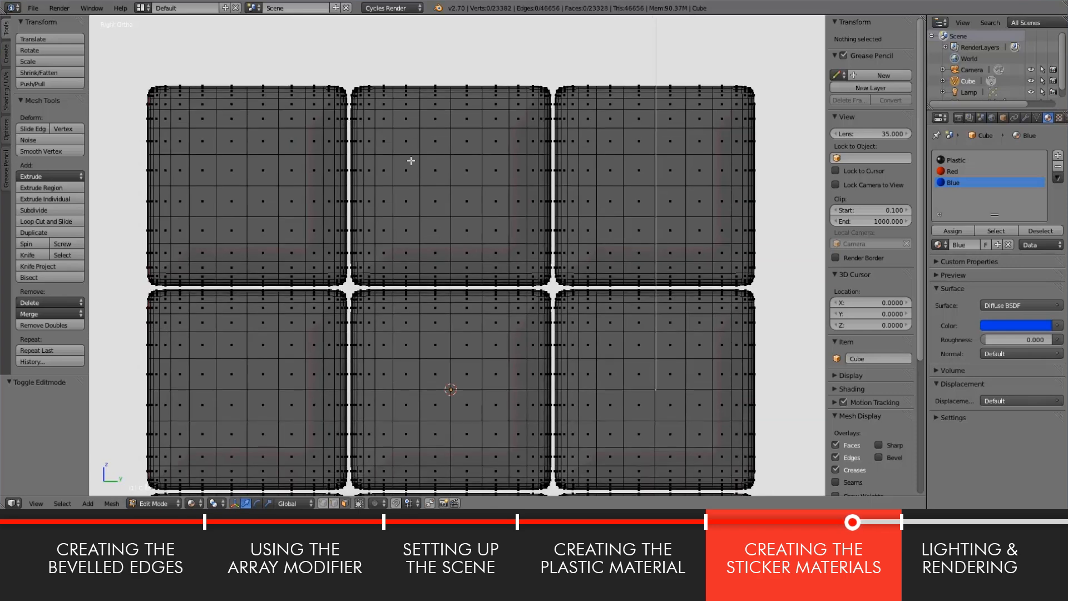
{"action": "middle_click_drag", "start_coordinate": [441, 208], "coordinate": [436, 182], "text": "shift"}
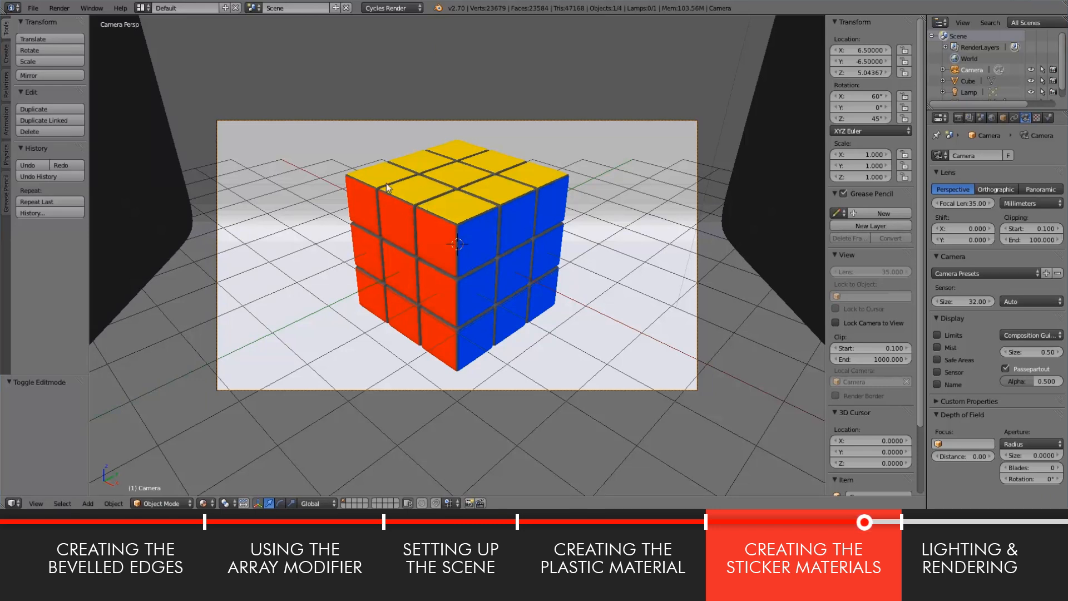
{"action": "middle_click_drag", "start_coordinate": [545, 250], "coordinate": [600, 309]}
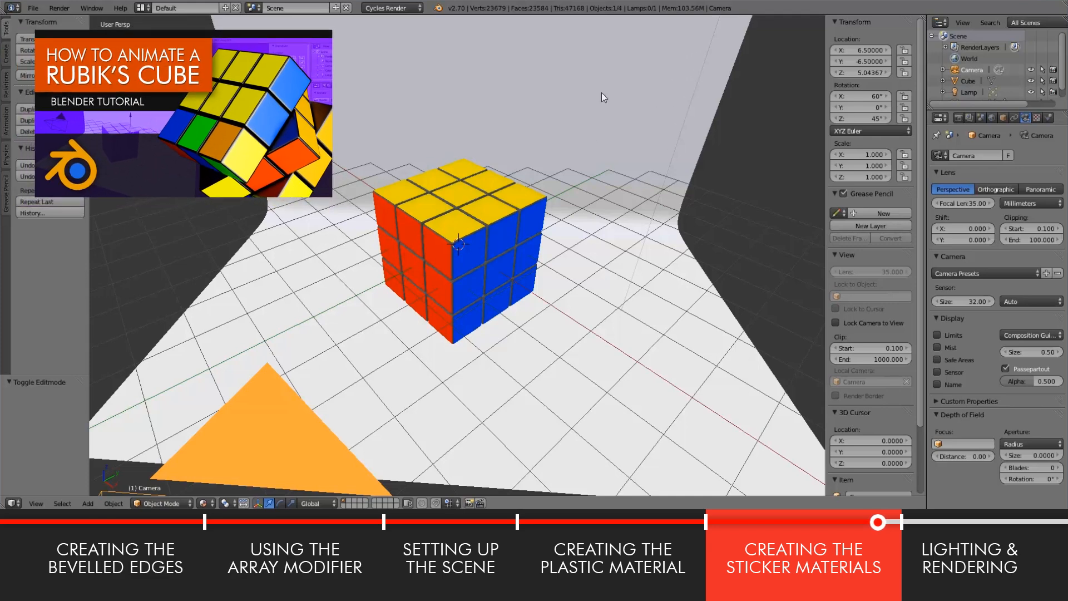
{"action": "middle_click_drag", "start_coordinate": [449, 360], "coordinate": [446, 278]}
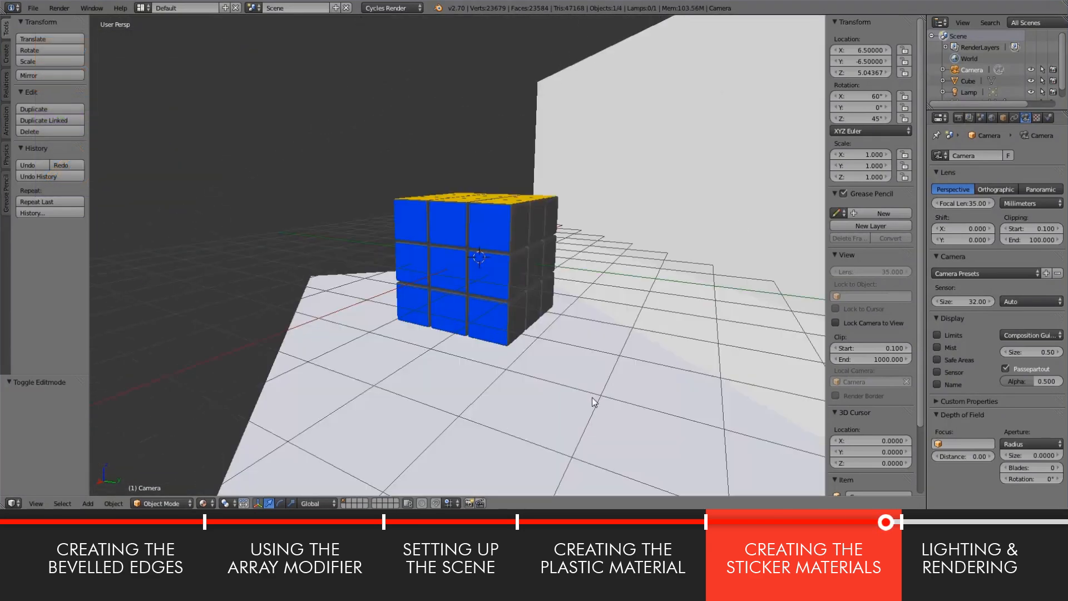
{"action": "middle_click_drag", "start_coordinate": [591, 378], "coordinate": [564, 275]}
{"action": "middle_click_drag", "start_coordinate": [499, 263], "coordinate": [523, 344]}
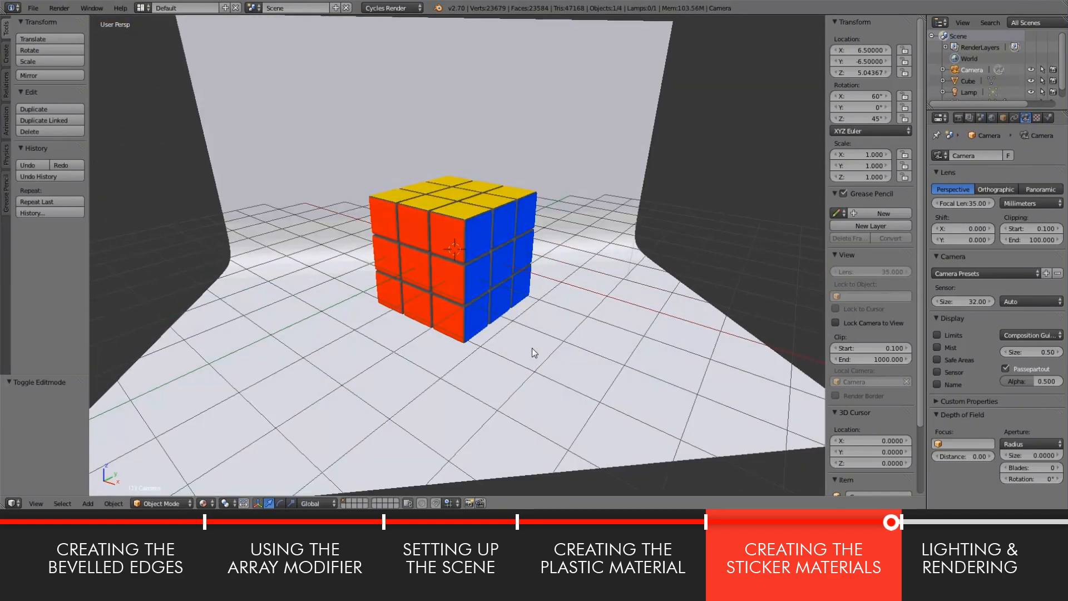
Step: Render a test image from the camera view with the red, blue and yellow stickers, and return to the 3D view
{"action": "key", "text": "KP_0"}
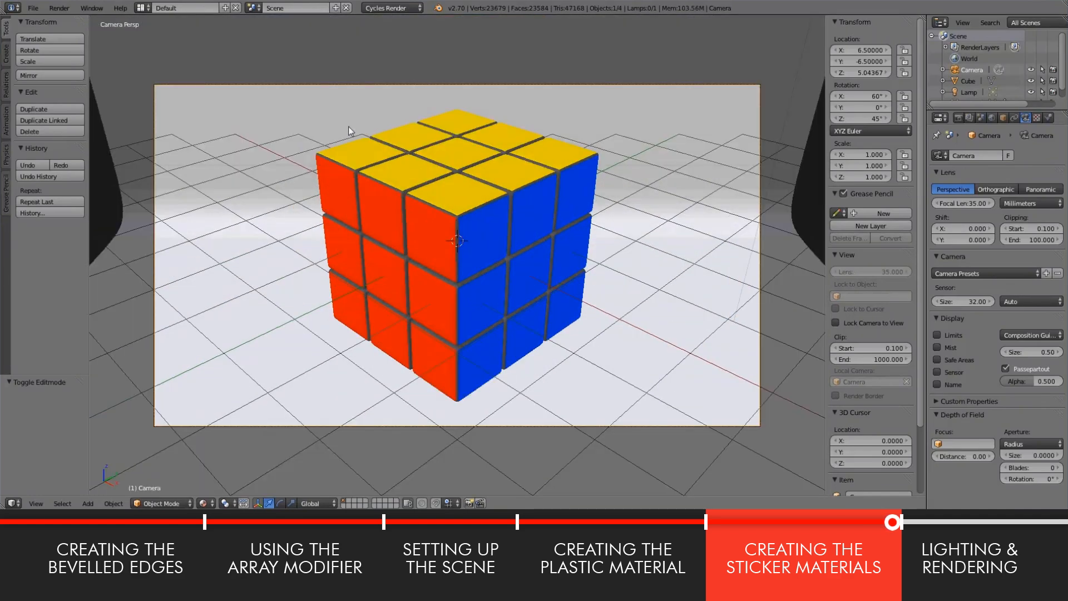
{"action": "left_click", "coordinate": [59, 8]}
{"action": "left_click", "coordinate": [72, 20]}
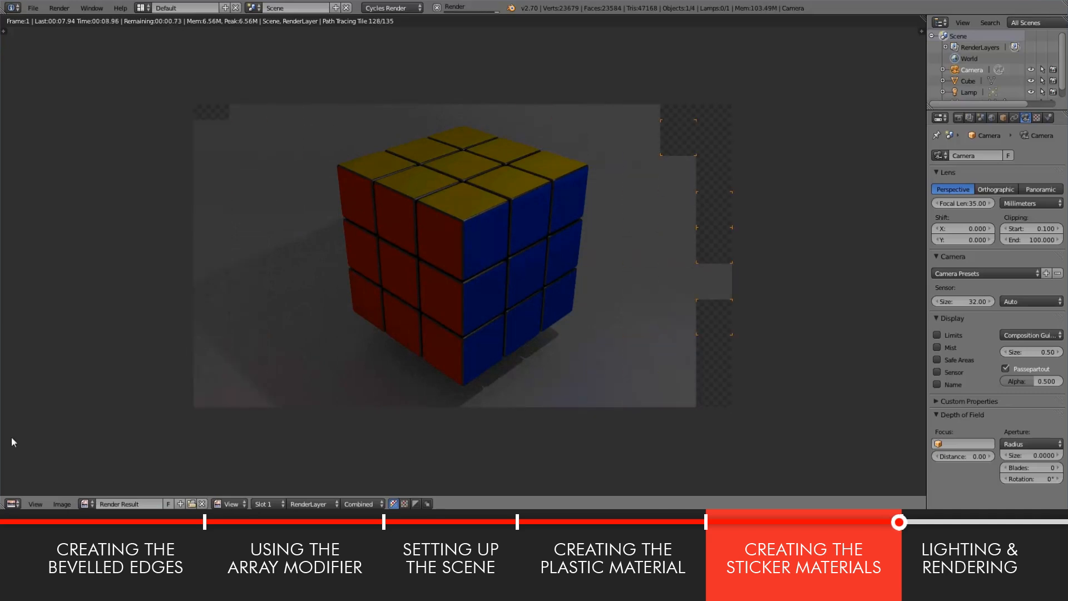
{"action": "left_click", "coordinate": [12, 503]}
{"action": "left_click", "coordinate": [17, 491]}
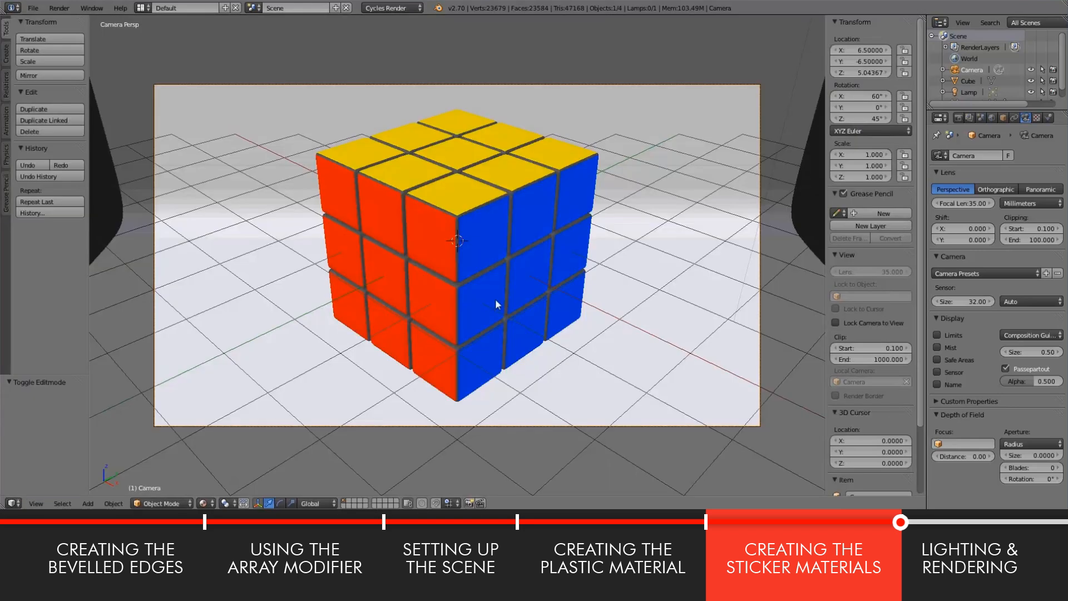
Step: Enable nodes on the existing point lamp and set its emission strength to 600
{"action": "scroll", "coordinate": [519, 235], "scroll_direction": "down", "scroll_amount": 4}
{"action": "middle_click_drag", "start_coordinate": [519, 235], "coordinate": [494, 366]}
{"action": "scroll", "coordinate": [493, 365], "scroll_direction": "down", "scroll_amount": 5}
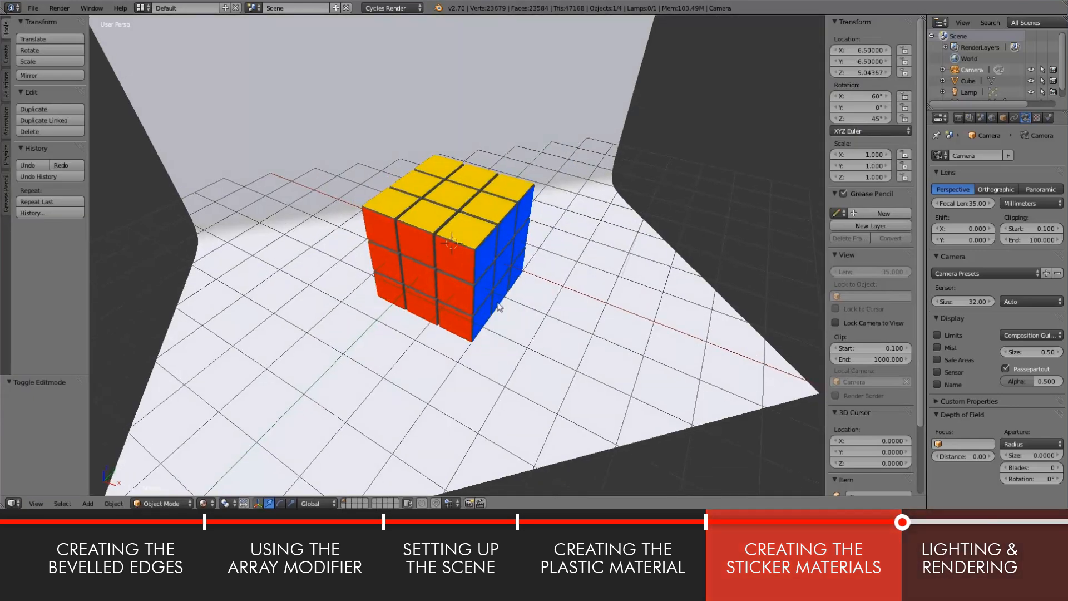
{"action": "right_click", "coordinate": [579, 132]}
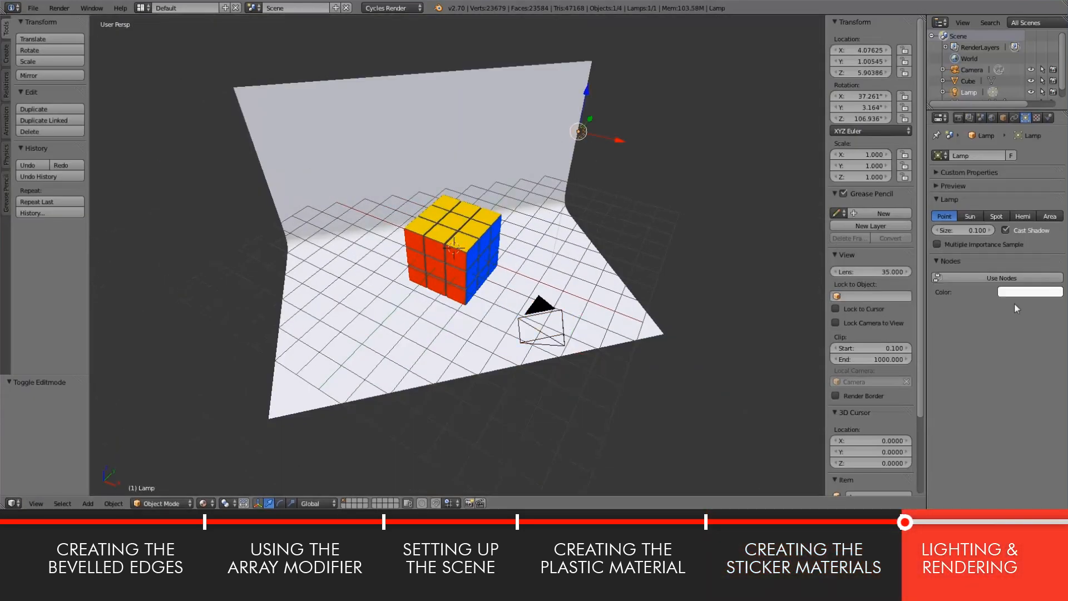
{"action": "left_click", "coordinate": [979, 279]}
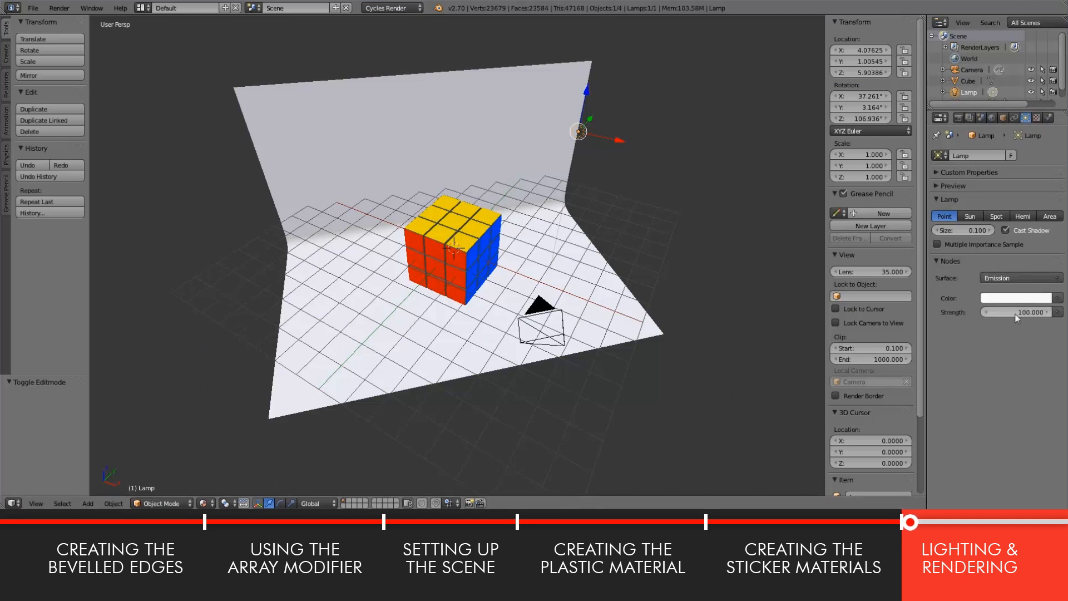
{"action": "left_click", "coordinate": [1020, 313]}
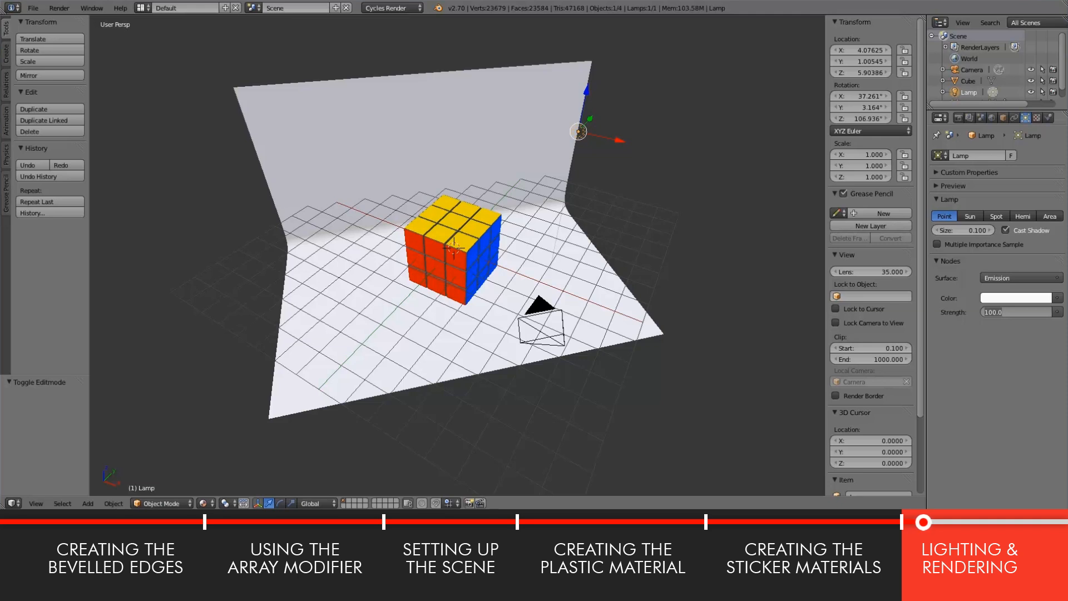
{"action": "type", "text": "600"}
{"action": "key", "text": "Return"}
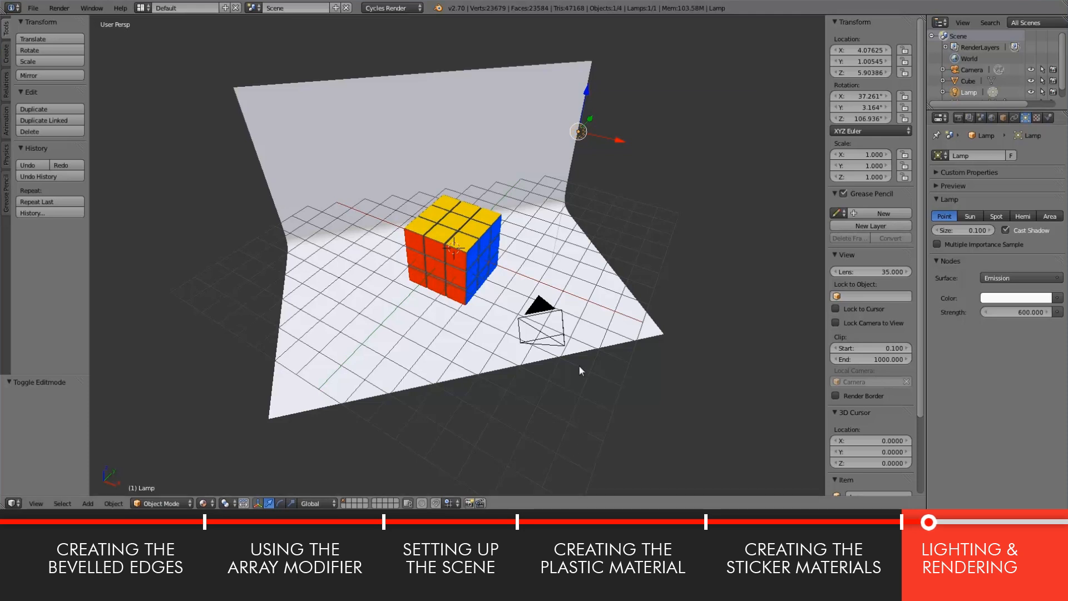
Step: Duplicate the lamp in the top view and place the copy on the red-sticker side of the cube, at about X -1.15, Y -4.34
{"action": "key", "text": "KP_7"}
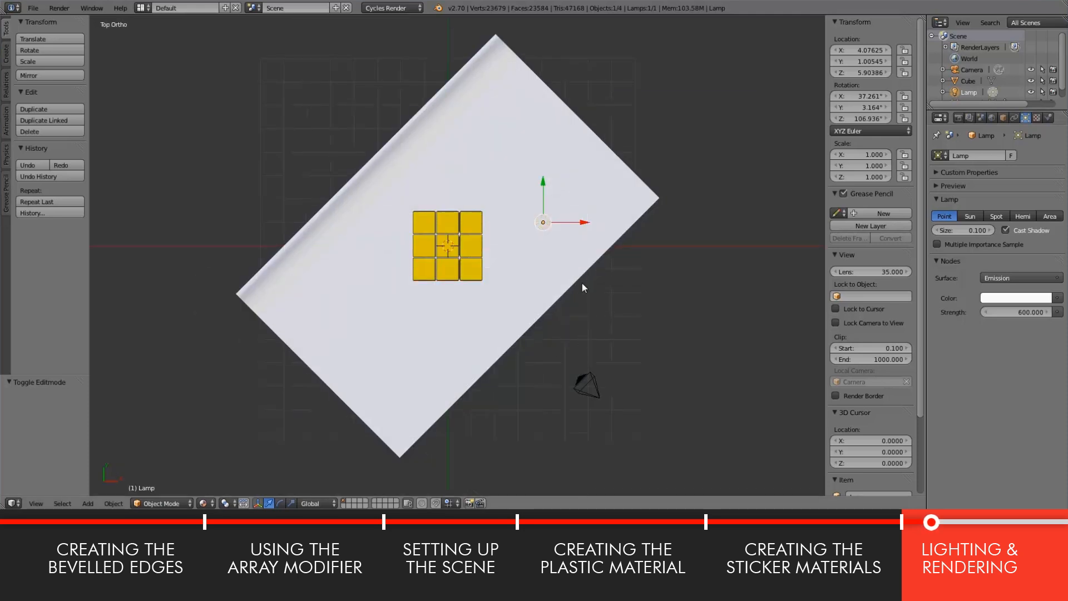
{"action": "middle_click_drag", "start_coordinate": [552, 273], "coordinate": [552, 271], "text": "shift"}
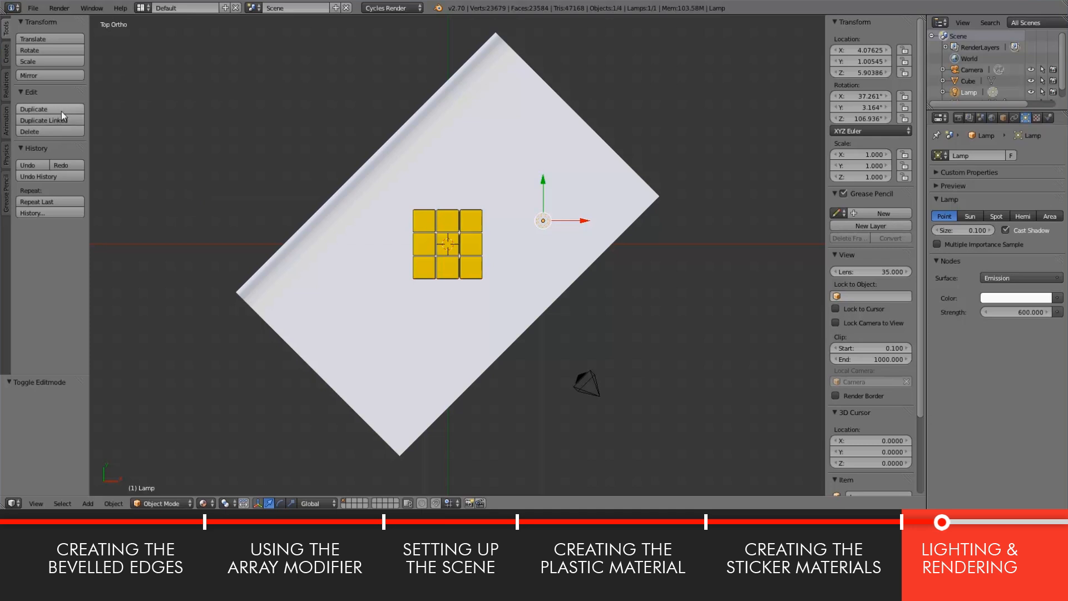
{"action": "right_click", "coordinate": [165, 111]}
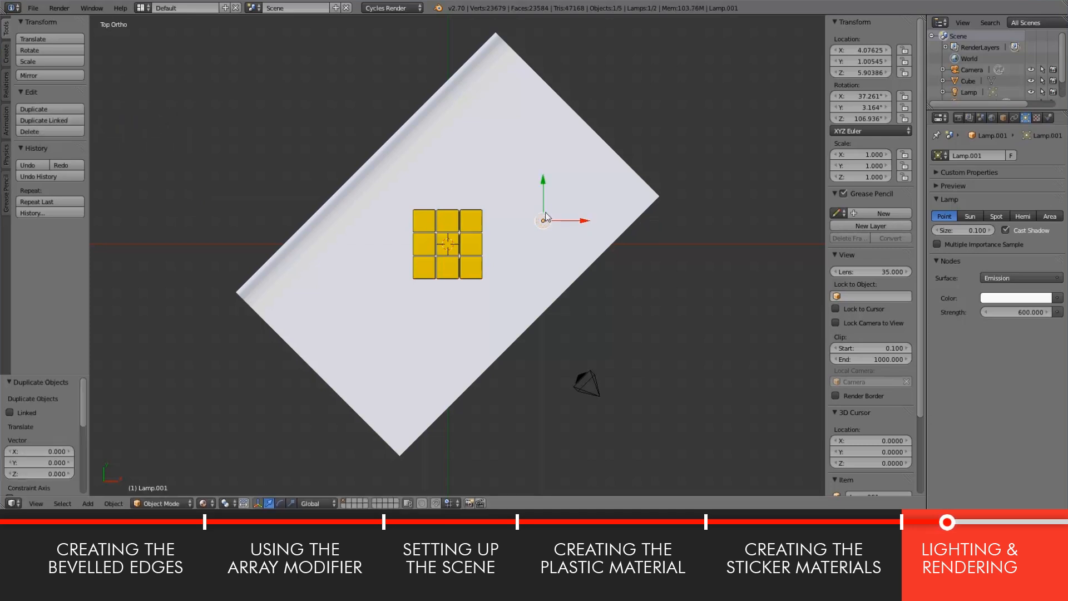
{"action": "key", "text": "g"}
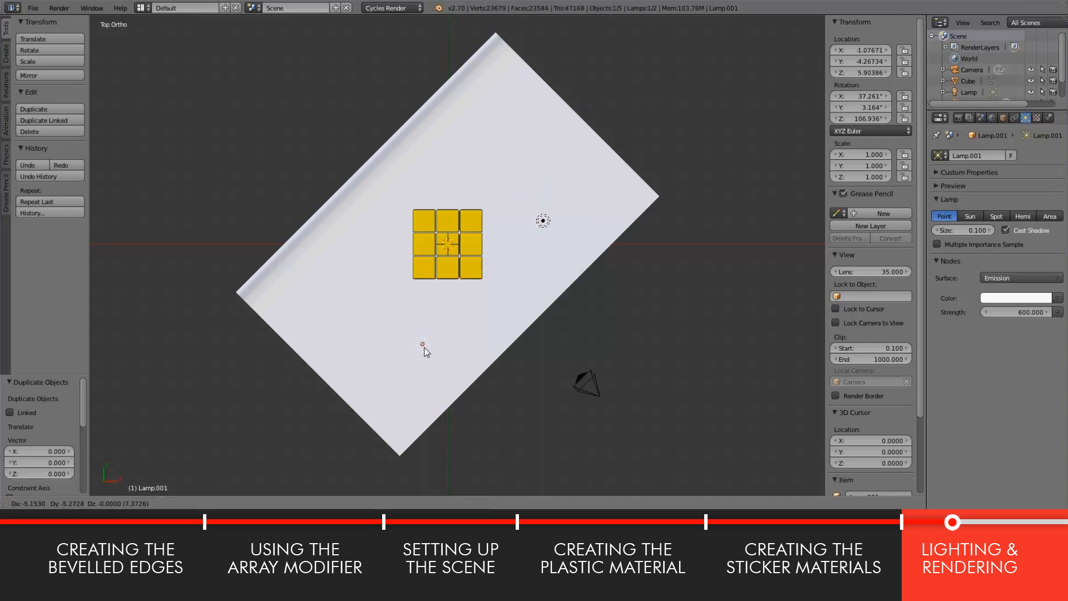
{"action": "left_click", "coordinate": [424, 350]}
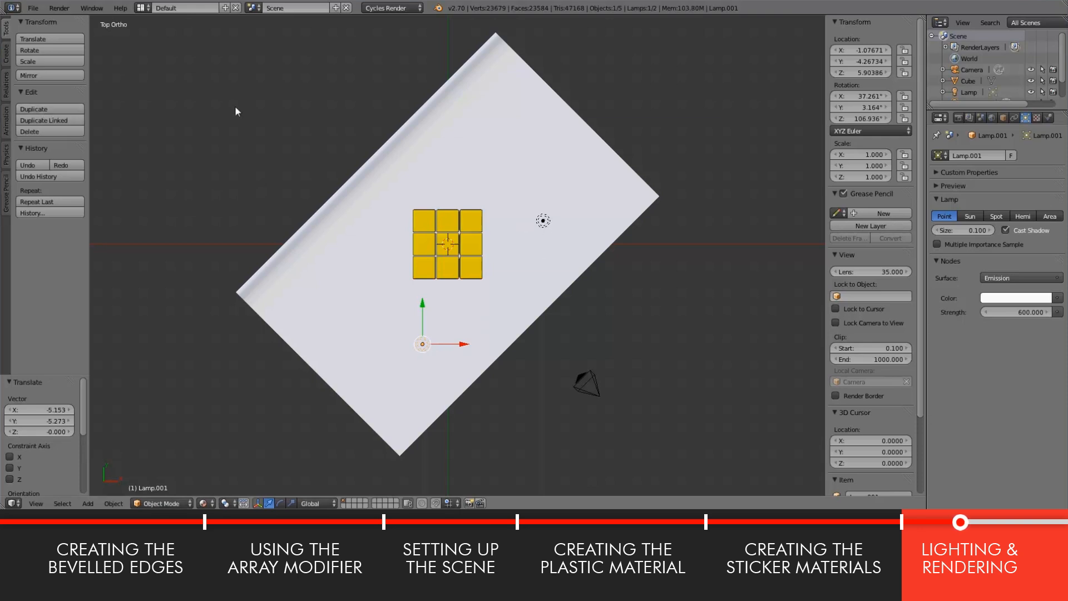
{"action": "key", "text": "g"}
{"action": "left_click", "coordinate": [432, 351]}
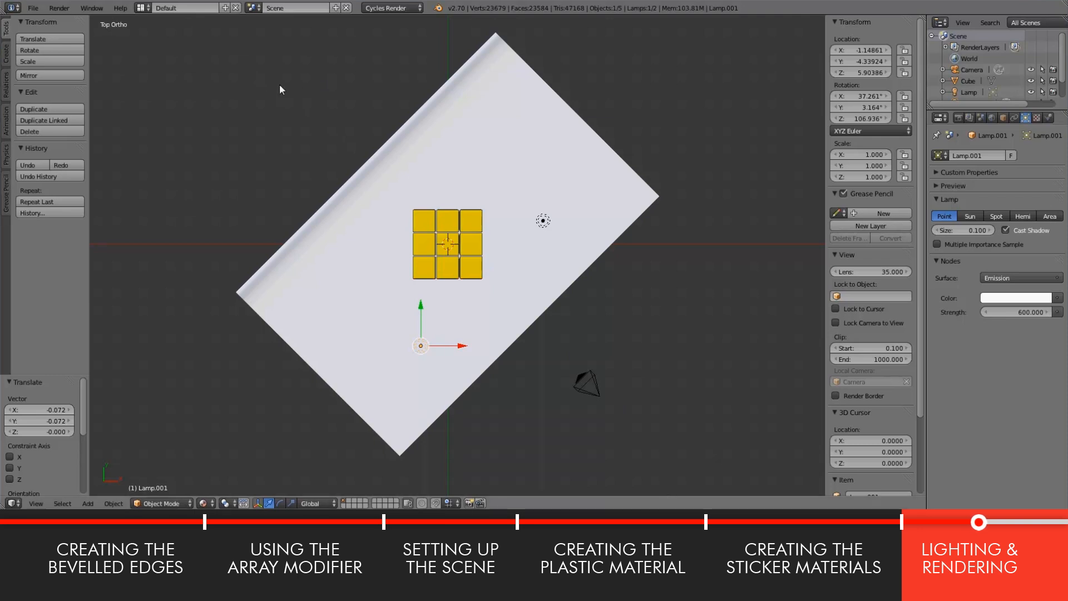
Step: Set the duplicated lamp's emission strength to 200
{"action": "left_click", "coordinate": [1036, 312]}
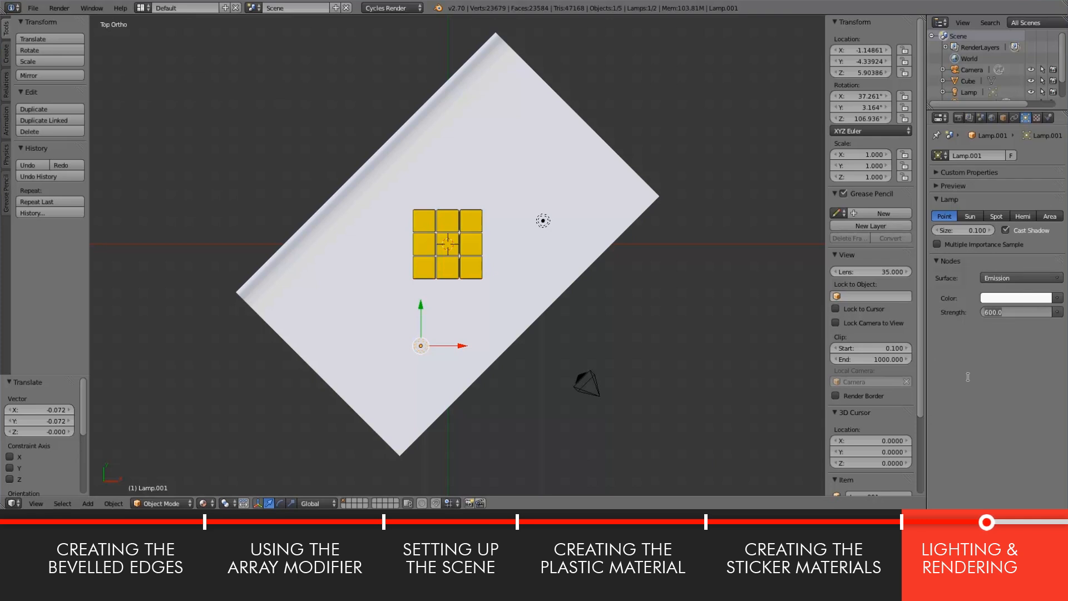
{"action": "type", "text": "200"}
{"action": "key", "text": "Return"}
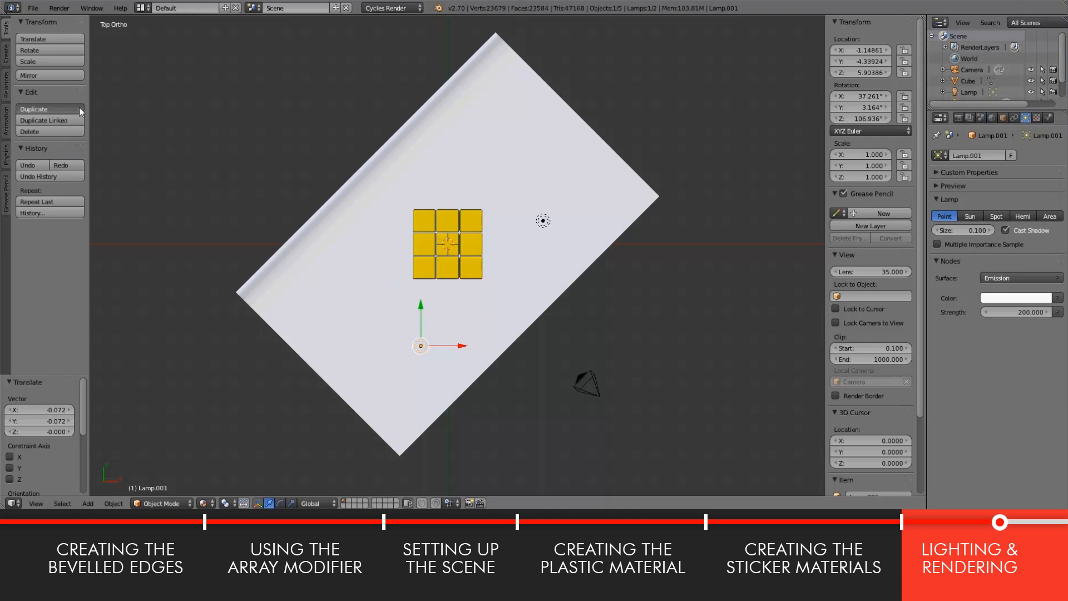
Step: Duplicate the second lamp and place the copy low behind the cube, at about X -2.44, Y 2.35, Z -0.16
{"action": "key", "text": "shift+d"}
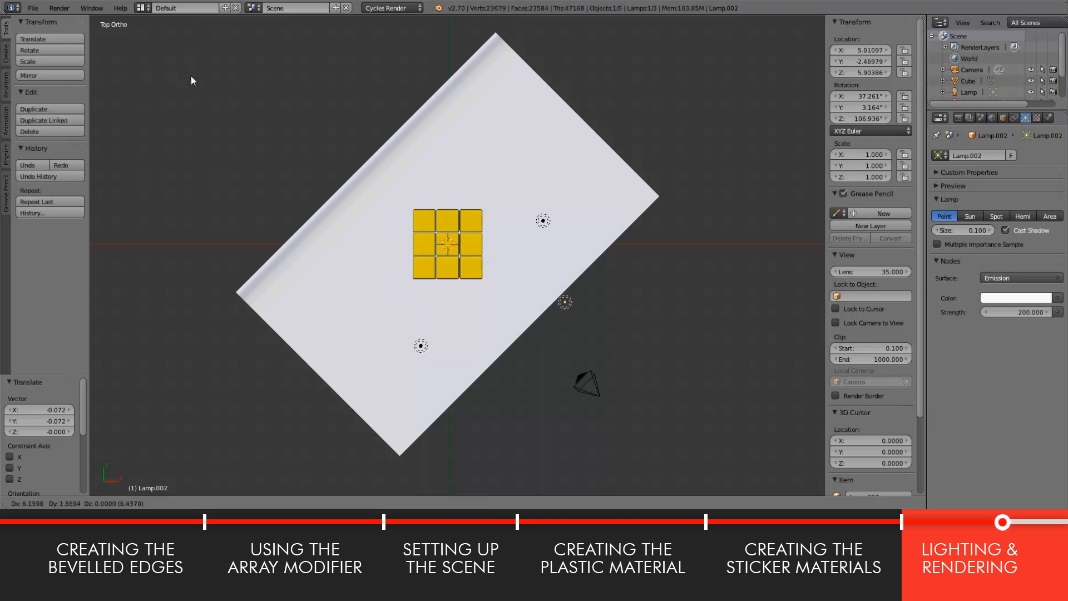
{"action": "left_click", "coordinate": [202, 89]}
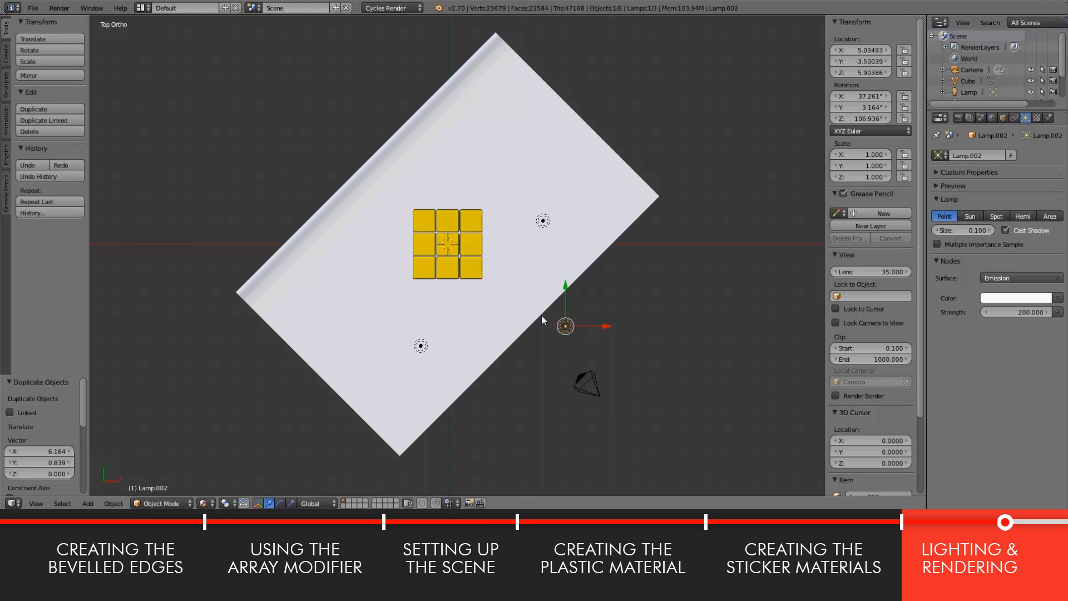
{"action": "key", "text": "g"}
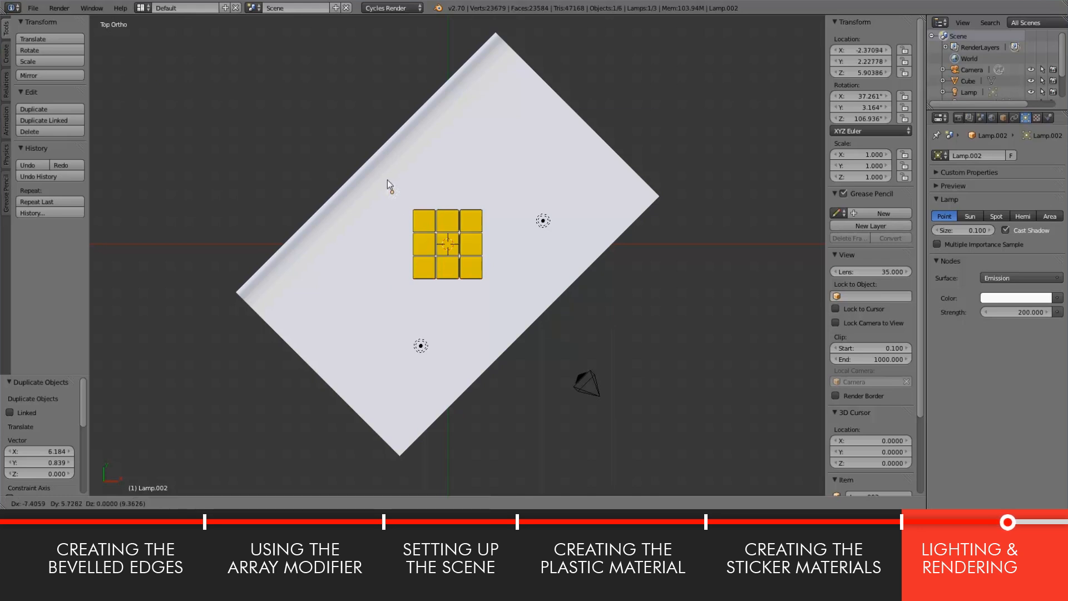
{"action": "left_click", "coordinate": [386, 176]}
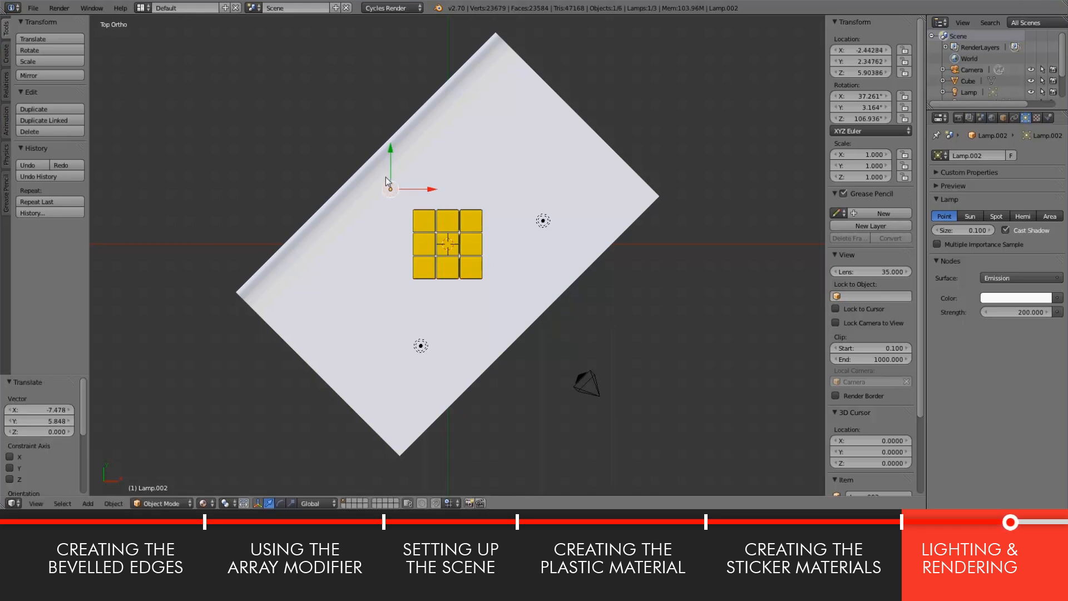
{"action": "middle_click_drag", "start_coordinate": [386, 177], "coordinate": [350, 62]}
{"action": "key", "text": "g"}
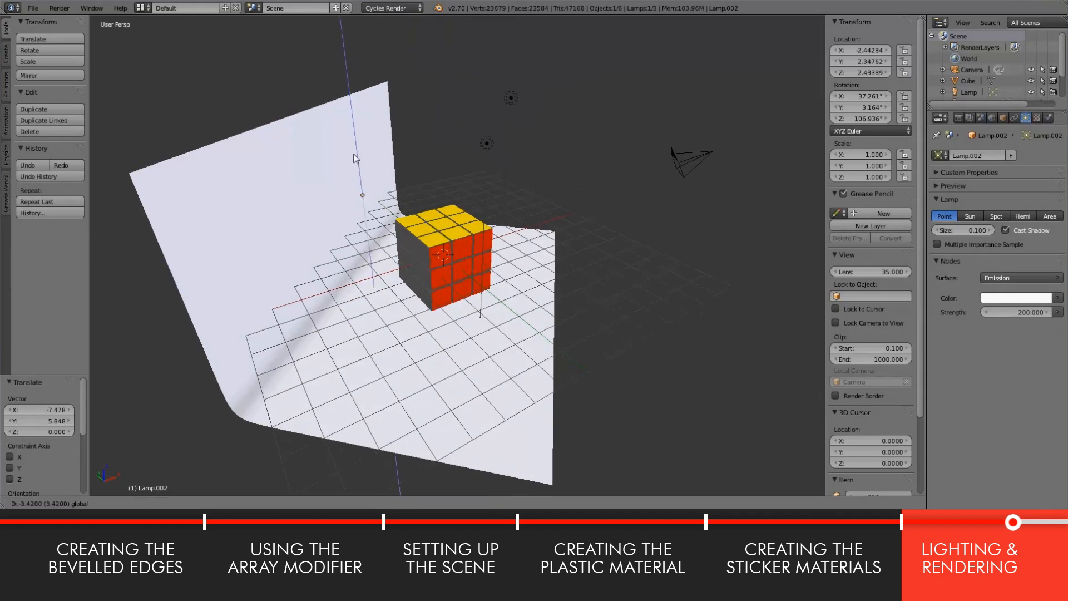
{"action": "key", "text": "z"}
{"action": "left_click", "coordinate": [367, 205]}
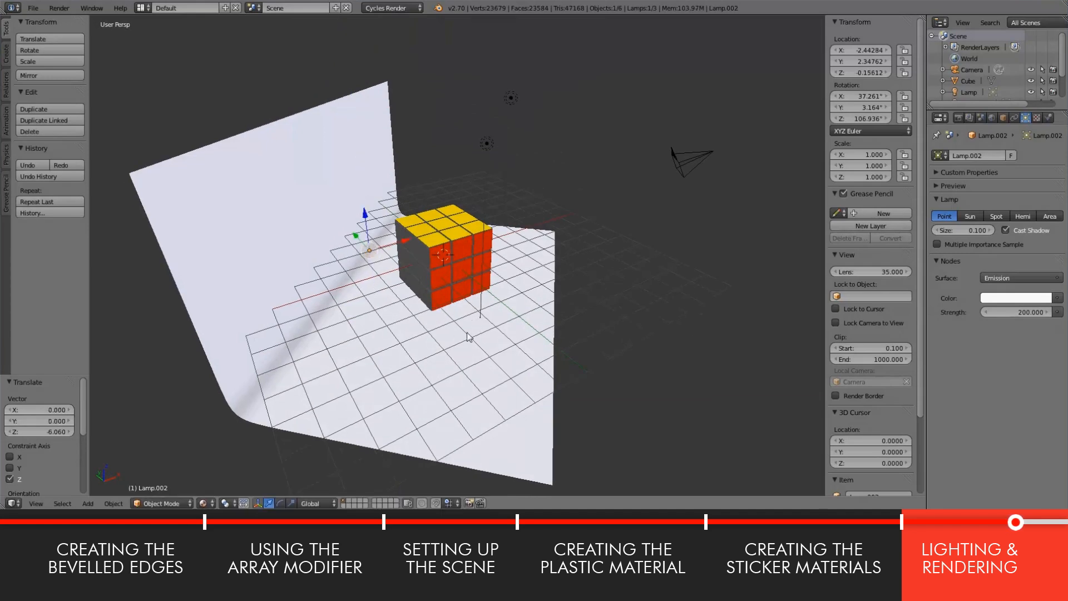
Step: Set the emission strength of the lamp behind the cube to 50
{"action": "middle_click_drag", "start_coordinate": [469, 336], "coordinate": [659, 363]}
{"action": "left_click", "coordinate": [1032, 312]}
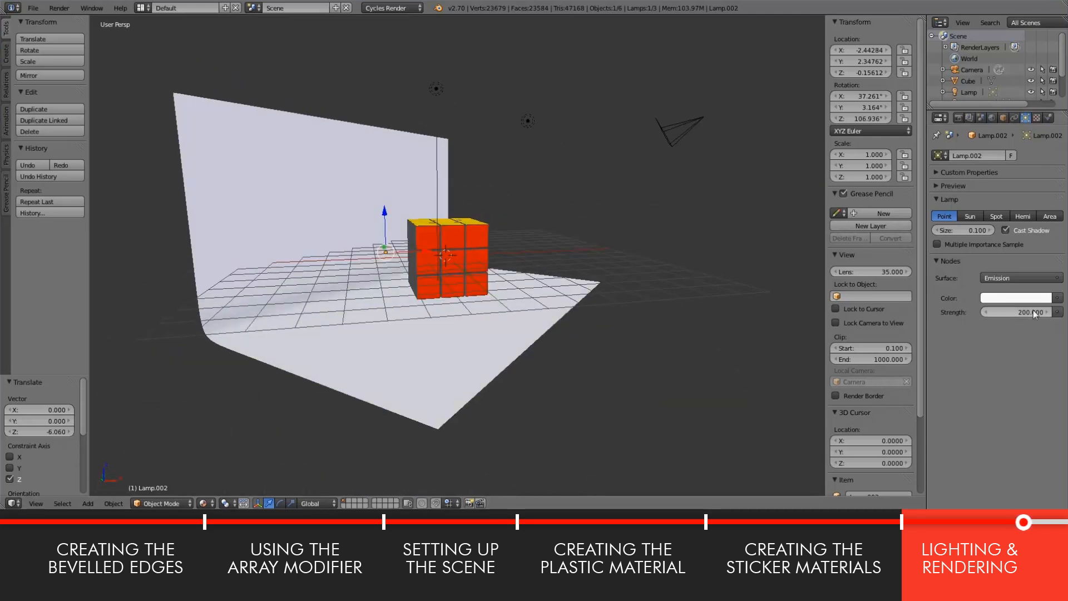
{"action": "type", "text": "50"}
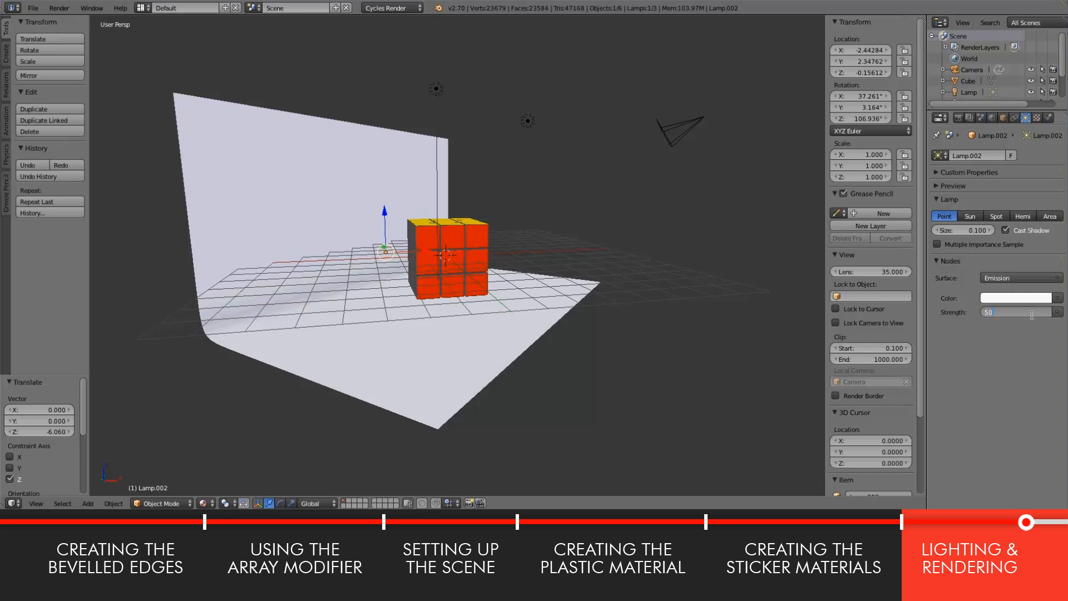
{"action": "key", "text": "Return"}
Step: Render an image of the cube with the three-lamp lighting
{"action": "middle_click_drag", "start_coordinate": [593, 375], "coordinate": [502, 384]}
{"action": "left_click", "coordinate": [59, 8]}
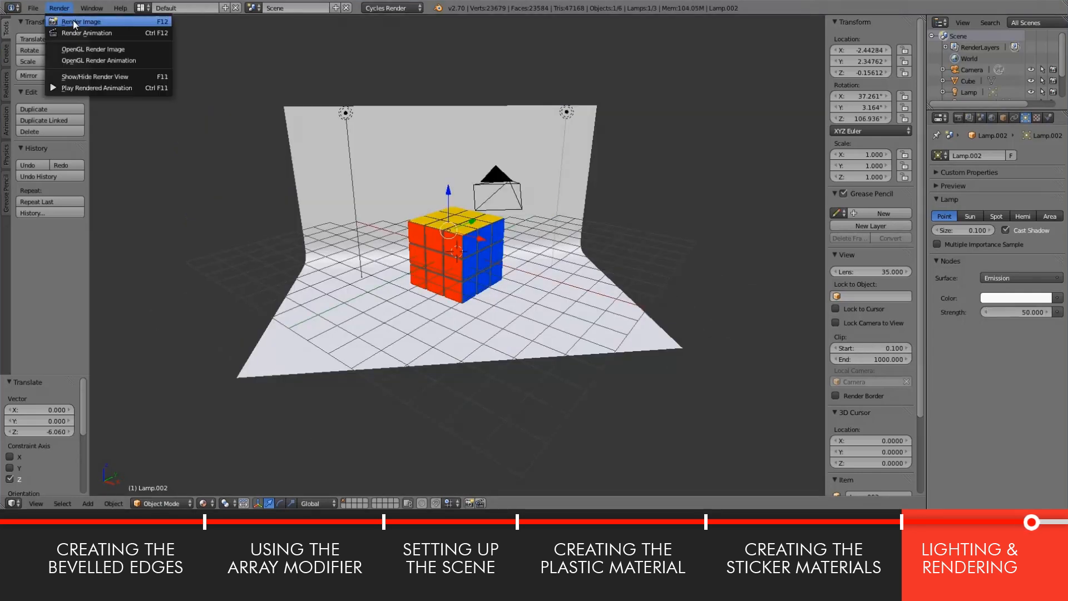
{"action": "left_click", "coordinate": [73, 20]}
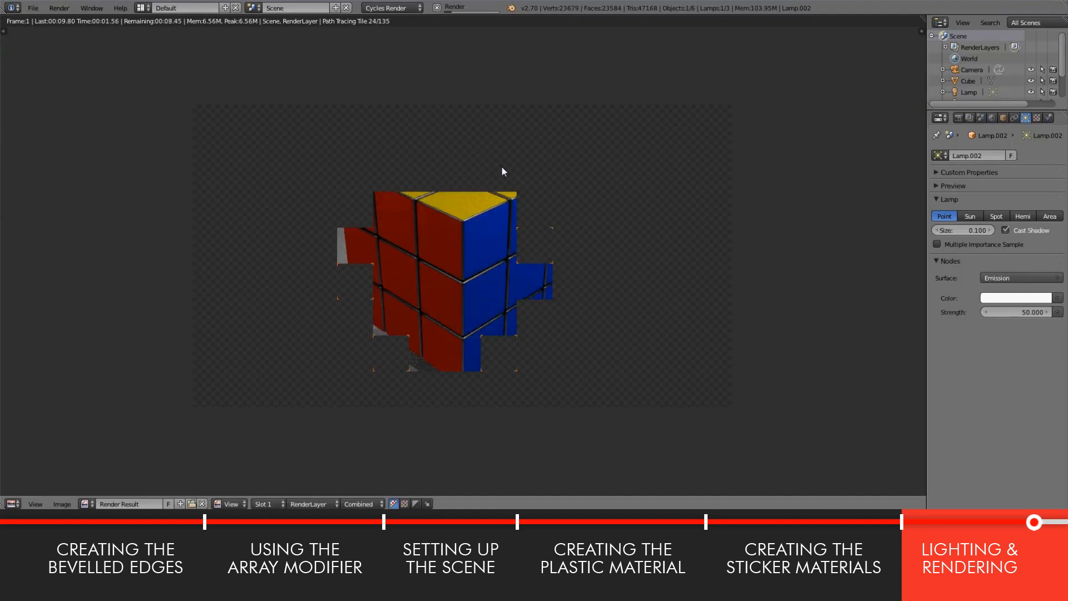